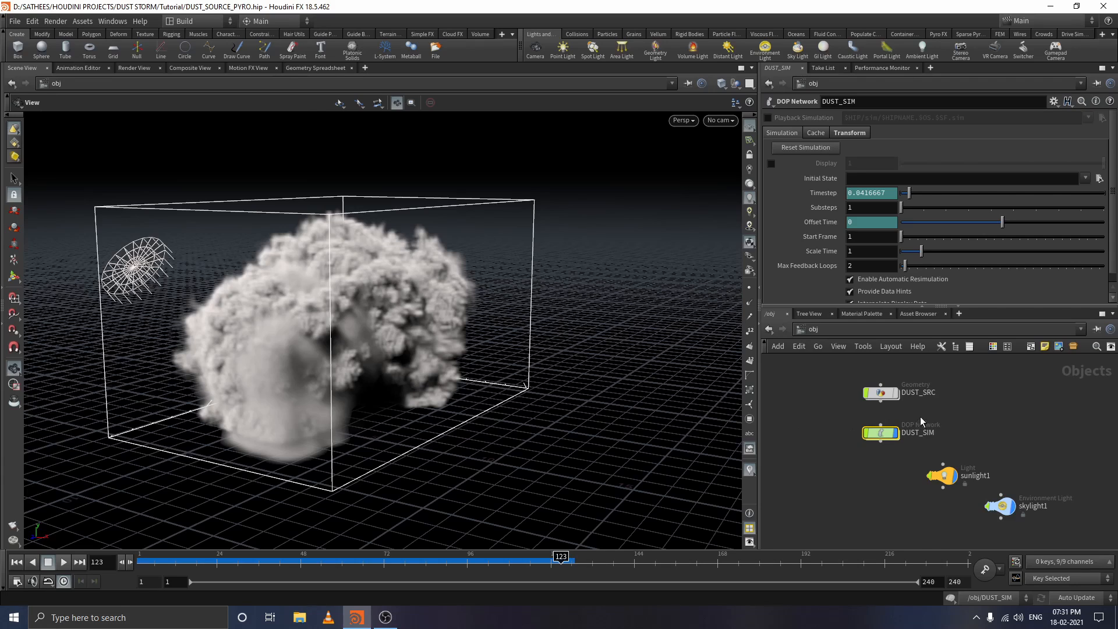
# - Hide the DUST_SIM network in the scene and open the node network inside DUST_SRC
pyautogui.click(958, 429)
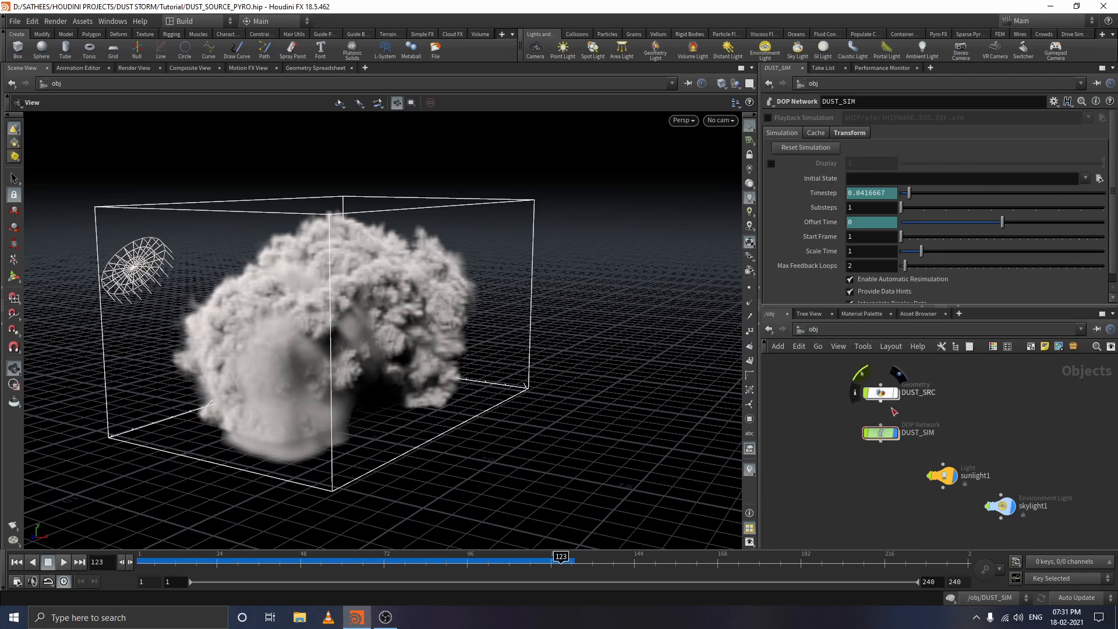
pyautogui.click(898, 436)
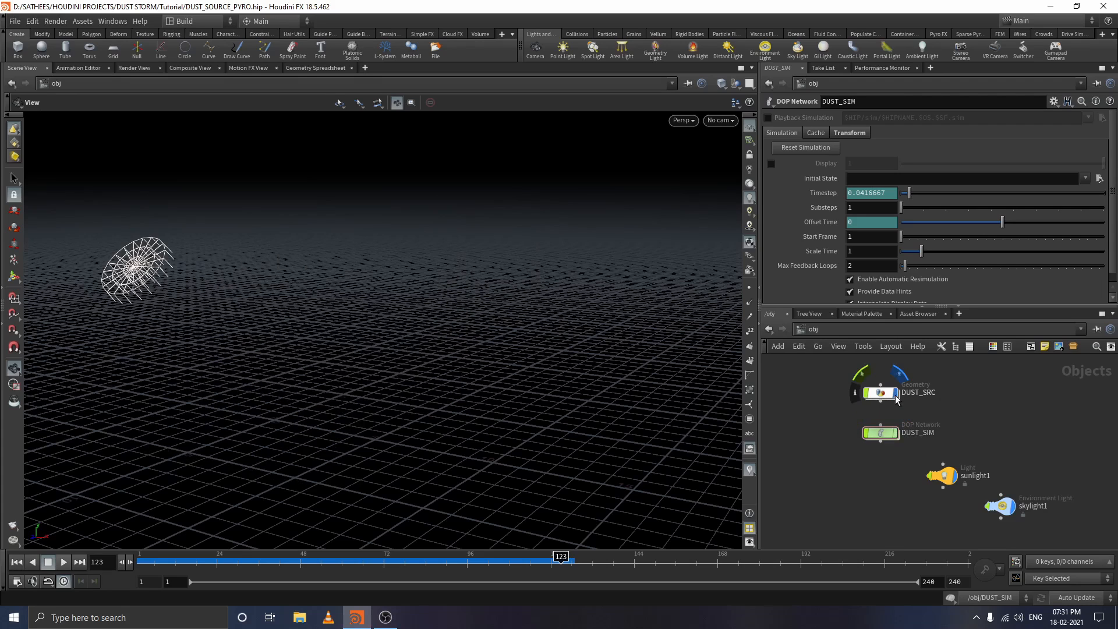
pyautogui.doubleClick(882, 390)
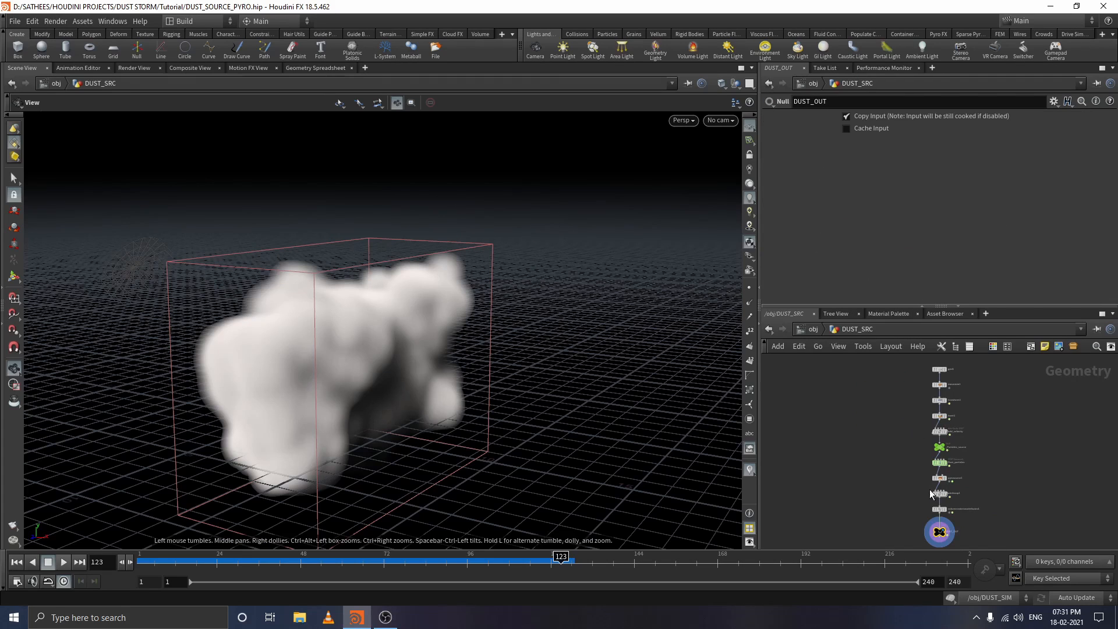
pyautogui.scroll(5, 997, 487)
pyautogui.moveTo(996, 487); pyautogui.dragTo(1000, 411, button='middle')
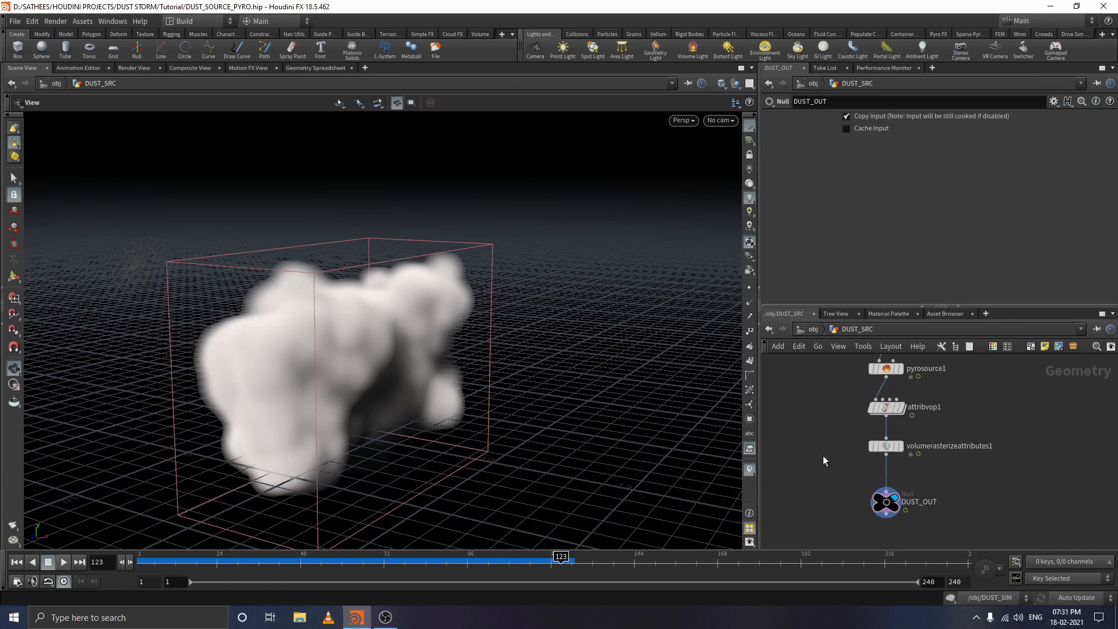
# - Move volumerasterizeattributes1 and DUST_OUT further down to open a gap below attribvop1
pyautogui.moveTo(851, 439); pyautogui.dragTo(887, 504)
pyautogui.scroll(-3, 952, 456)
pyautogui.moveTo(1004, 390); pyautogui.dragTo(976, 444, button='middle')
pyautogui.moveTo(879, 512); pyautogui.dragTo(878, 471)
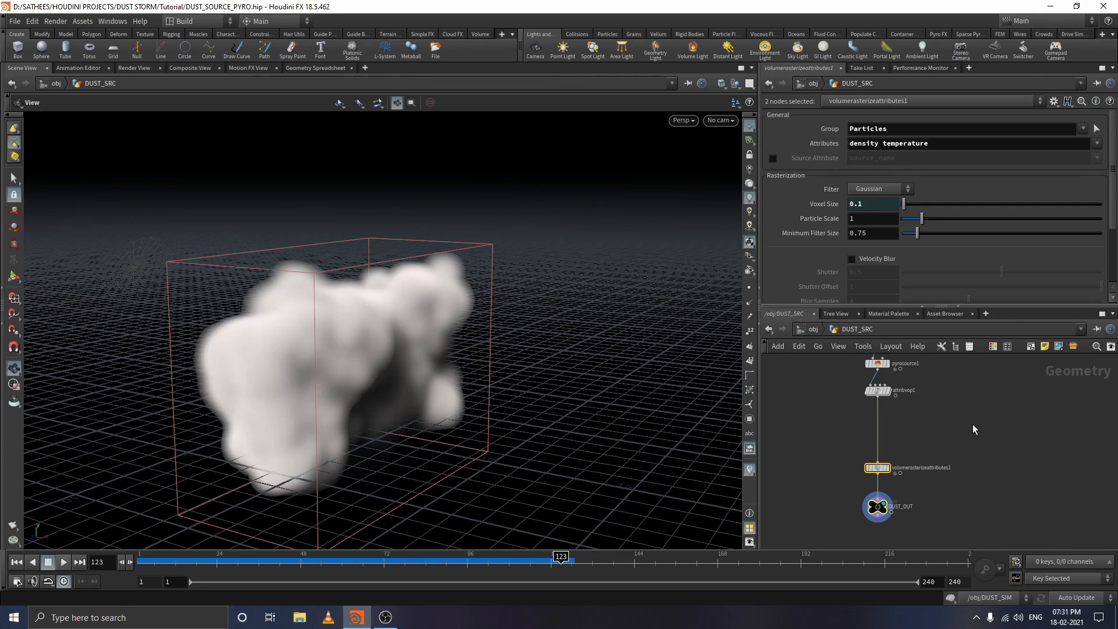
# - Insert an Attribute Noise node on the wire between attribvop1 and volumerasterizeattributes1
pyautogui.press('Tab')
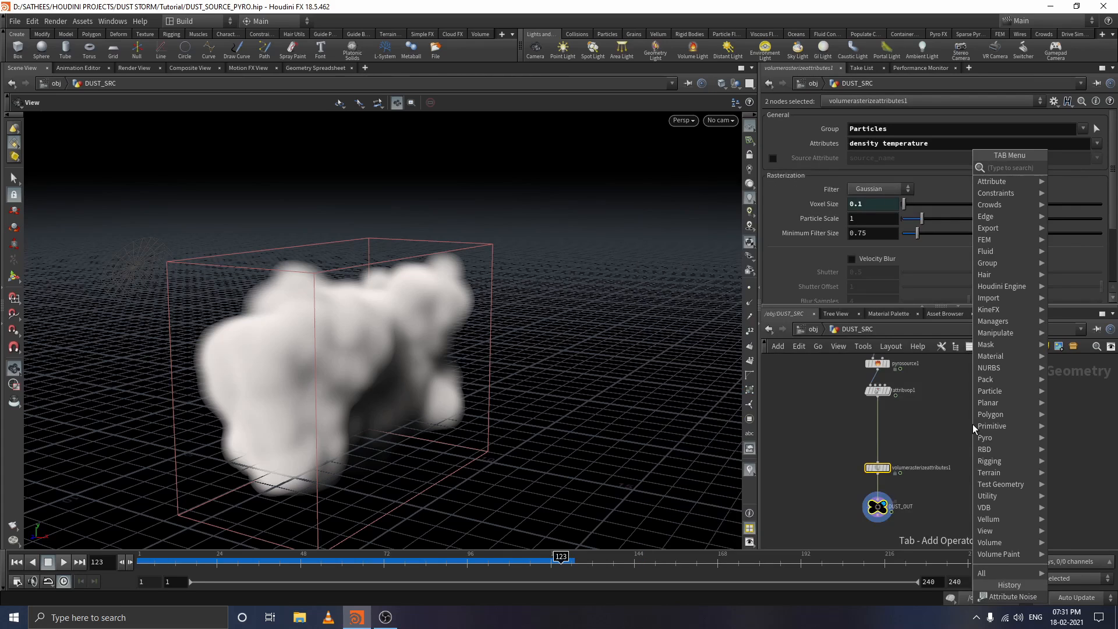
pyautogui.write('attr')
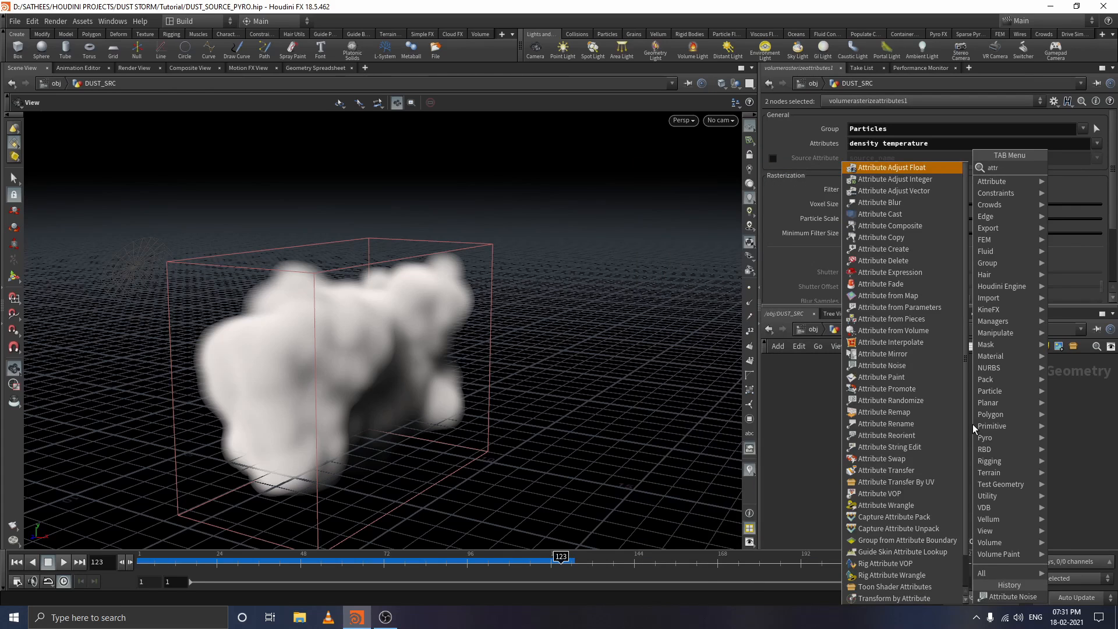
pyautogui.write('noise')
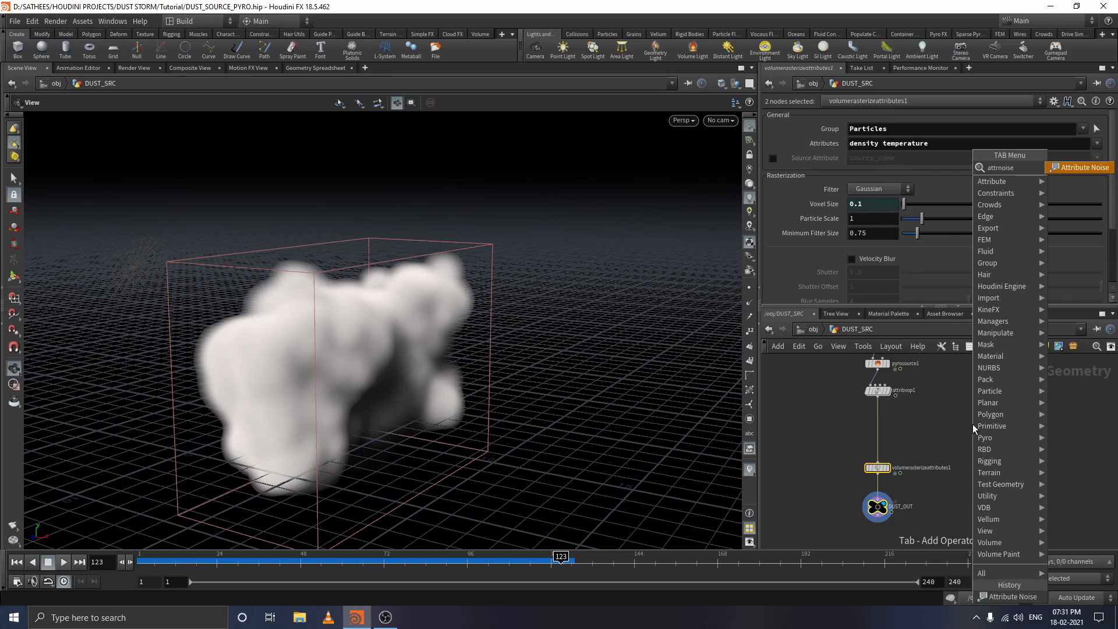
pyautogui.click(1068, 168)
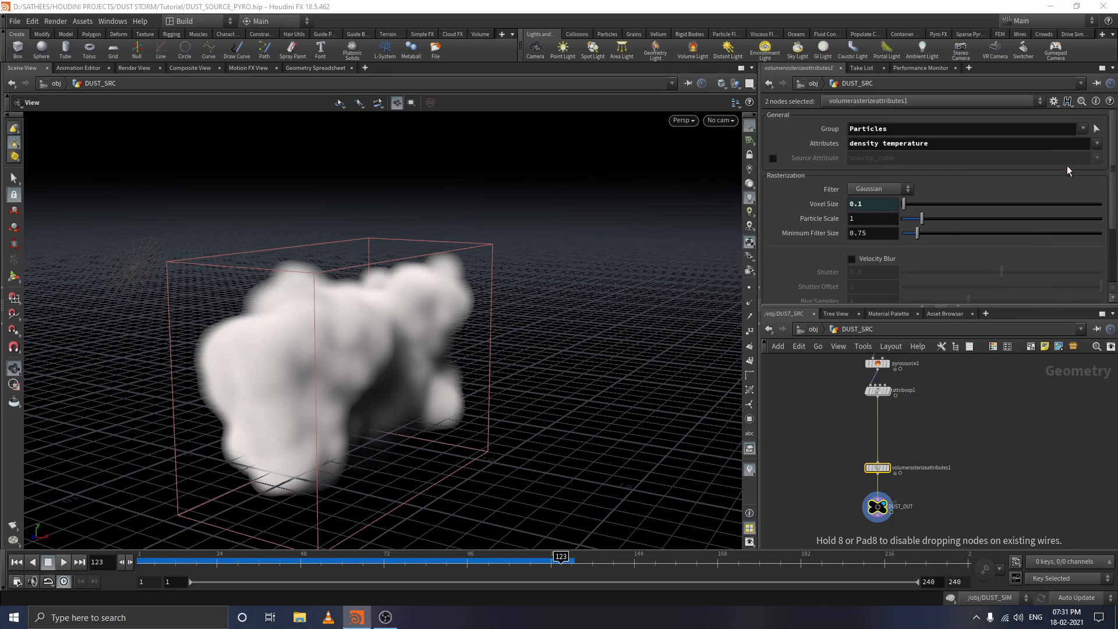
pyautogui.click(882, 436)
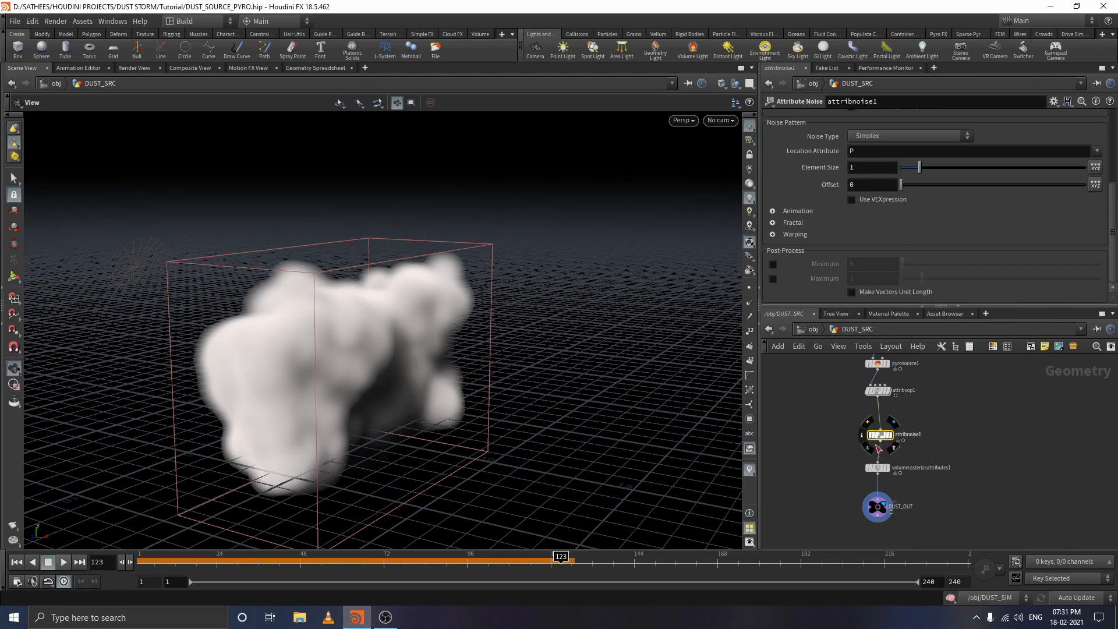
# - Make the Attribute Noise node affect the density attribute and set its attribute type to Float
pyautogui.scroll(3, 878, 436)
pyautogui.scroll(-3, 873, 433)
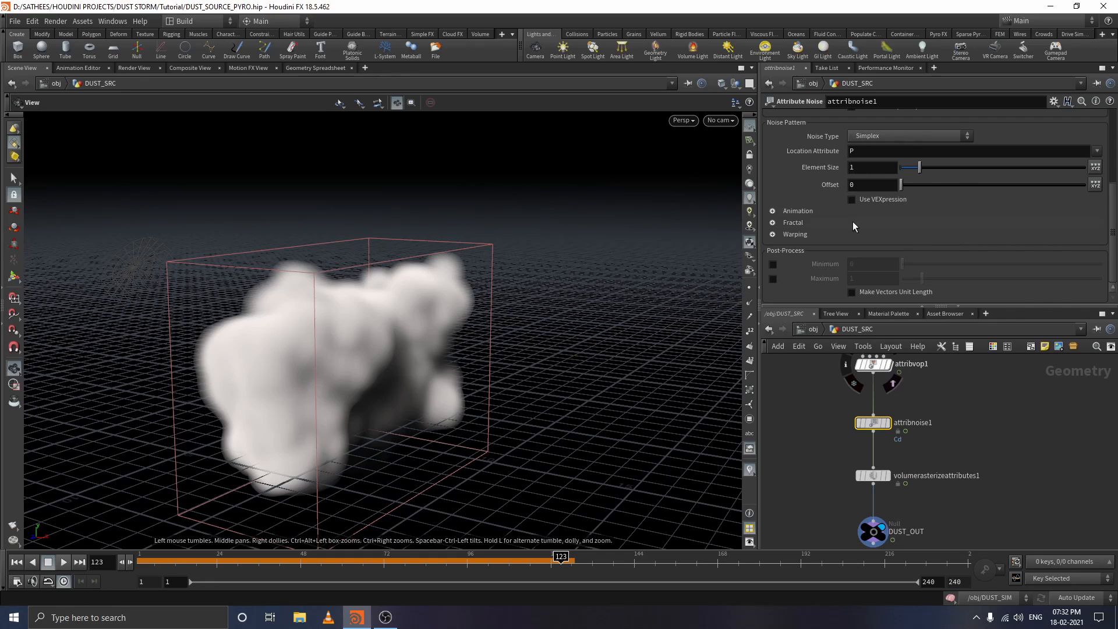
pyautogui.scroll(5, 854, 221)
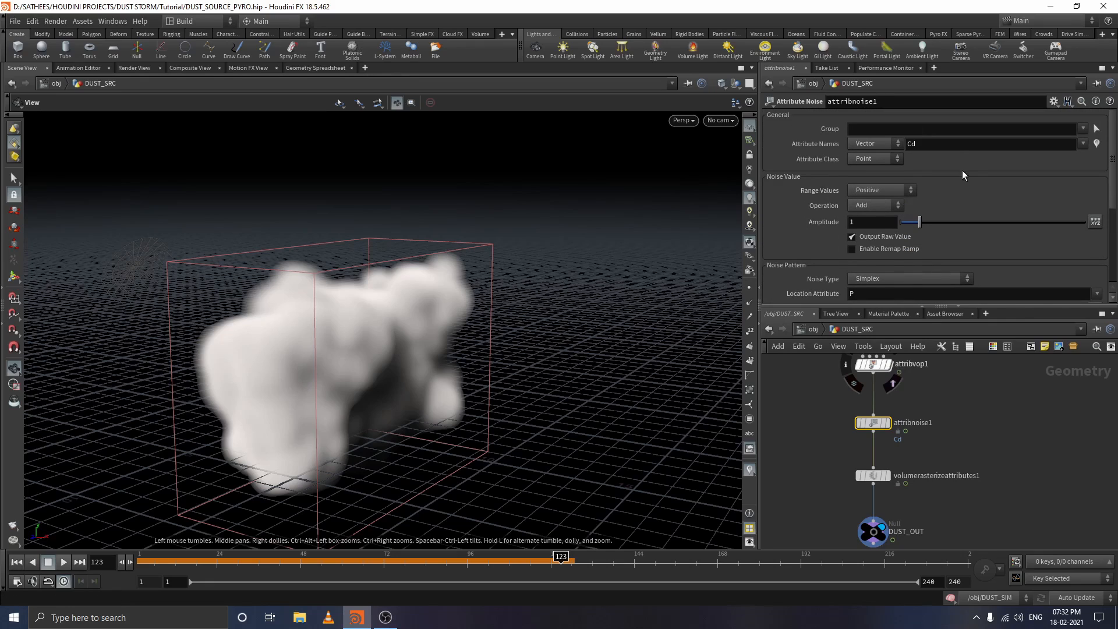
pyautogui.doubleClick(911, 144)
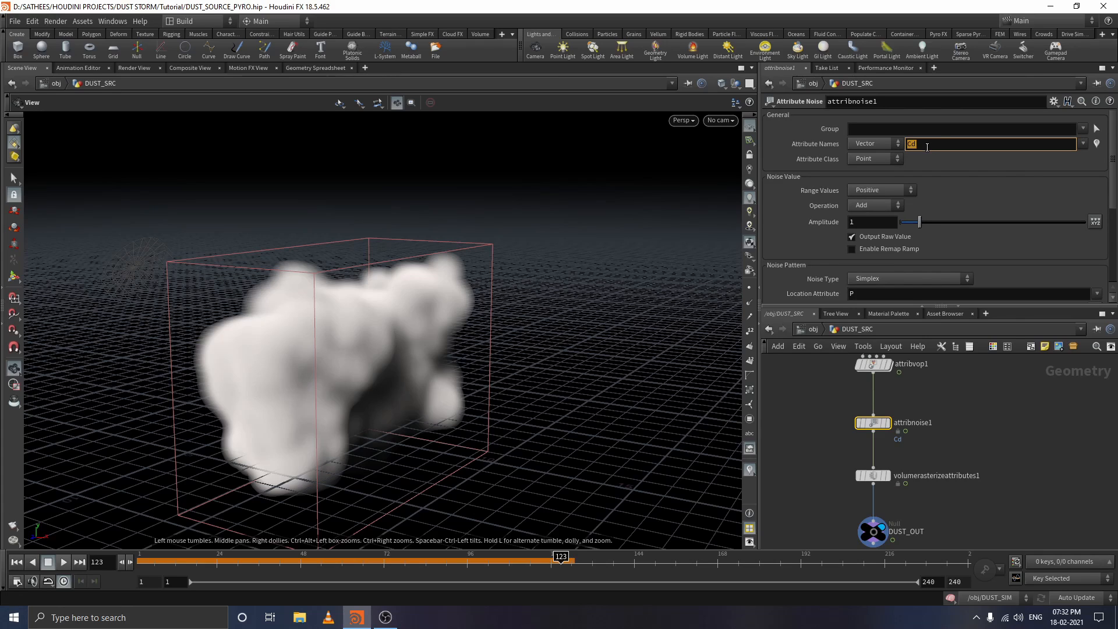
pyautogui.write('density')
pyautogui.press('Return')
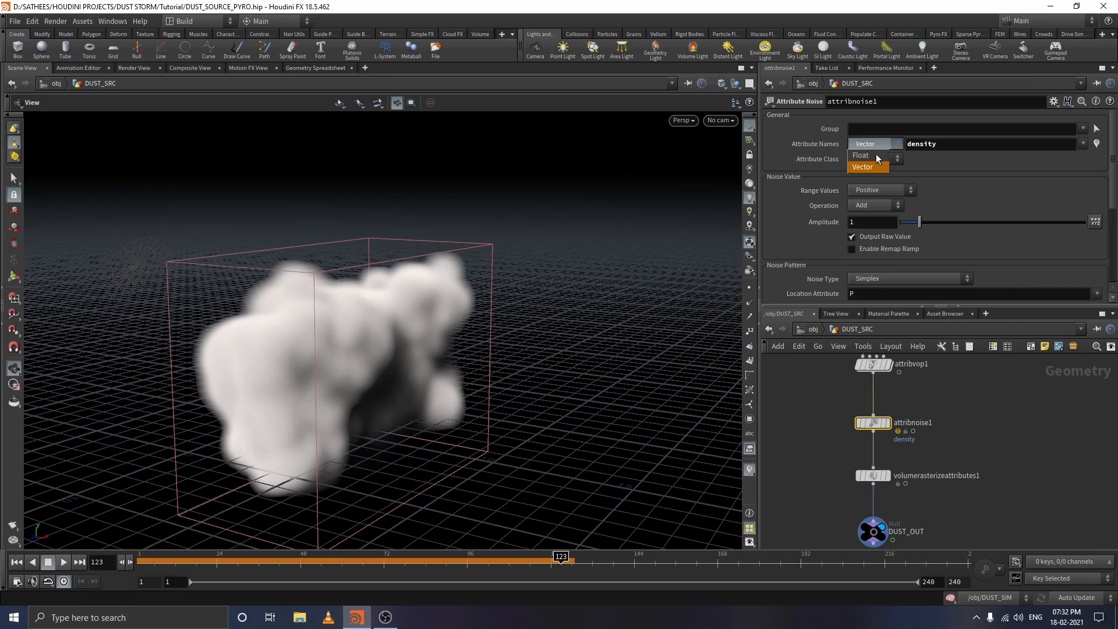
pyautogui.click(877, 159)
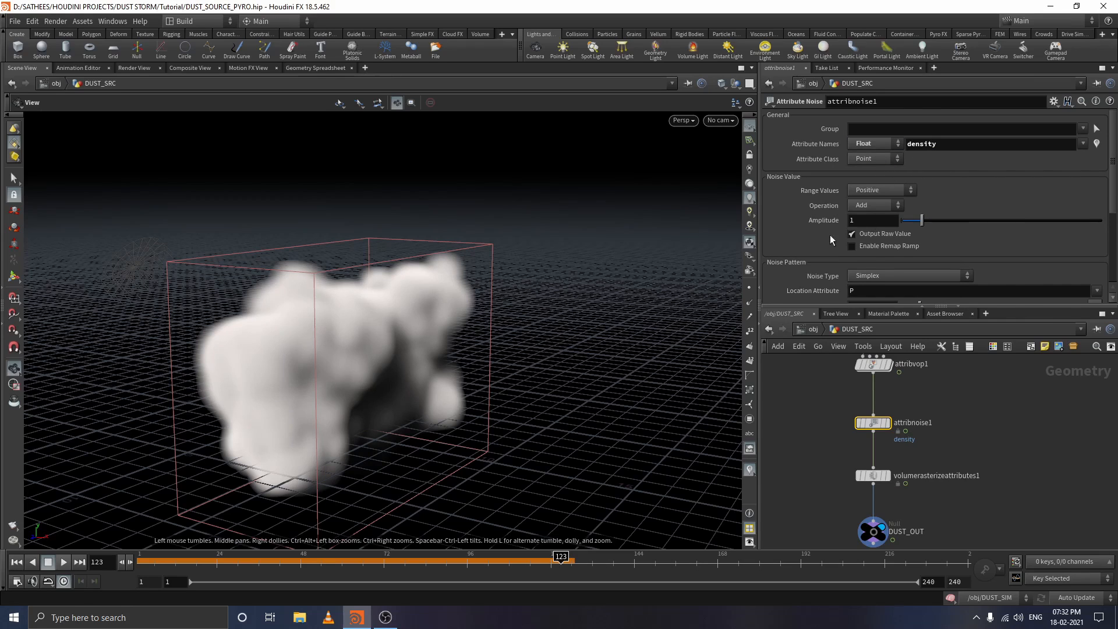
# - Switch the noise range values to Min/Max and set the minimum value to -1
pyautogui.click(876, 189)
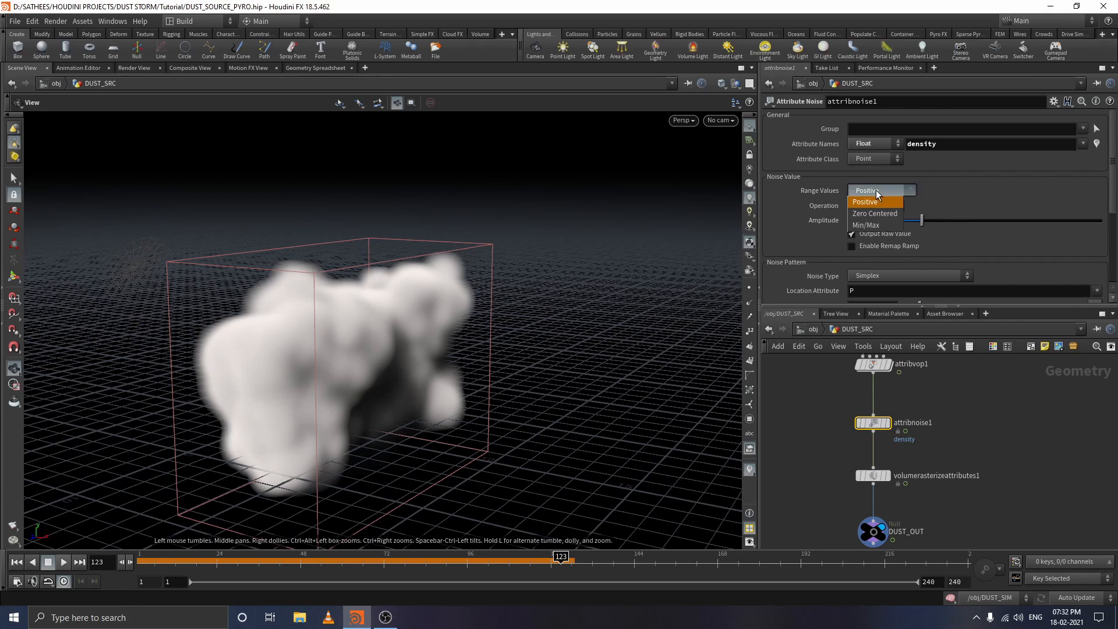
pyautogui.click(876, 189)
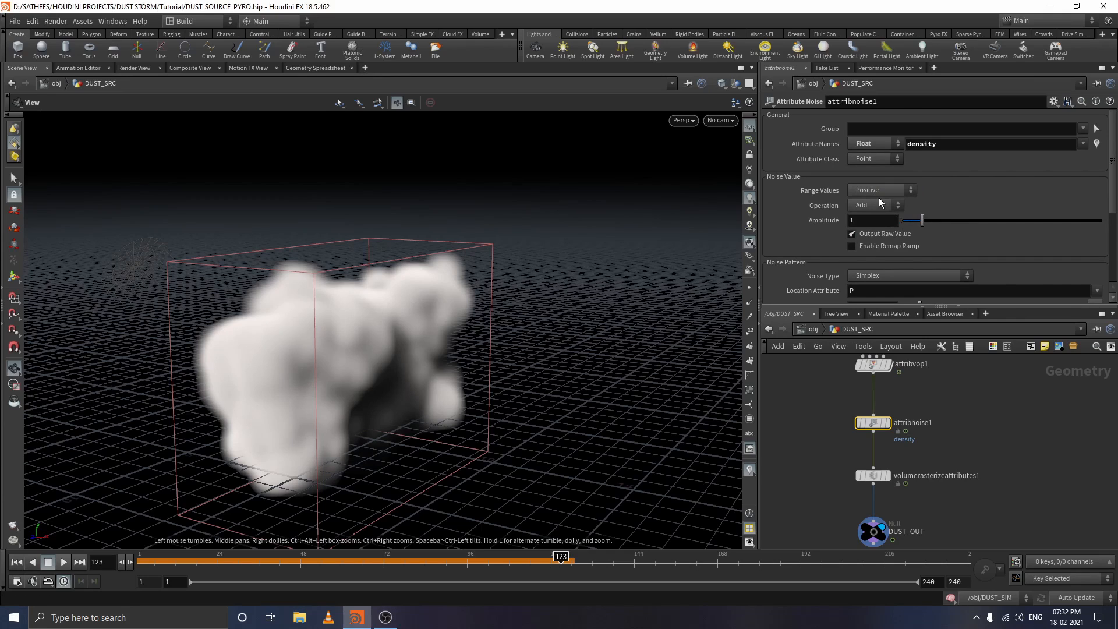
pyautogui.click(878, 194)
pyautogui.click(875, 225)
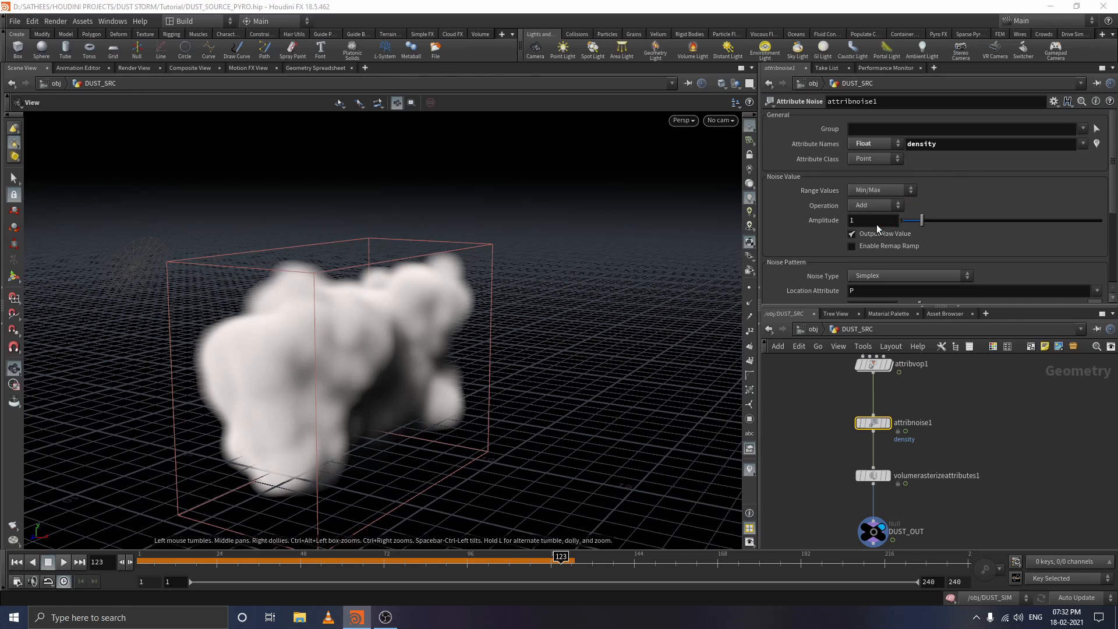
pyautogui.click(851, 220)
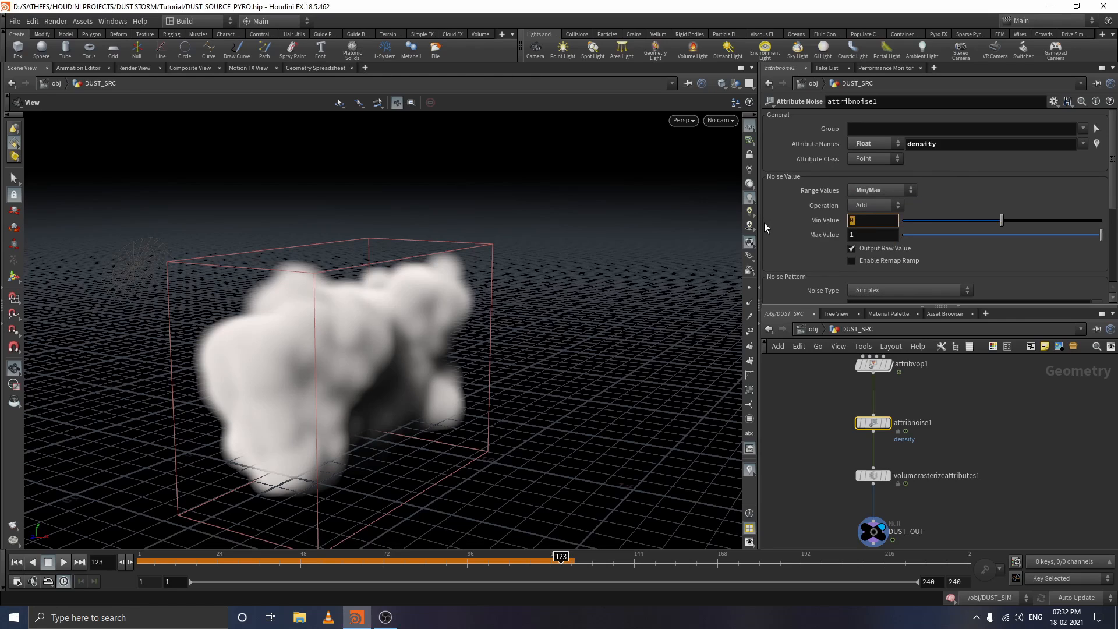
pyautogui.write('-1')
pyautogui.press('Return')
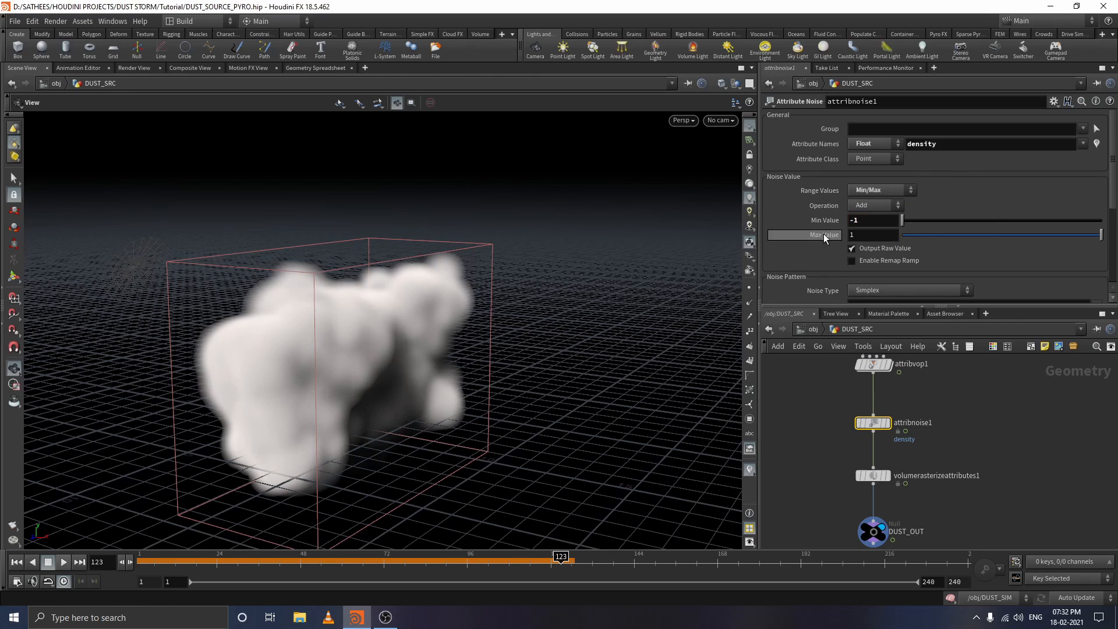
# - Look through the noise types, try a larger element size for the noise pattern and undo it
pyautogui.scroll(-4, 951, 253)
pyautogui.scroll(-1, 951, 254)
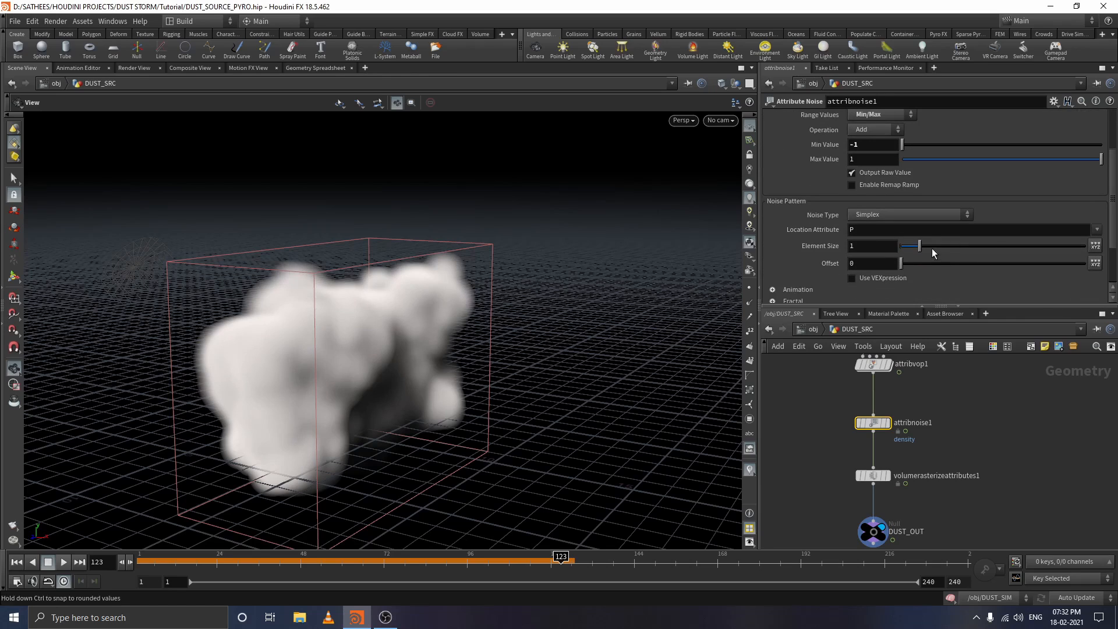
pyautogui.click(863, 215)
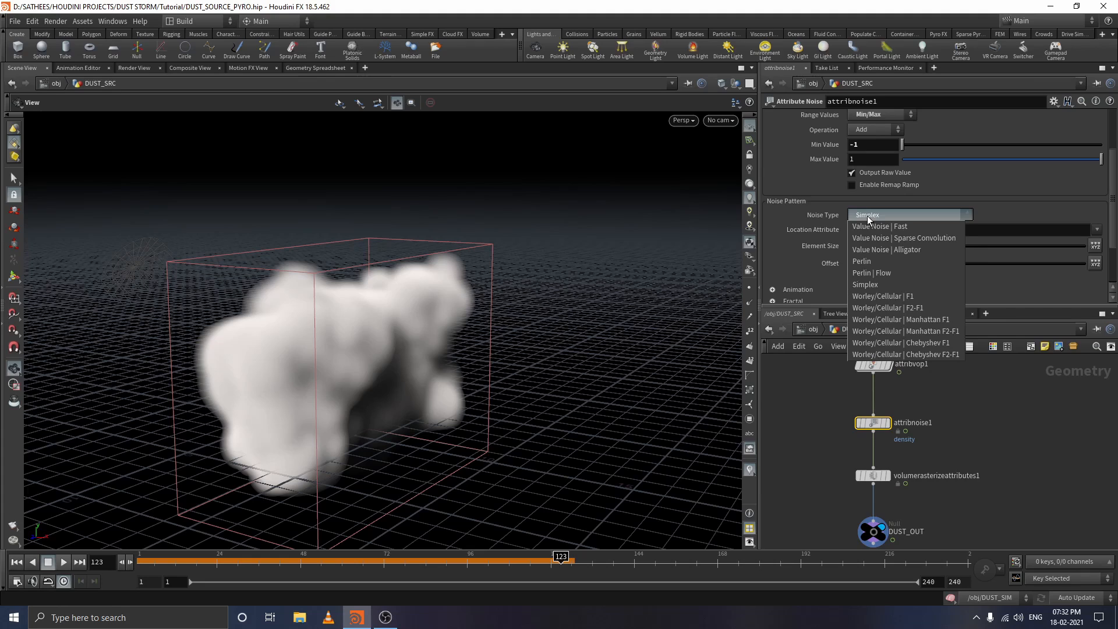
pyautogui.click(868, 215)
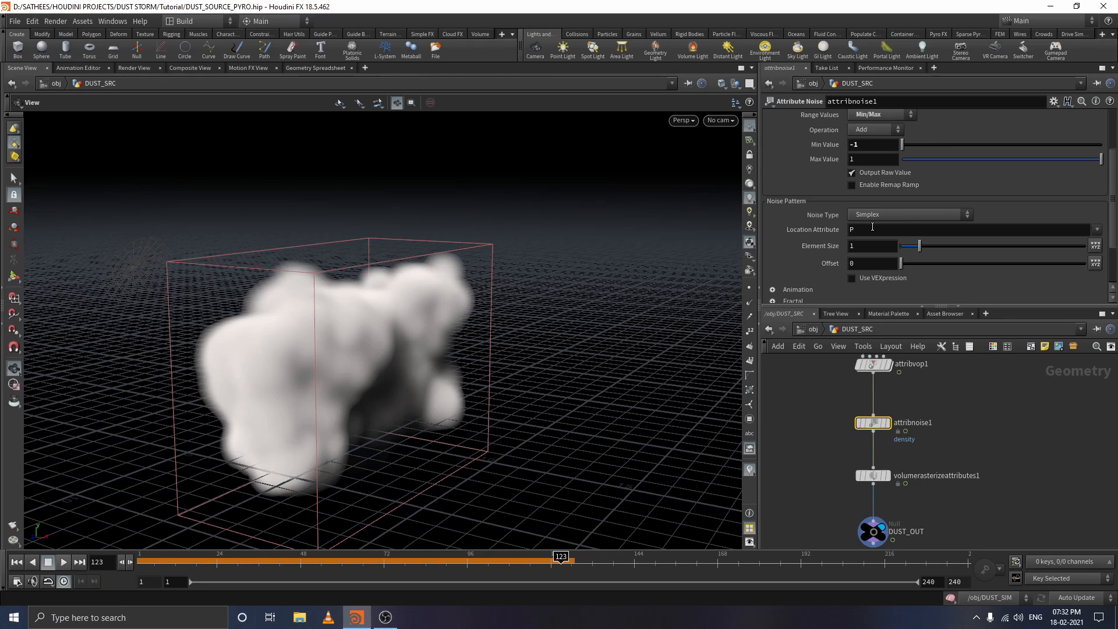
pyautogui.moveTo(919, 247); pyautogui.dragTo(937, 260)
pyautogui.hotkey('ctrl', 'z')
# - Turn on Animate Noise in the Attribute Noise node's animation settings
pyautogui.scroll(-2, 862, 256)
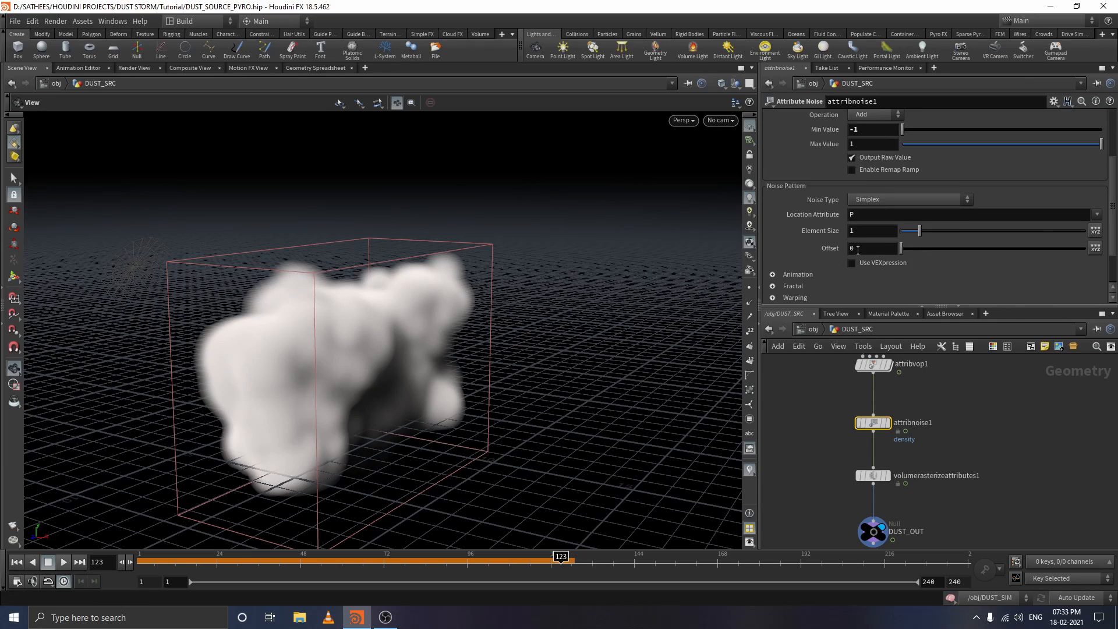
pyautogui.click(774, 260)
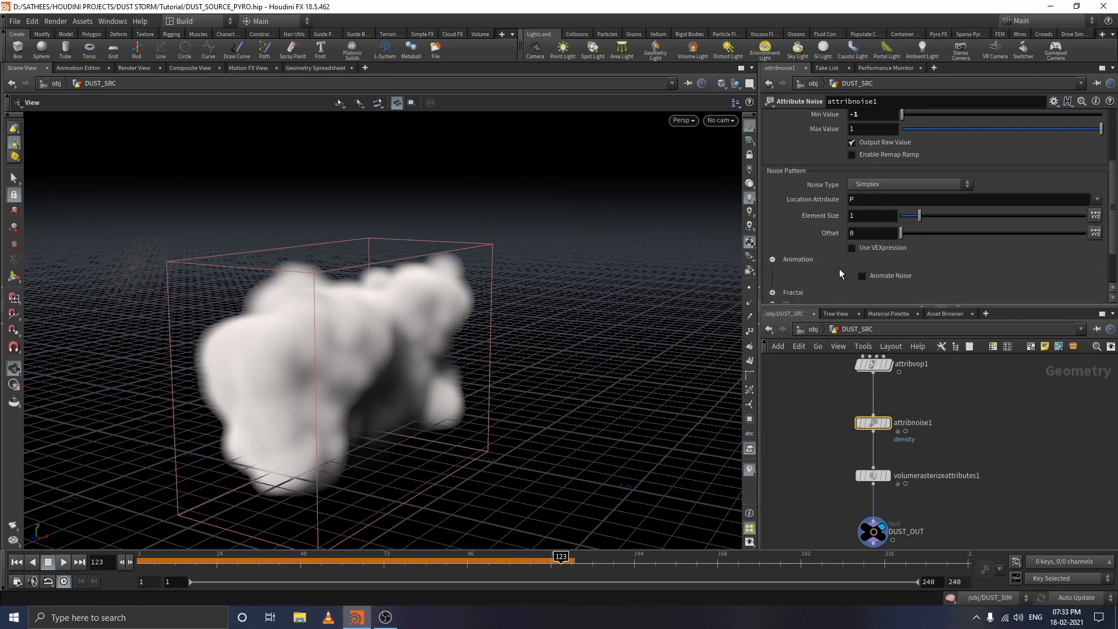
pyautogui.scroll(-3, 844, 266)
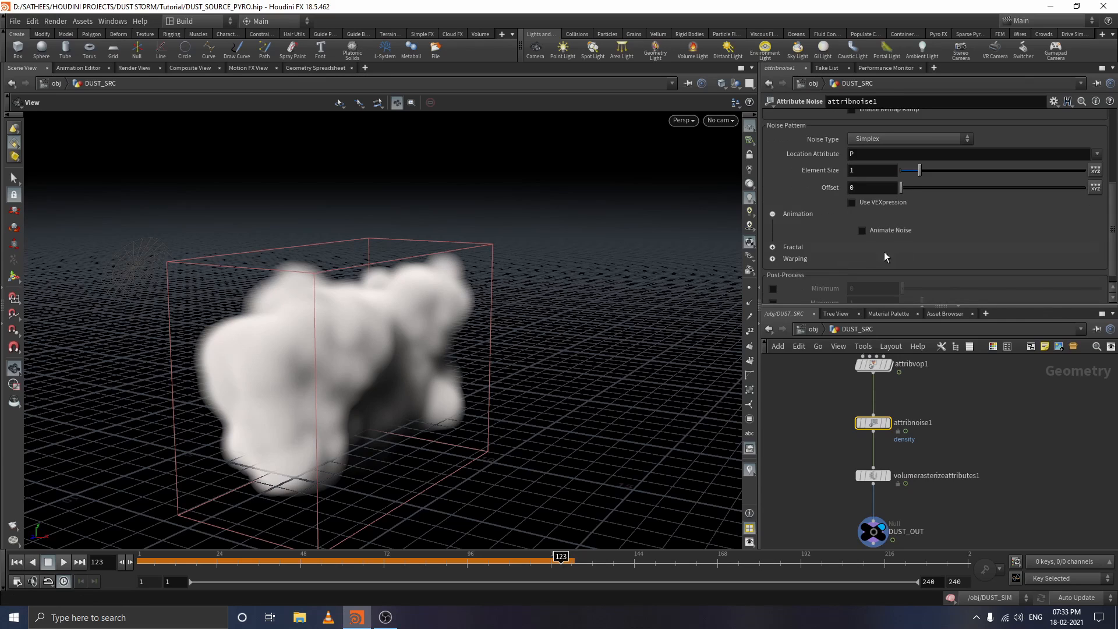
pyautogui.click(862, 231)
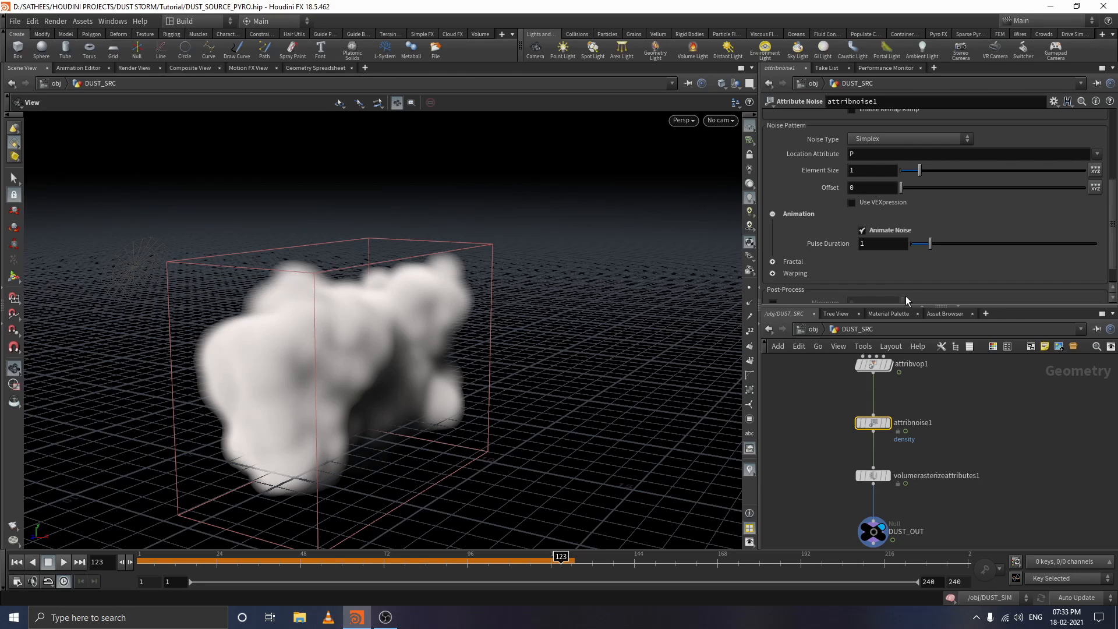
pyautogui.scroll(-1, 878, 265)
pyautogui.scroll(3, 877, 260)
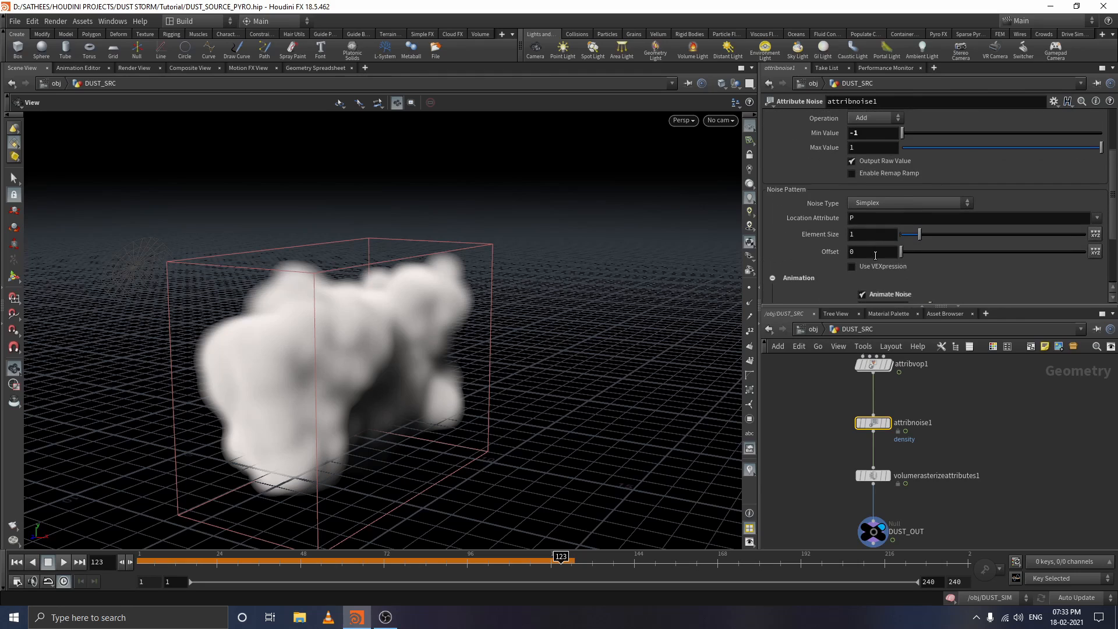
pyautogui.scroll(2, 884, 259)
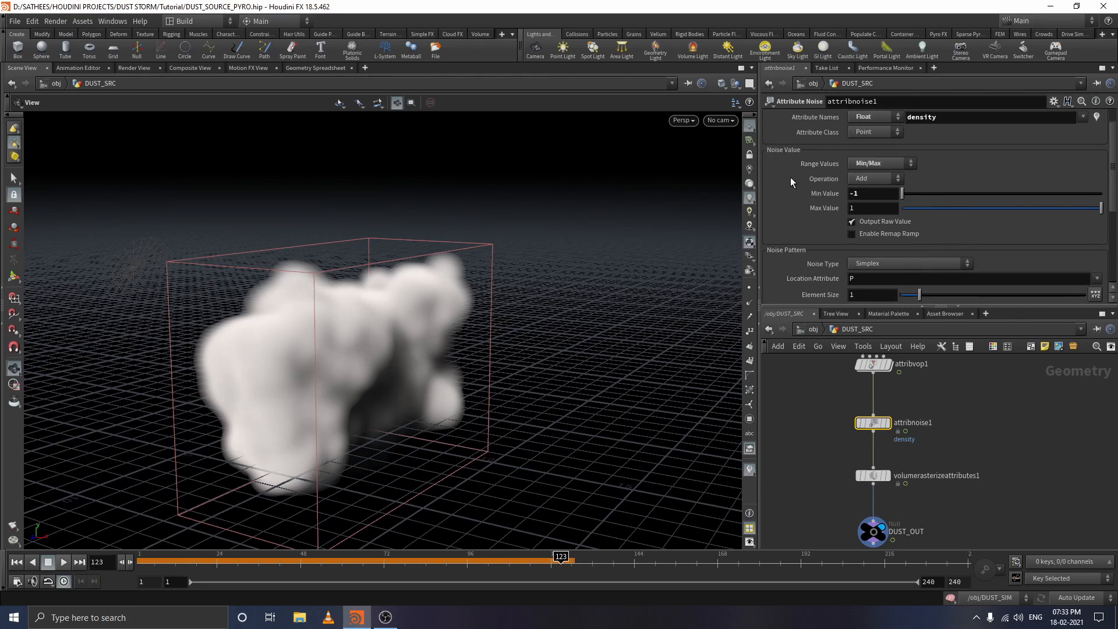
# - Compare the attribnoise1 points with the volumerasterizeattributes1 volume while scrubbing the timeline back to frame 1
pyautogui.moveTo(885, 478)
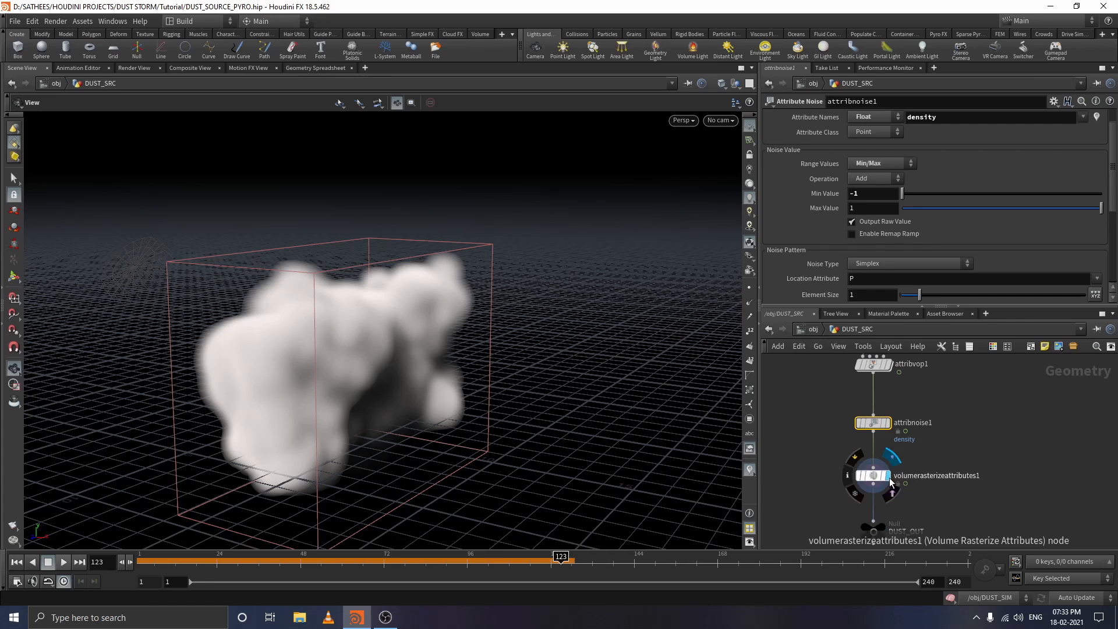
pyautogui.moveTo(406, 560)
pyautogui.mouseDown()
pyautogui.moveTo(557, 557)
pyautogui.moveTo(519, 558)
pyautogui.mouseUp()
pyautogui.click(888, 423)
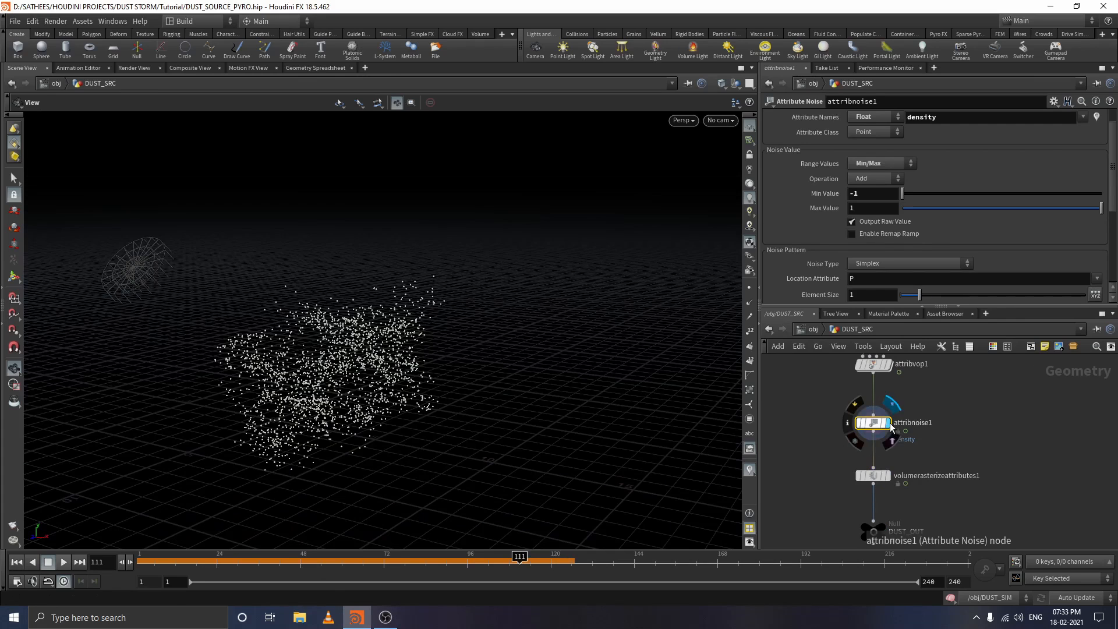
pyautogui.moveTo(349, 386); pyautogui.dragTo(353, 396)
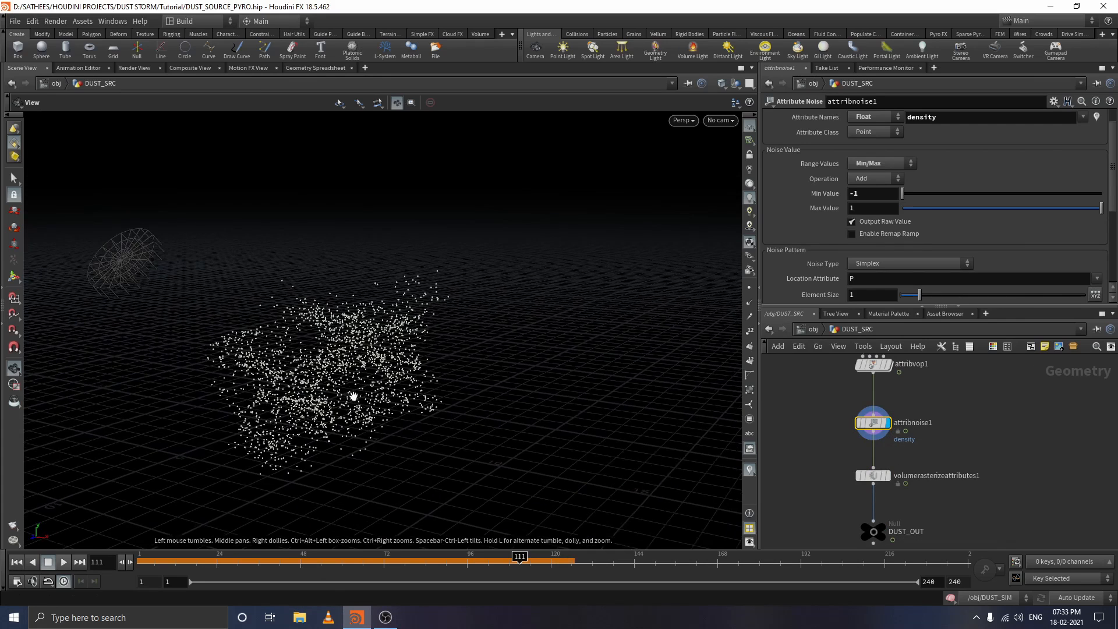
pyautogui.moveTo(353, 396); pyautogui.dragTo(359, 402, button='right')
pyautogui.moveTo(403, 562); pyautogui.dragTo(161, 582)
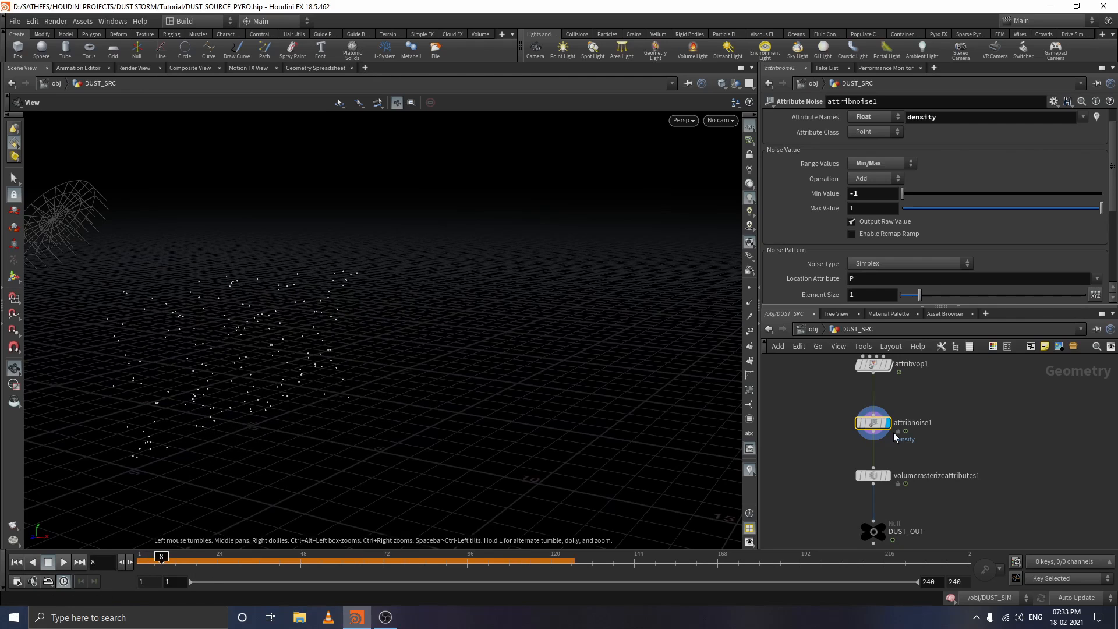
pyautogui.click(891, 482)
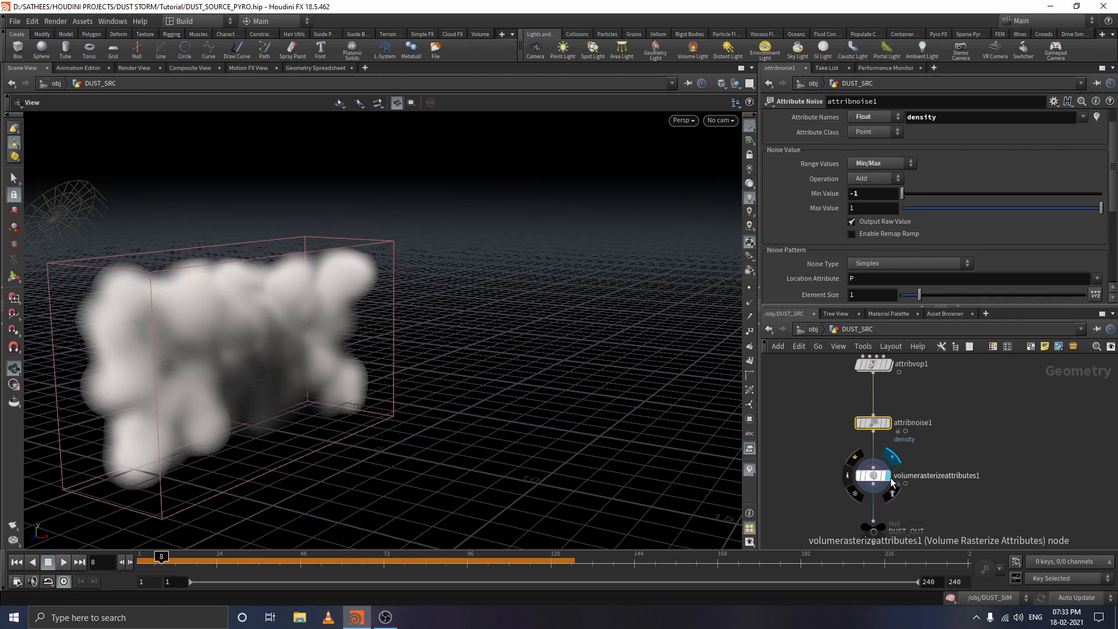
pyautogui.moveTo(162, 560); pyautogui.dragTo(110, 557)
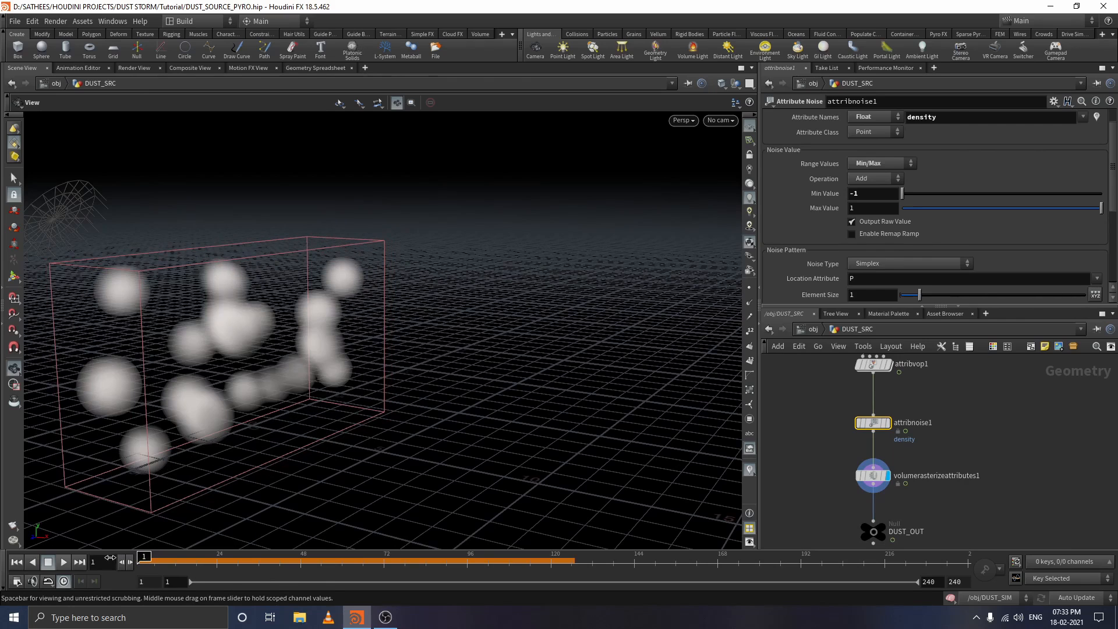
# - Bypass and re-enable the attribnoise1 node several times to compare the dust volume, leaving the node active
pyautogui.moveTo(854, 424)
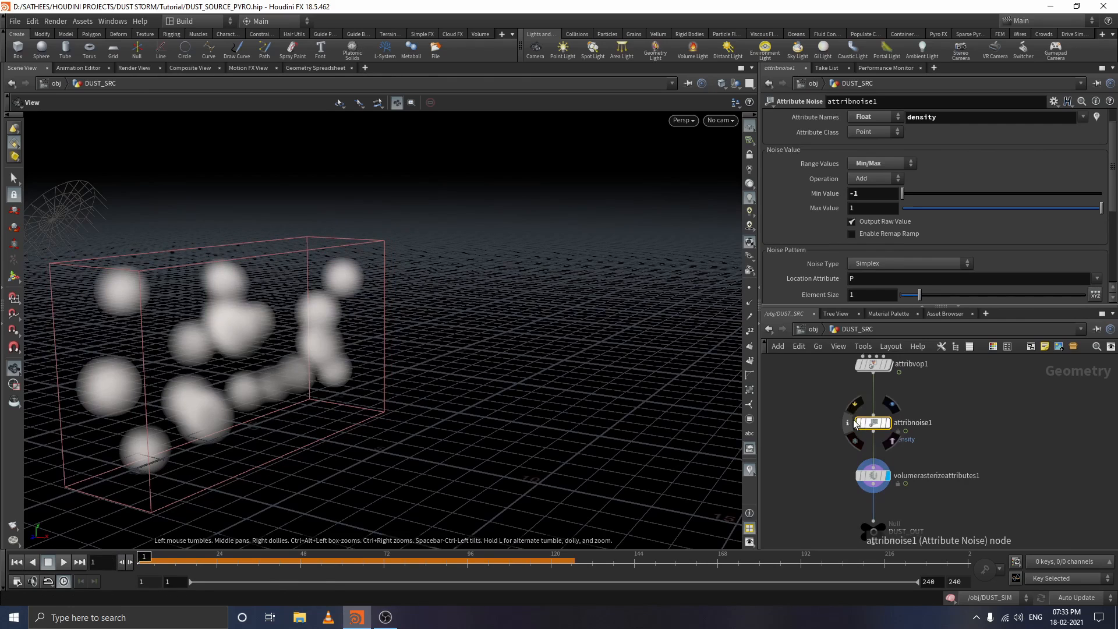
pyautogui.press('q')
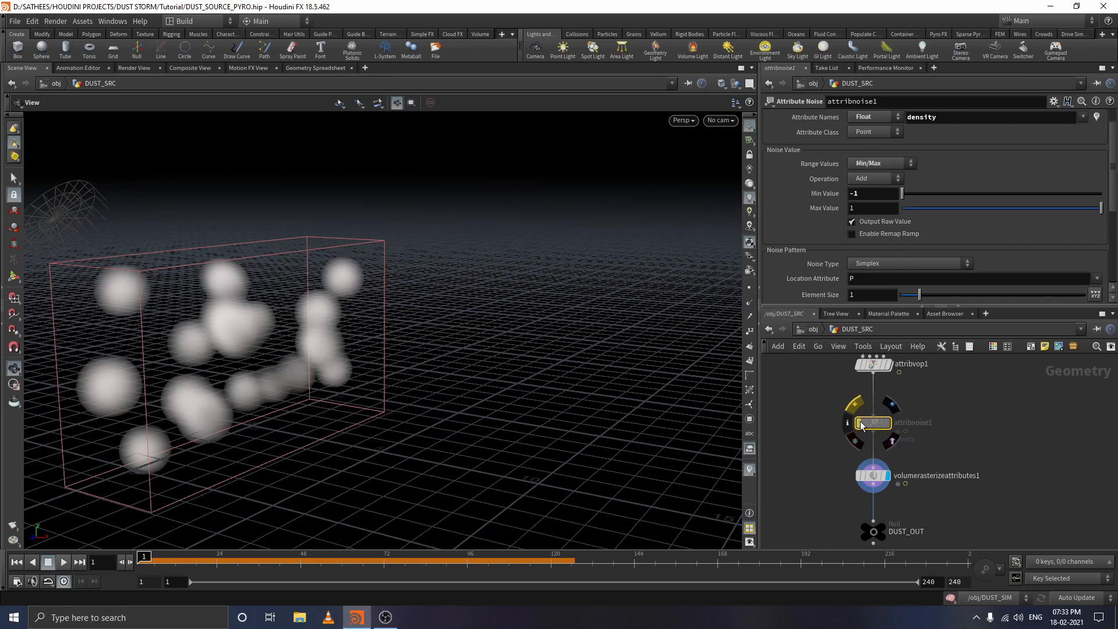
pyautogui.press('q')
pyautogui.press('q')
pyautogui.press('q')
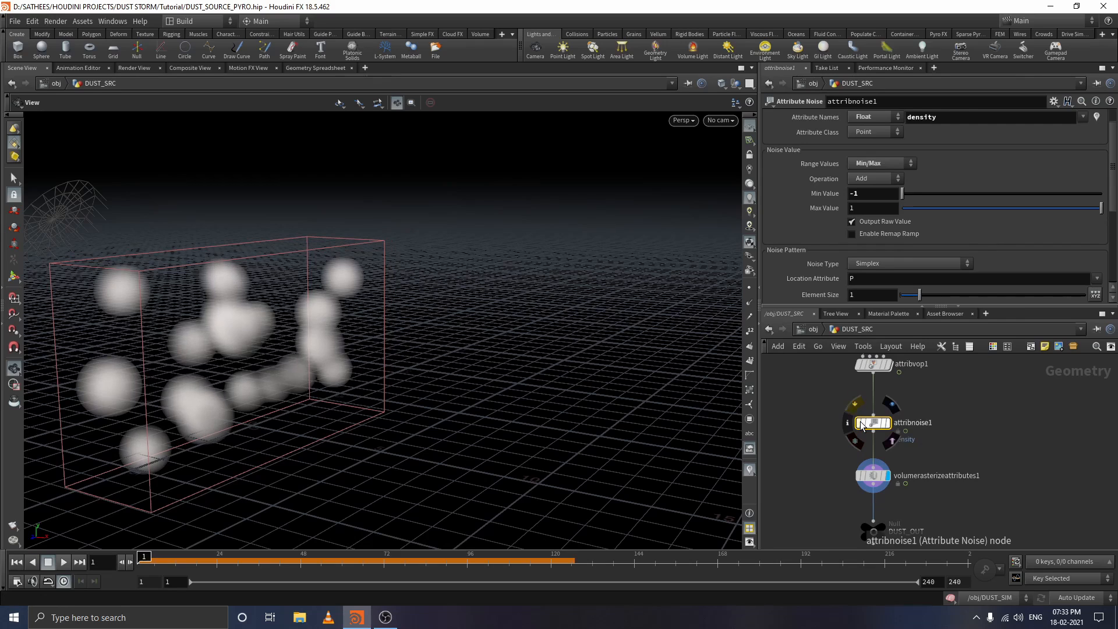
pyautogui.press('q')
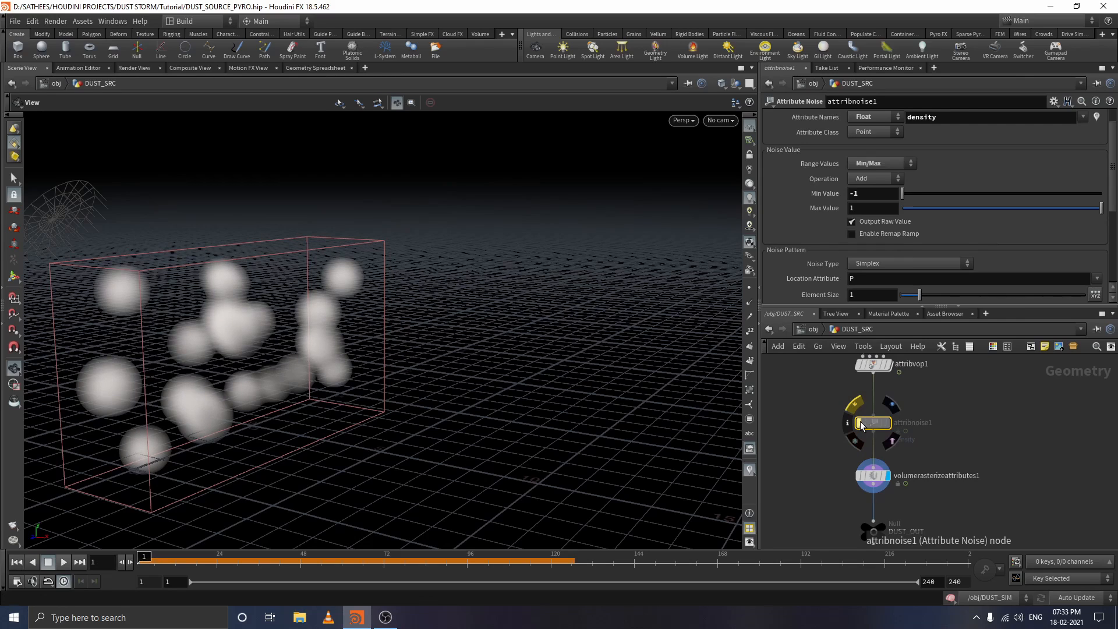
pyautogui.click(860, 422)
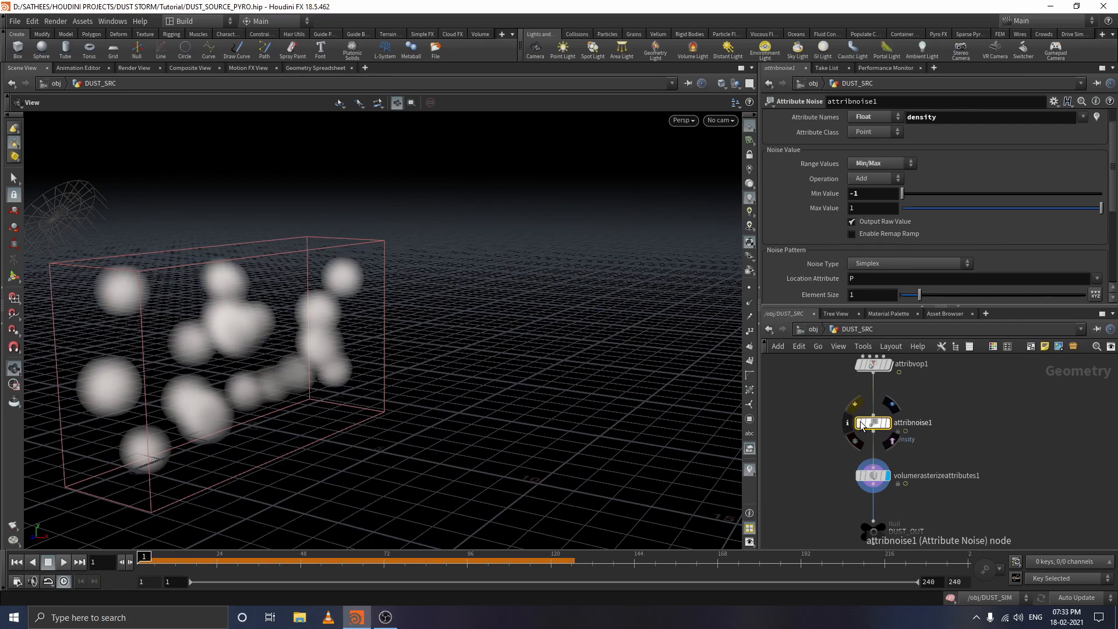
pyautogui.click(860, 422)
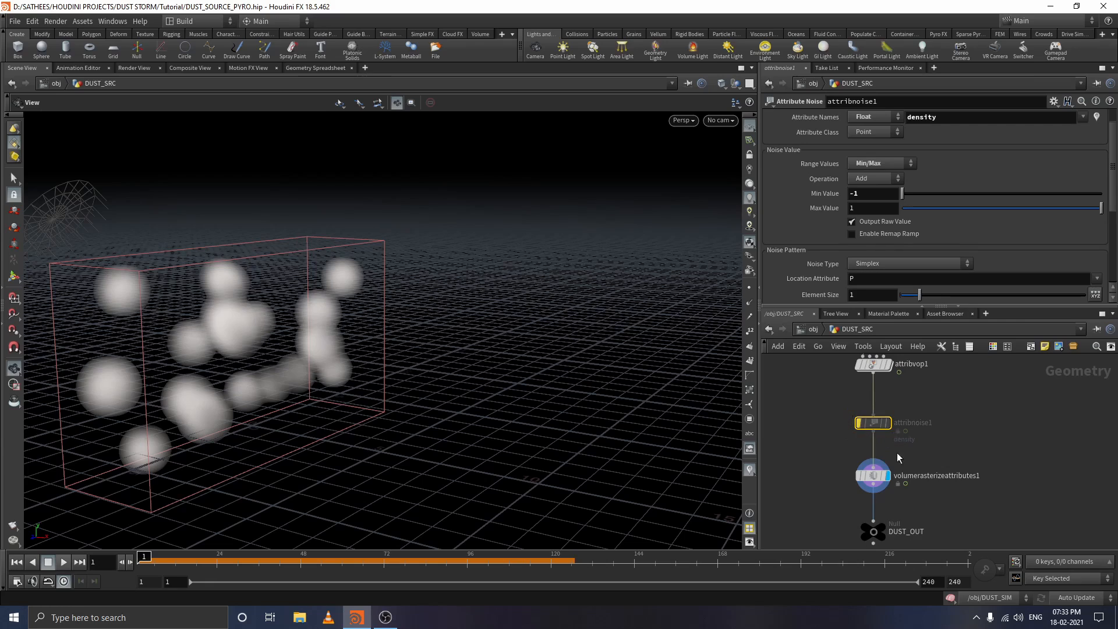
pyautogui.click(860, 422)
pyautogui.click(1075, 437)
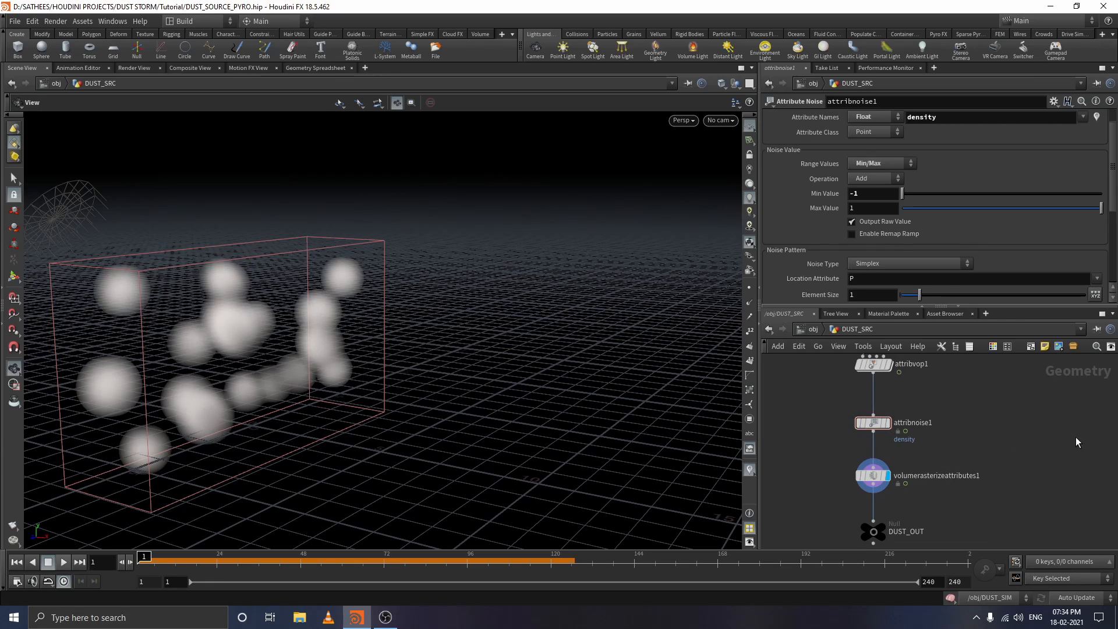
# - Move the _Particles_source, Dust_particles and pyrosource1 nodes down to make room below add_velocity
pyautogui.moveTo(949, 455); pyautogui.dragTo(938, 482, button='middle')
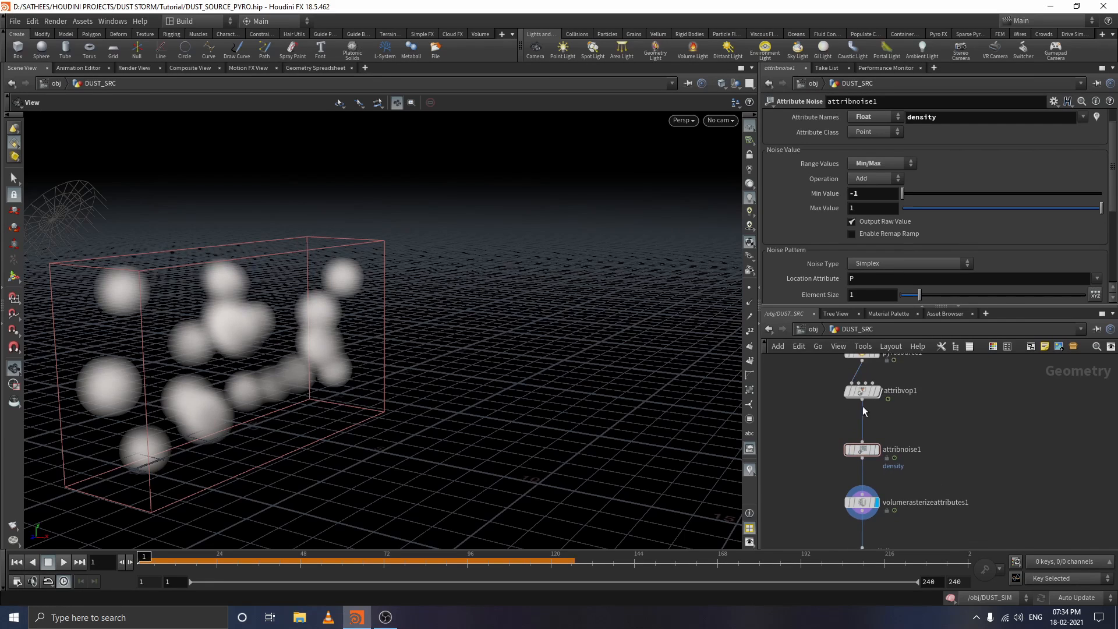
pyautogui.moveTo(945, 392); pyautogui.dragTo(948, 506, button='middle')
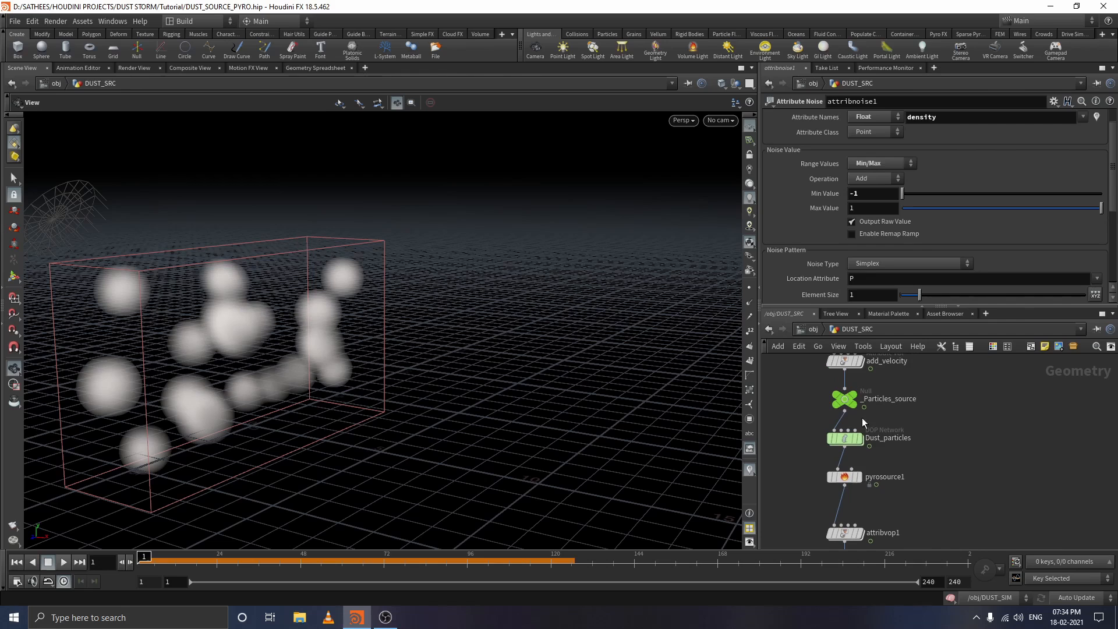
pyautogui.moveTo(796, 390); pyautogui.dragTo(851, 500)
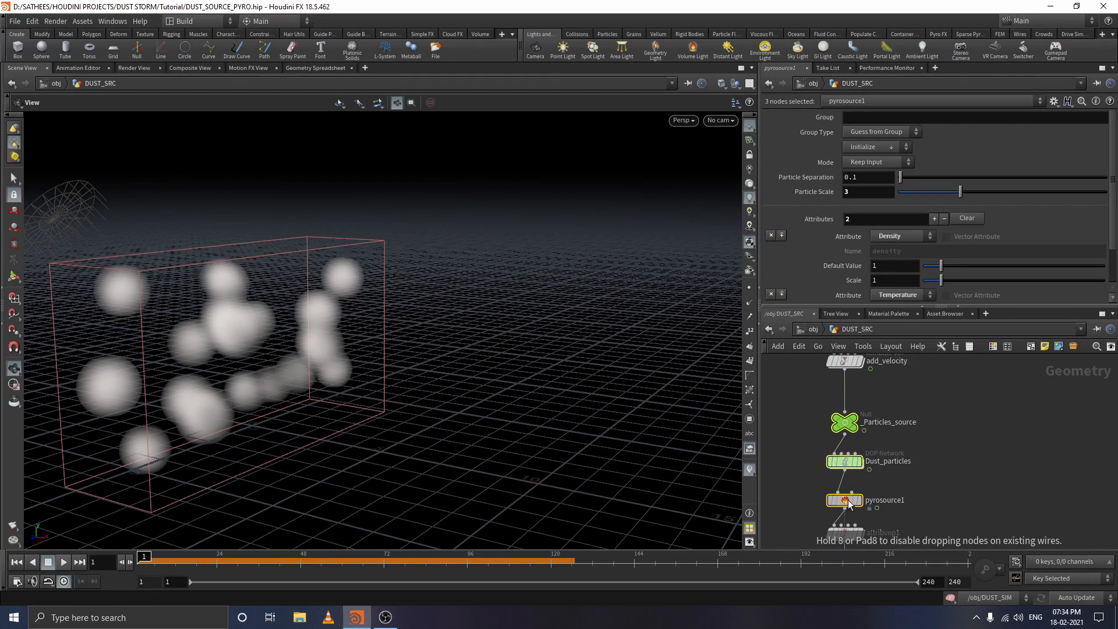
pyautogui.moveTo(969, 411); pyautogui.dragTo(980, 459, button='middle')
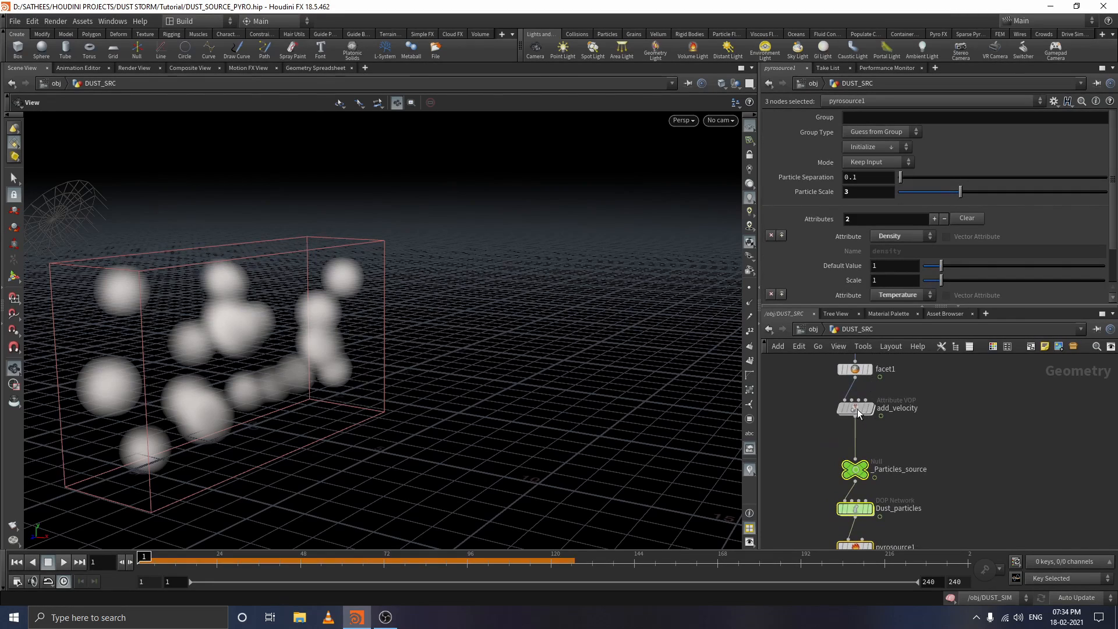
pyautogui.moveTo(861, 415); pyautogui.dragTo(861, 412)
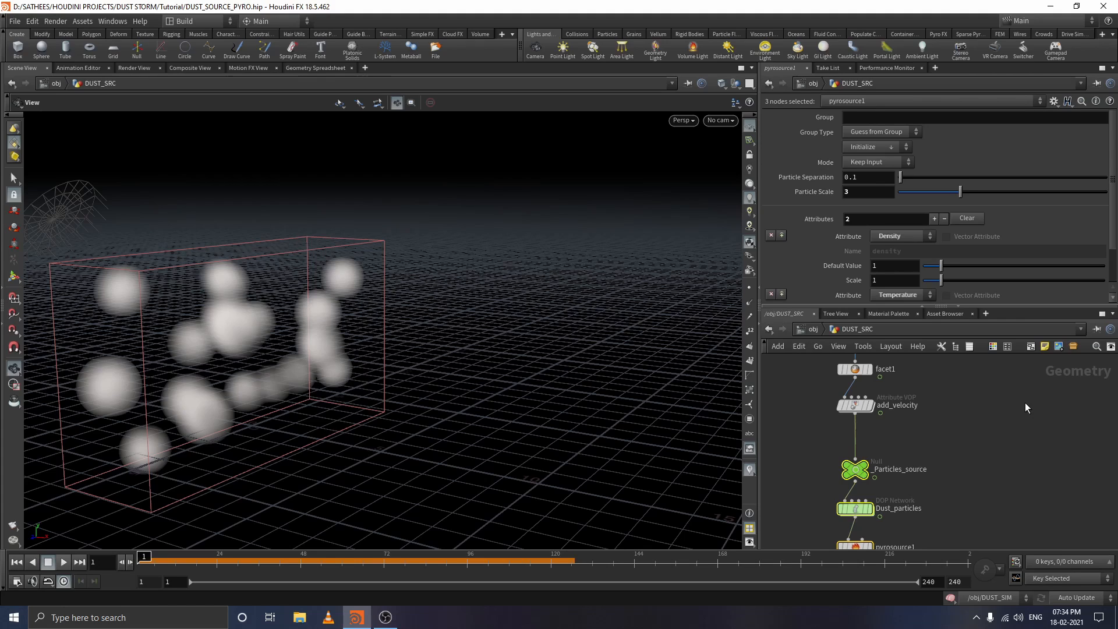
# - Insert an Attribute VOP node on the wire between add_velocity and _Particles_source
pyautogui.press('Tab')
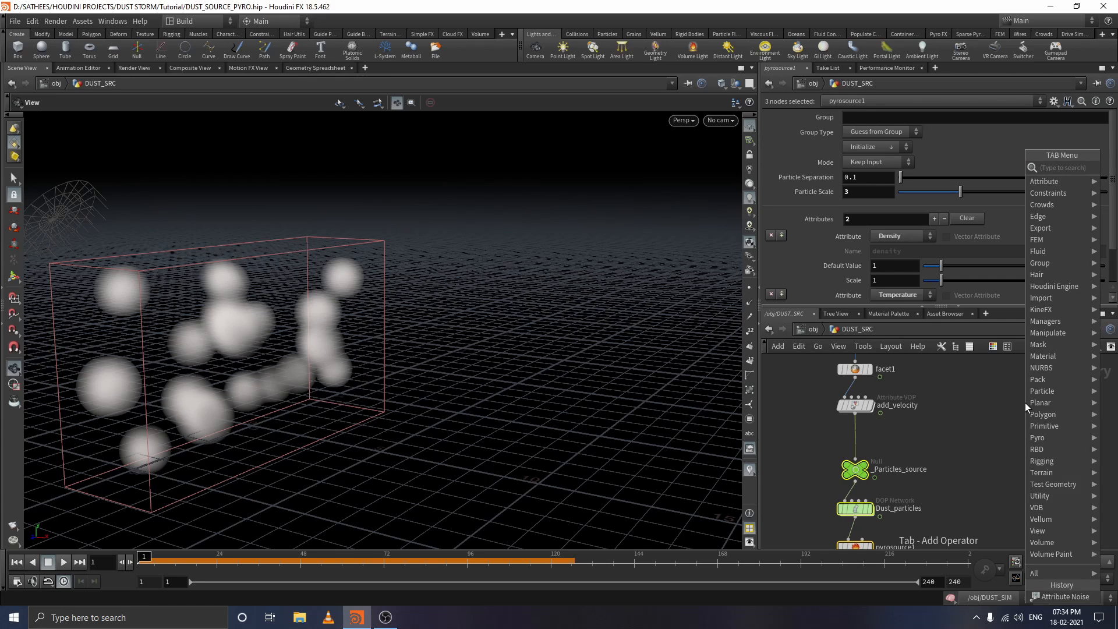
pyautogui.write('attr')
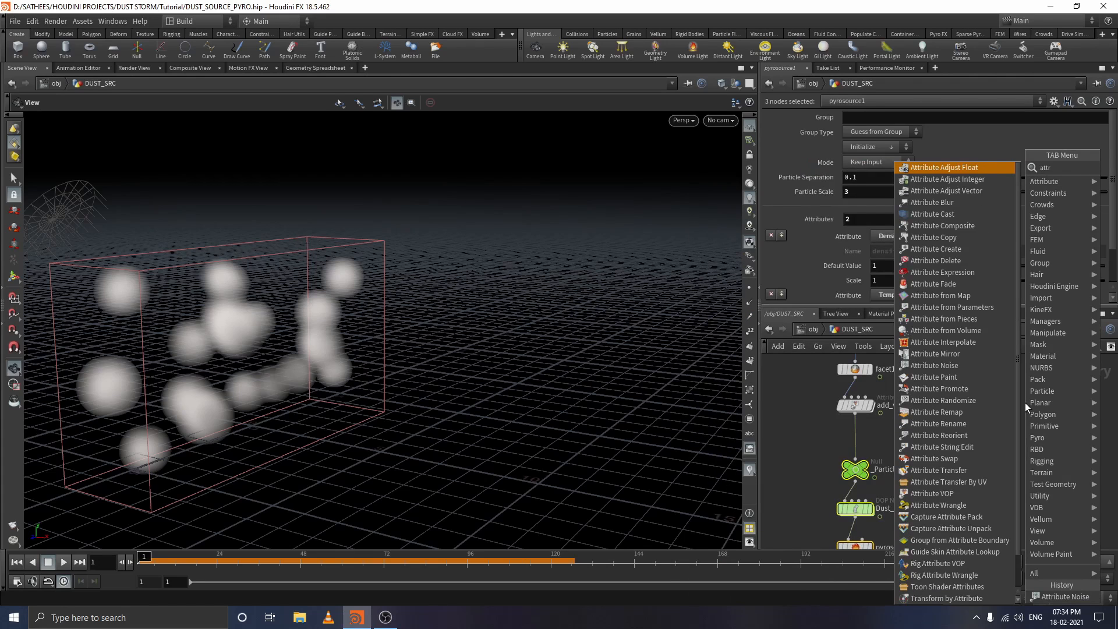
pyautogui.write('ivop')
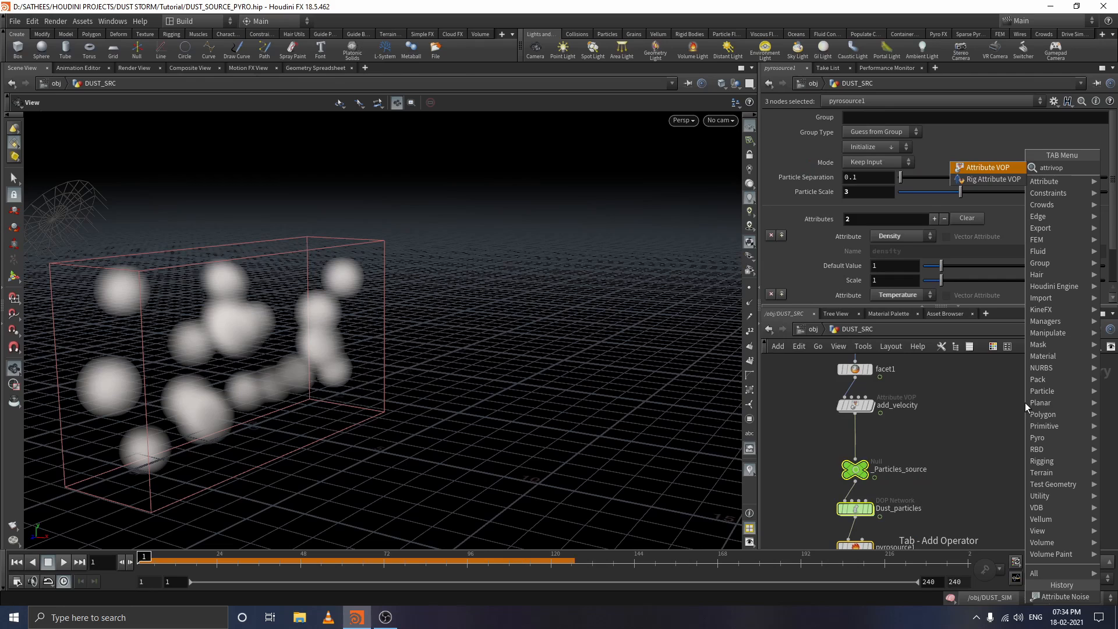
pyautogui.click(970, 171)
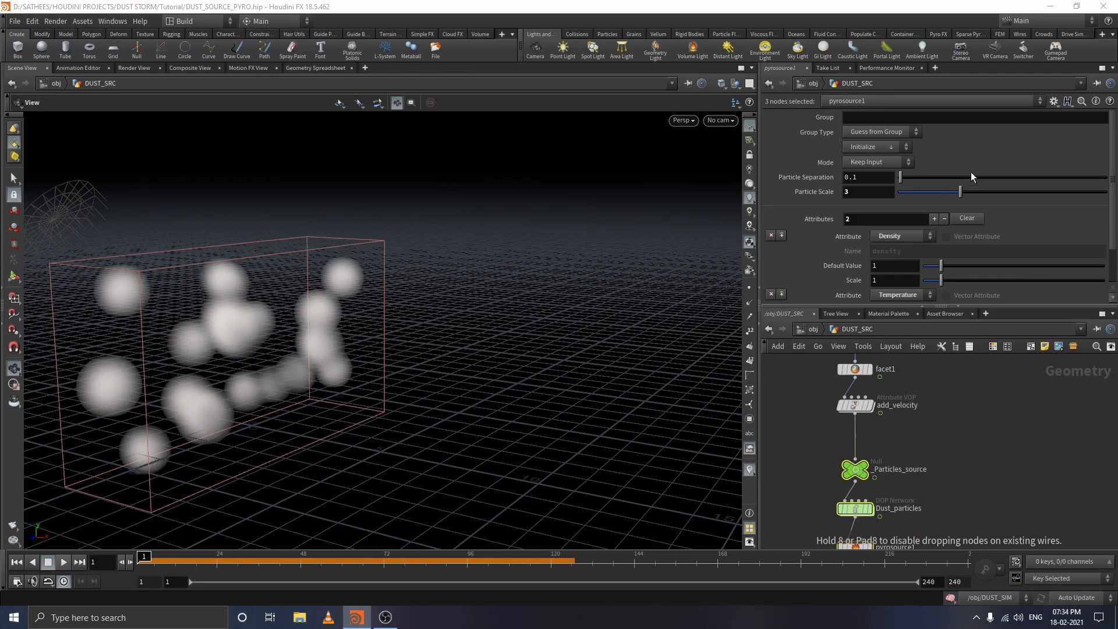
pyautogui.click(853, 435)
pyautogui.scroll(3, 948, 449)
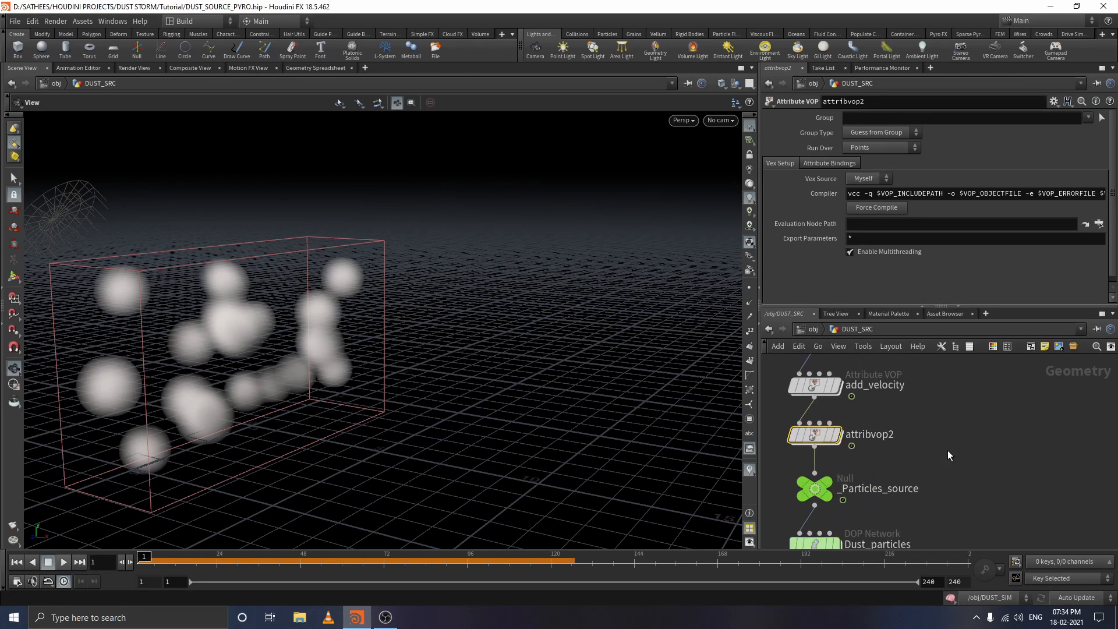
# - Display the output of the _Particles_source null in the viewport and check the add_velocity node above it
pyautogui.moveTo(960, 454); pyautogui.dragTo(983, 497, button='middle')
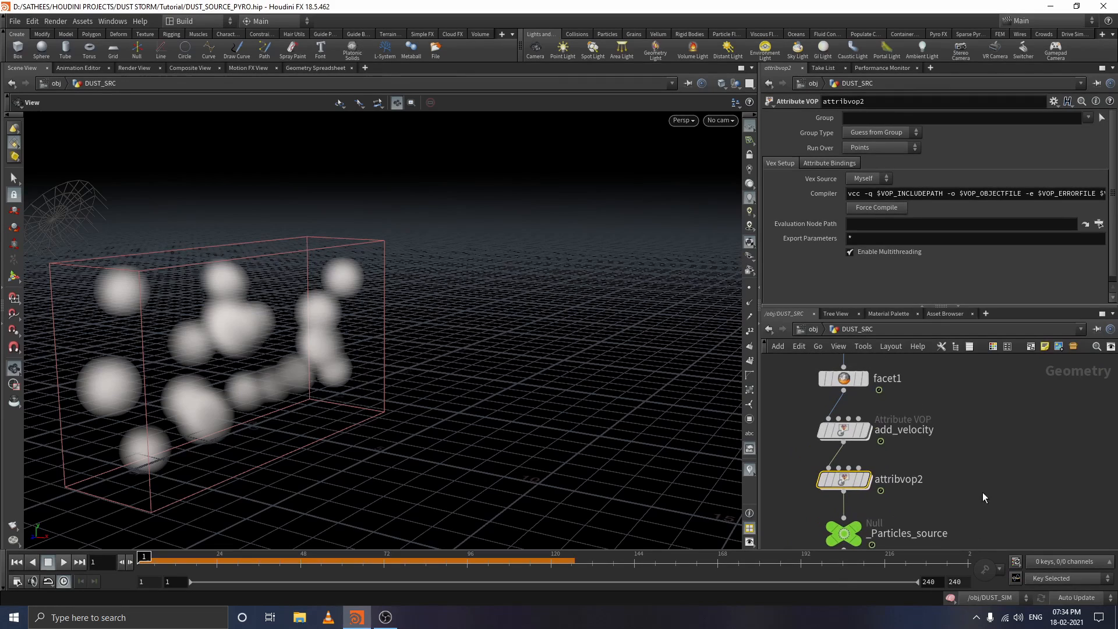
pyautogui.click(859, 530)
pyautogui.click(1063, 516)
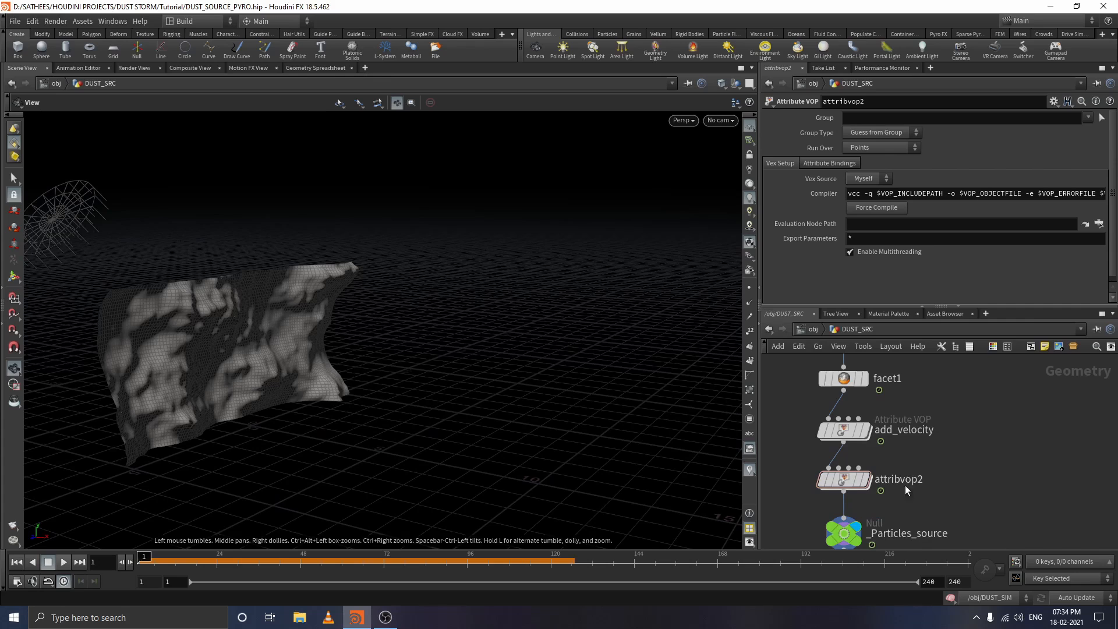
pyautogui.scroll(2, 979, 468)
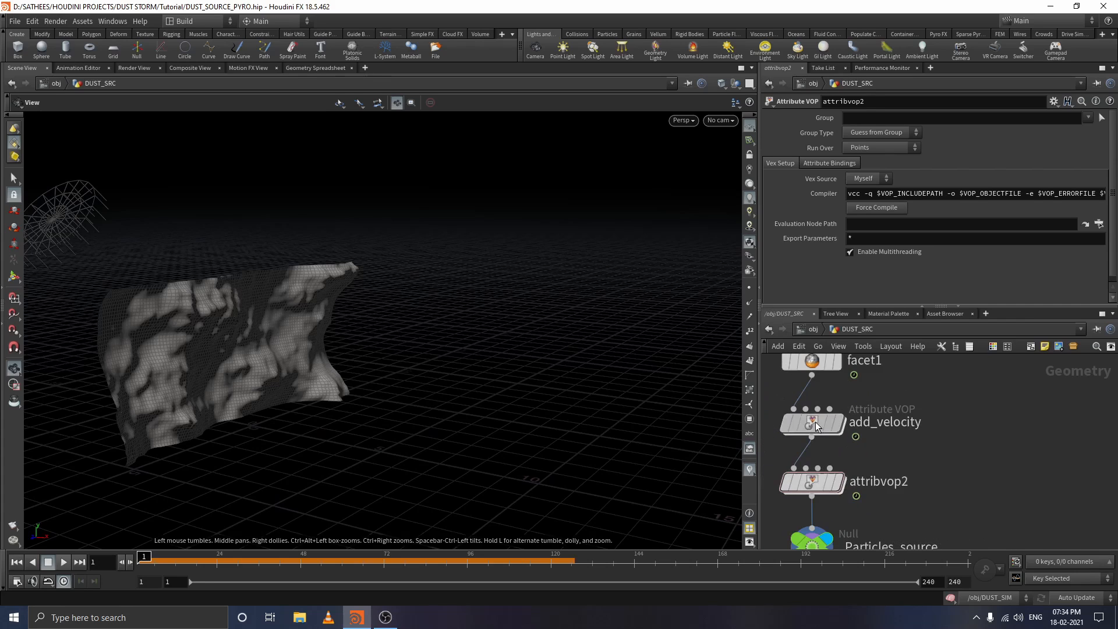
pyautogui.click(812, 426)
pyautogui.scroll(-1, 942, 445)
pyautogui.moveTo(950, 486); pyautogui.dragTo(947, 440, button='middle')
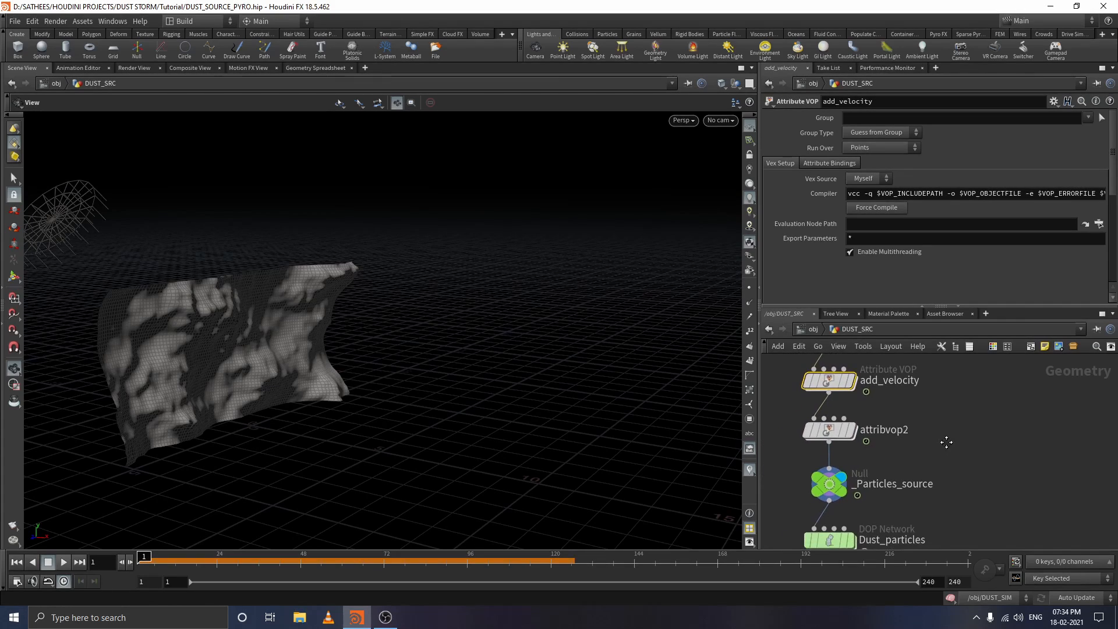
# - Rename the new Attribute VOP node as Color_Noise
pyautogui.click(830, 432)
pyautogui.doubleClick(900, 431)
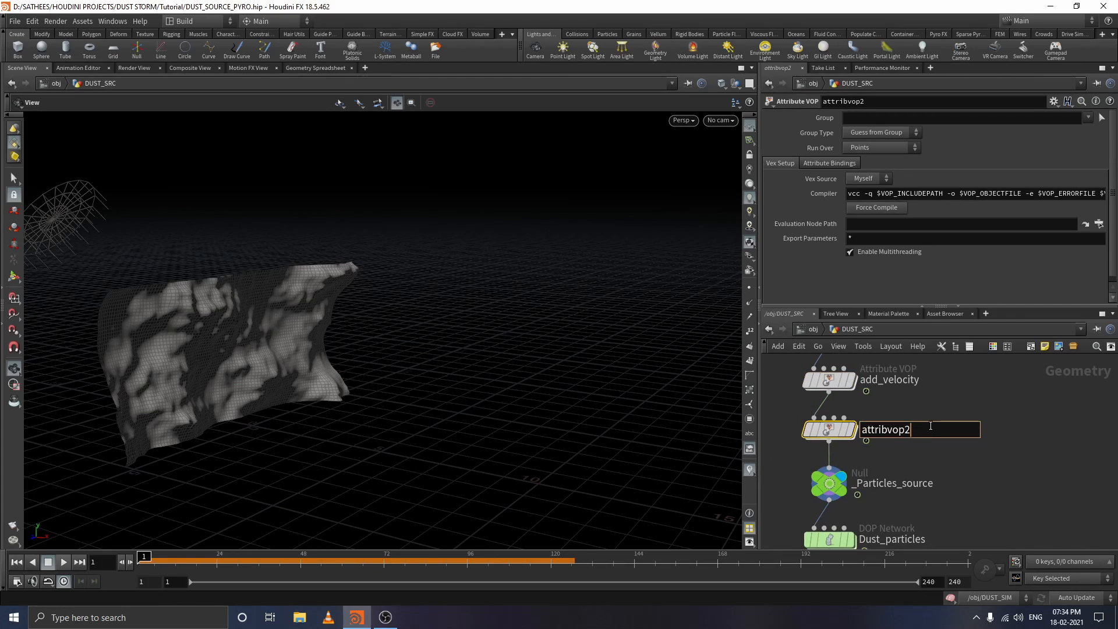
pyautogui.write('color_Noise')
pyautogui.press('Left')
pyautogui.press('Left')
pyautogui.press('Left')
pyautogui.press('Left')
pyautogui.press('Left')
pyautogui.press('Left')
pyautogui.press('Left')
pyautogui.press('Left')
pyautogui.press('Left')
pyautogui.press('Left')
pyautogui.press('BackSpace')
pyautogui.write('C')
pyautogui.press('Return')
pyautogui.click(983, 452)
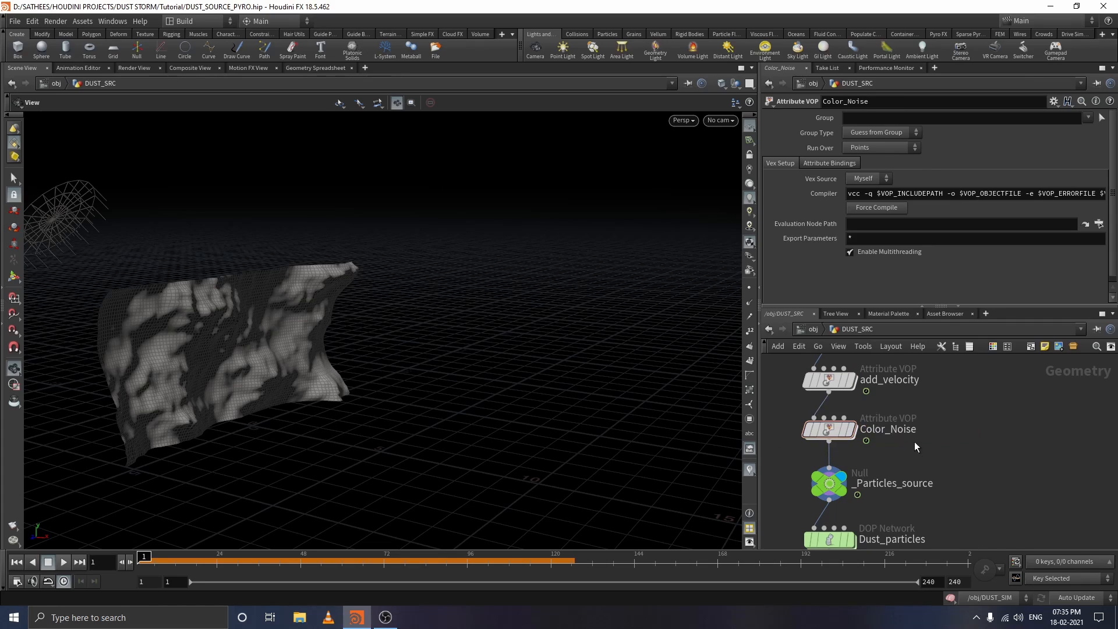
# - Enter the Color_Noise network and add a Turbulent Noise node between the global parameters and output nodes
pyautogui.doubleClick(832, 431)
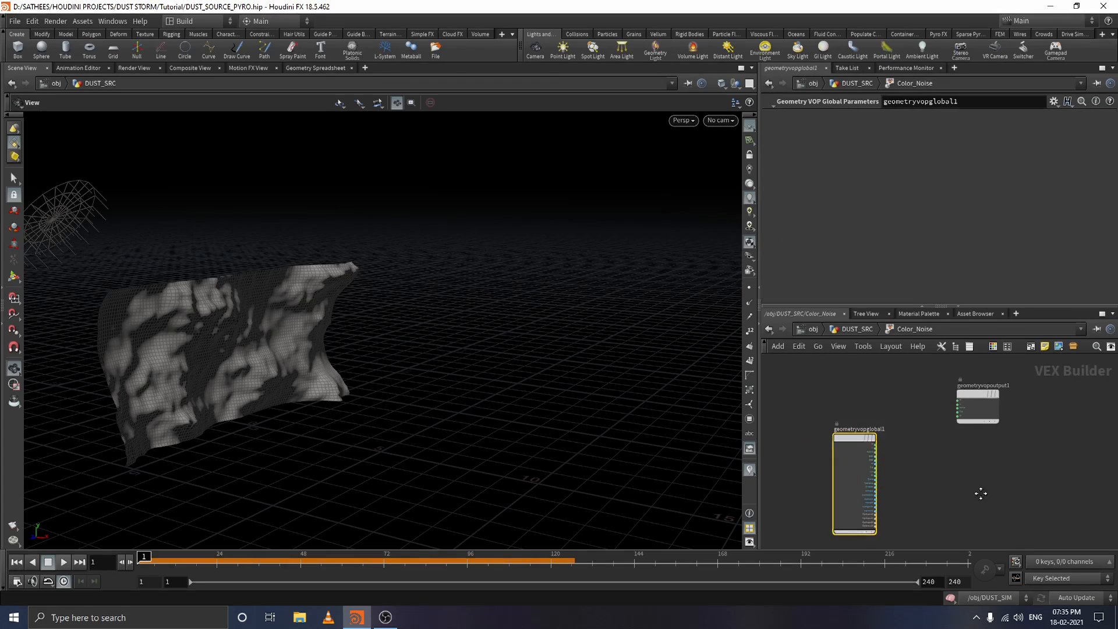
pyautogui.scroll(4, 965, 469)
pyautogui.moveTo(925, 420); pyautogui.dragTo(901, 431, button='middle')
pyautogui.scroll(-2, 969, 481)
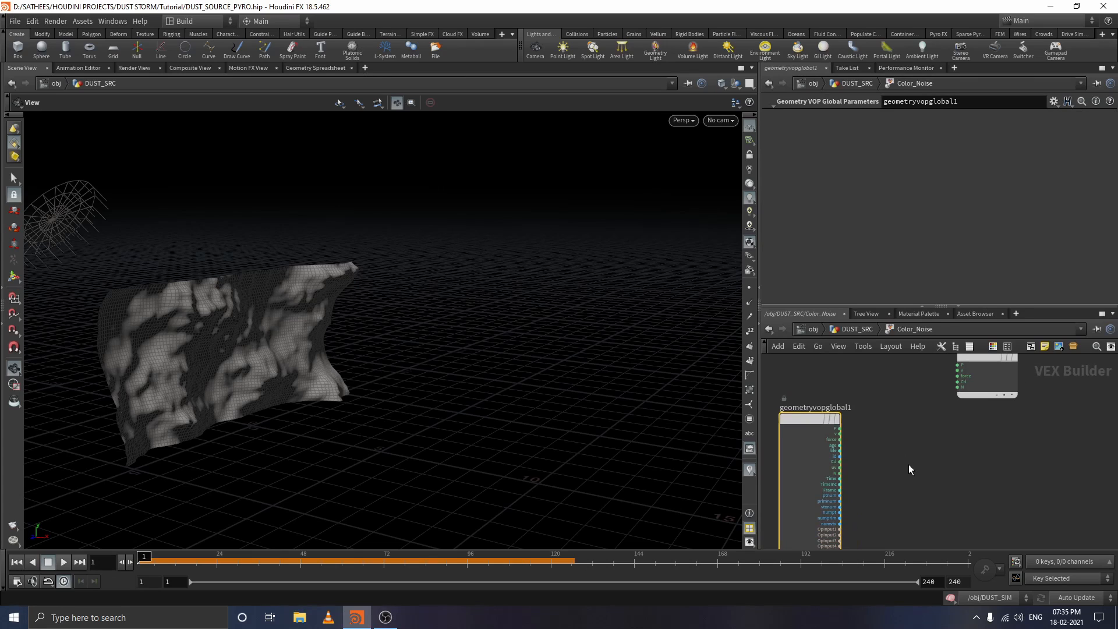
pyautogui.press('Tab')
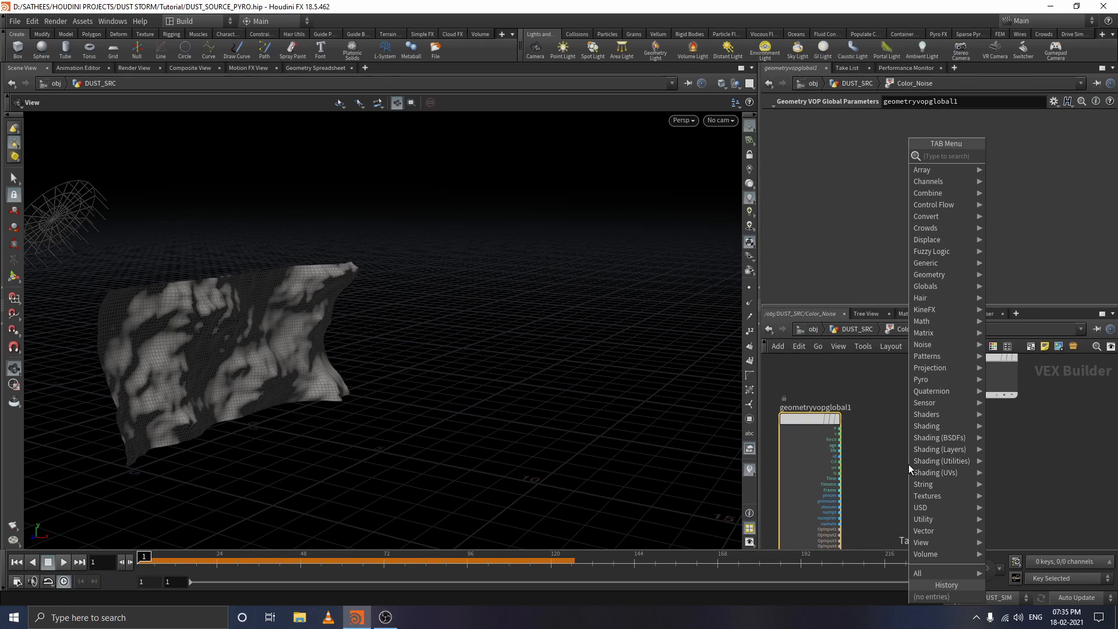
pyautogui.write('n')
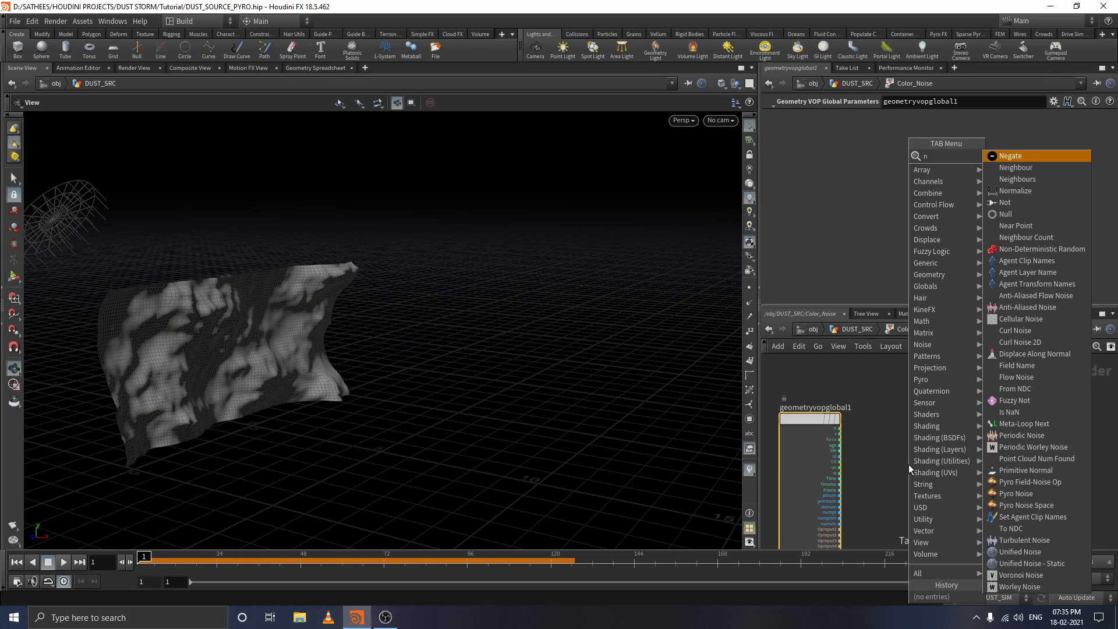
pyautogui.press('BackSpace')
pyautogui.write('tur')
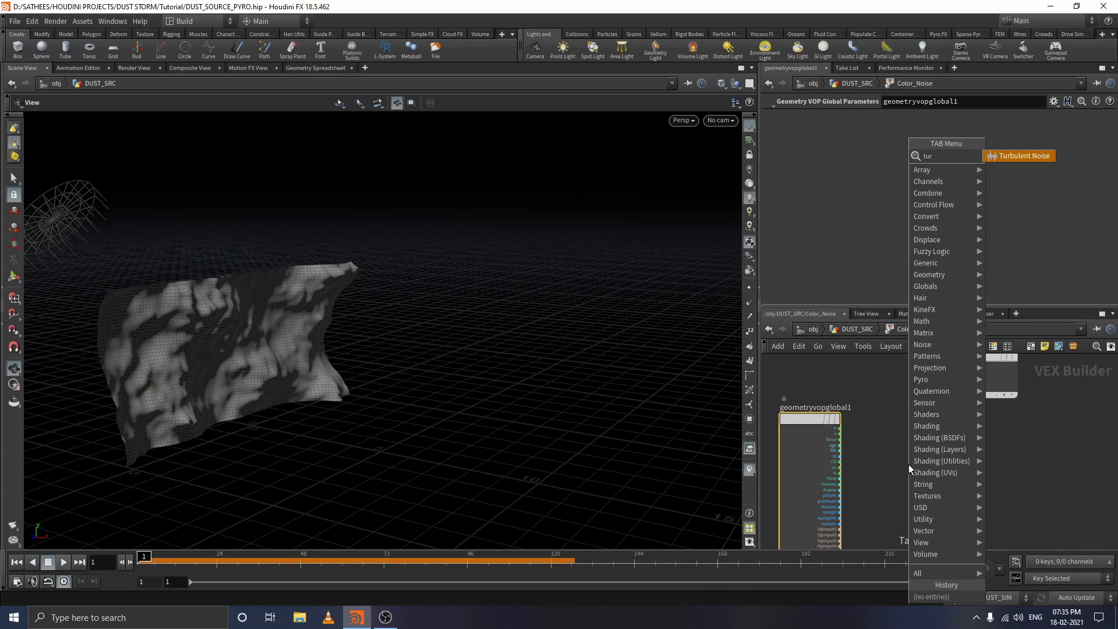
pyautogui.write('bulnois')
pyautogui.click(1014, 155)
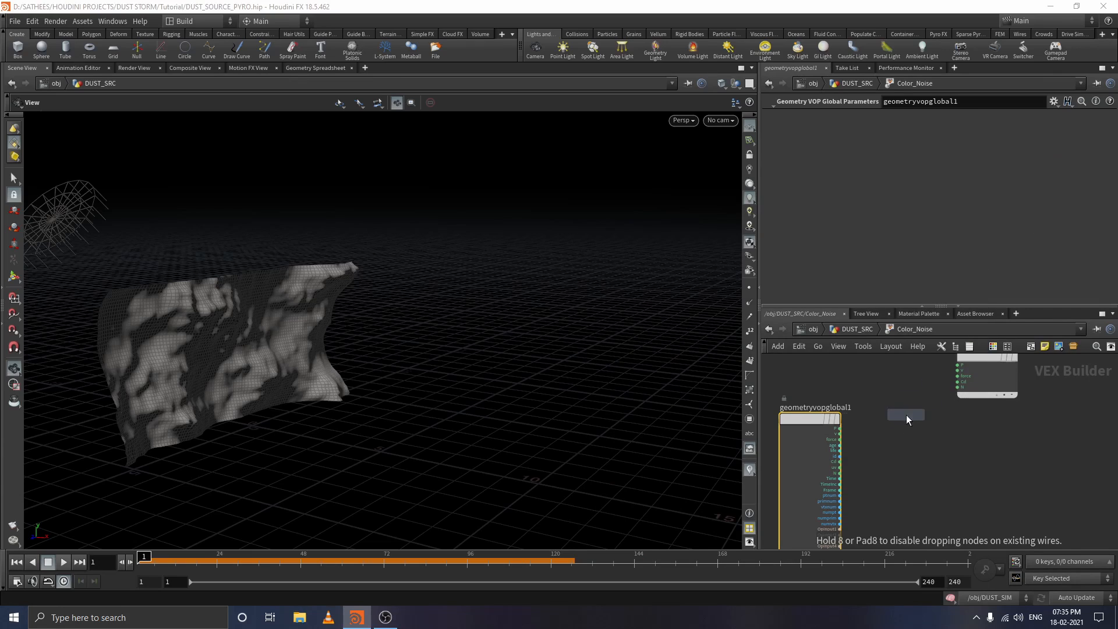
pyautogui.click(906, 414)
# - Wire the global P output into the turbulent noise's pos input and its noise output into Cd on the output node
pyautogui.click(839, 428)
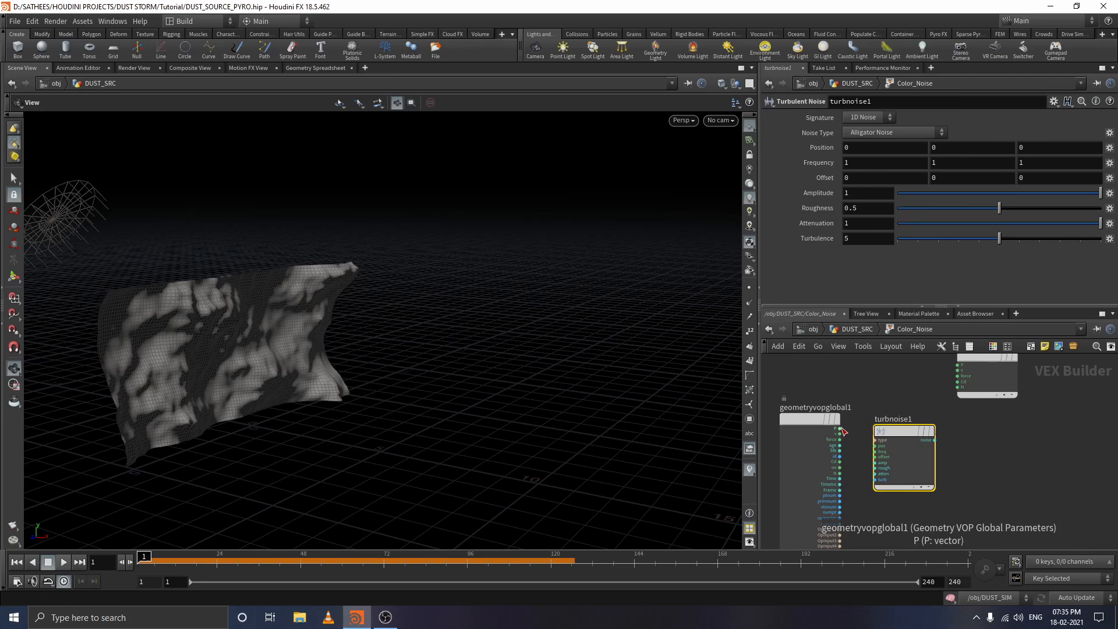
pyautogui.click(875, 445)
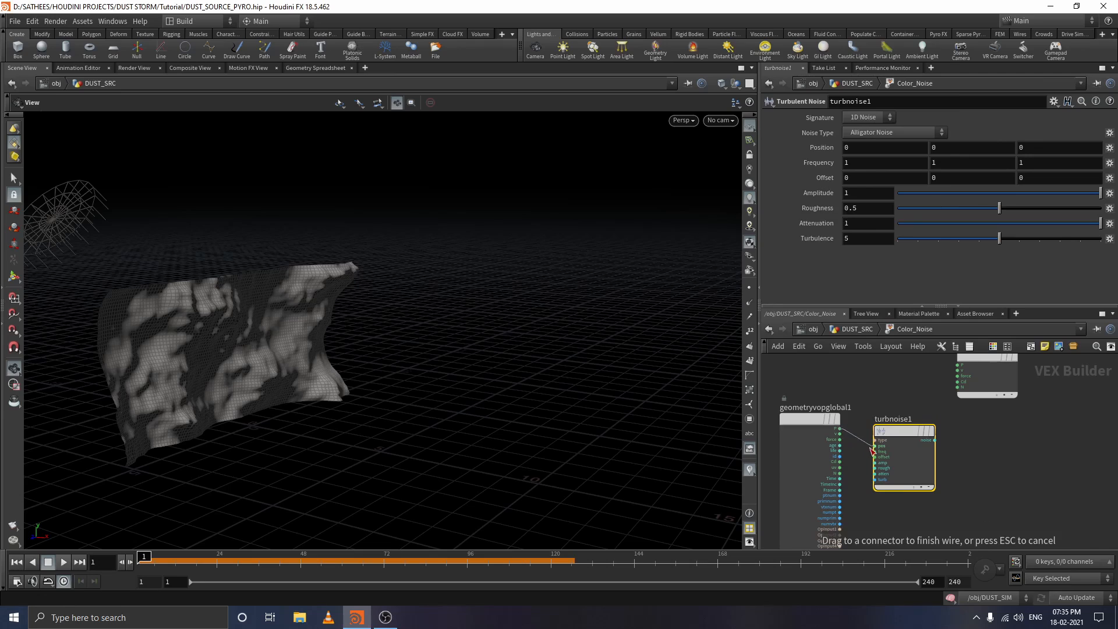
pyautogui.click(935, 440)
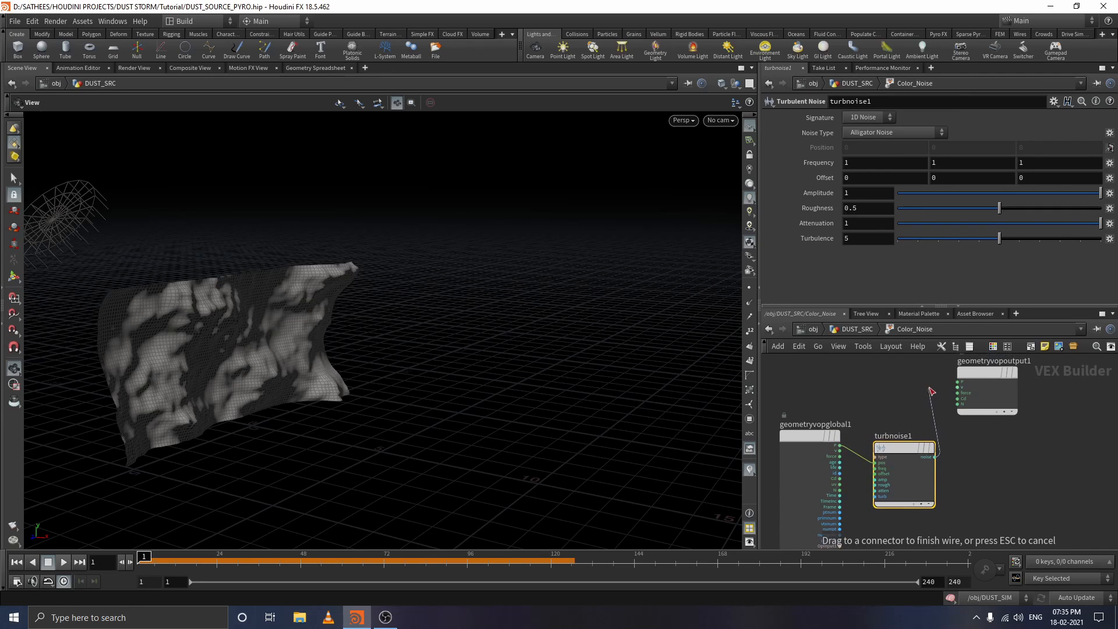
pyautogui.click(936, 402)
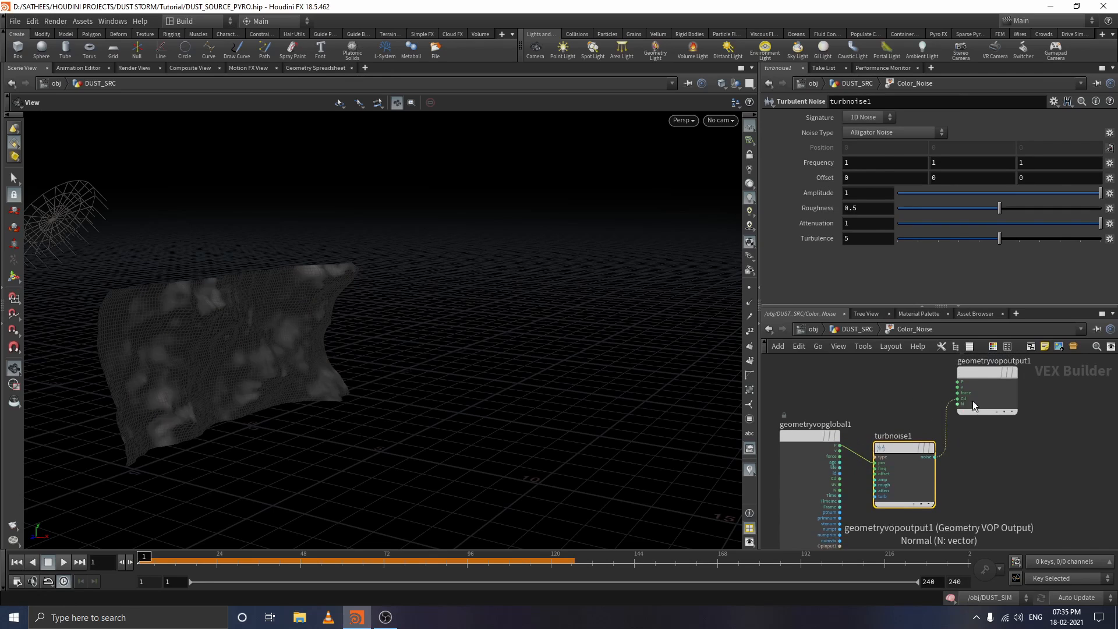
pyautogui.moveTo(981, 371); pyautogui.dragTo(1003, 404)
pyautogui.scroll(5, 1003, 399)
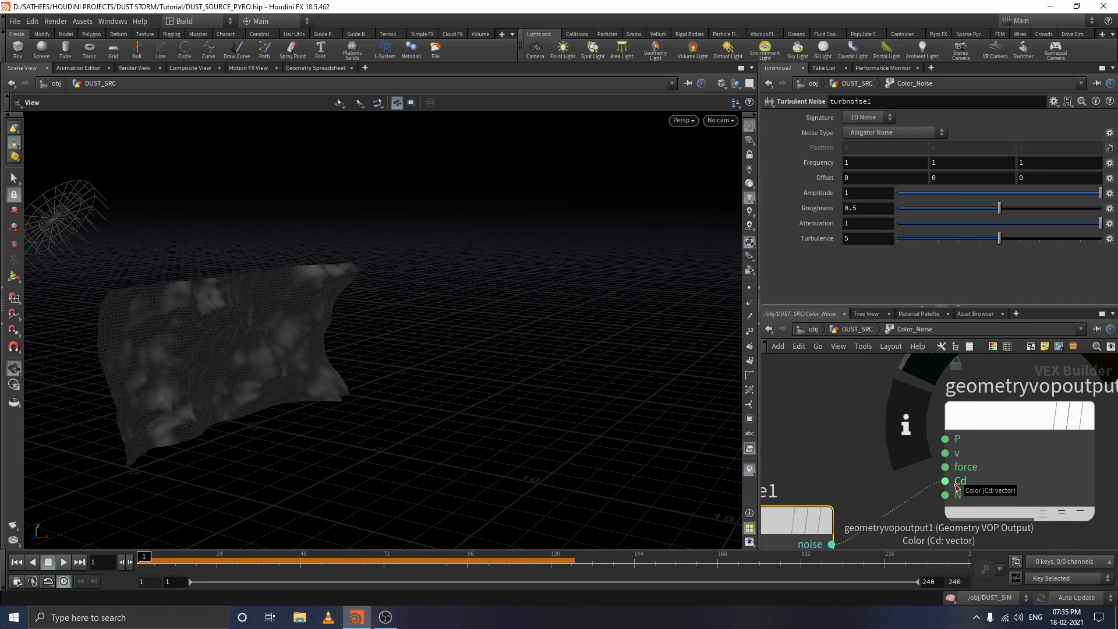
pyautogui.scroll(-3, 887, 493)
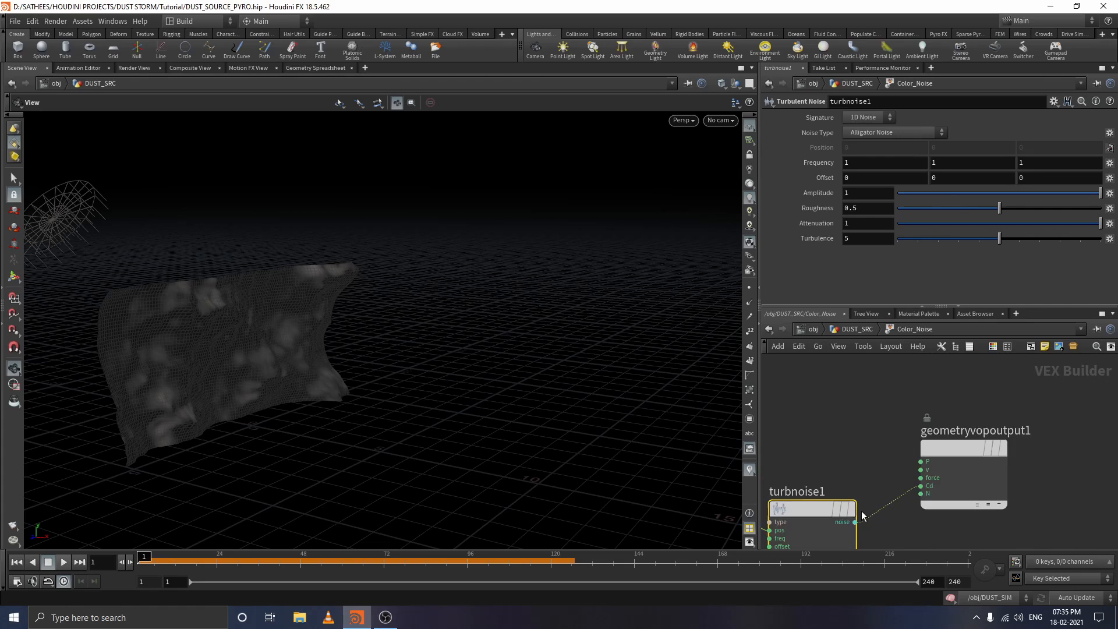
# - Set the turbulent noise's type to Sparse Convolution Noise
pyautogui.moveTo(855, 473); pyautogui.dragTo(933, 386, button='middle')
pyautogui.moveTo(839, 442); pyautogui.dragTo(888, 431)
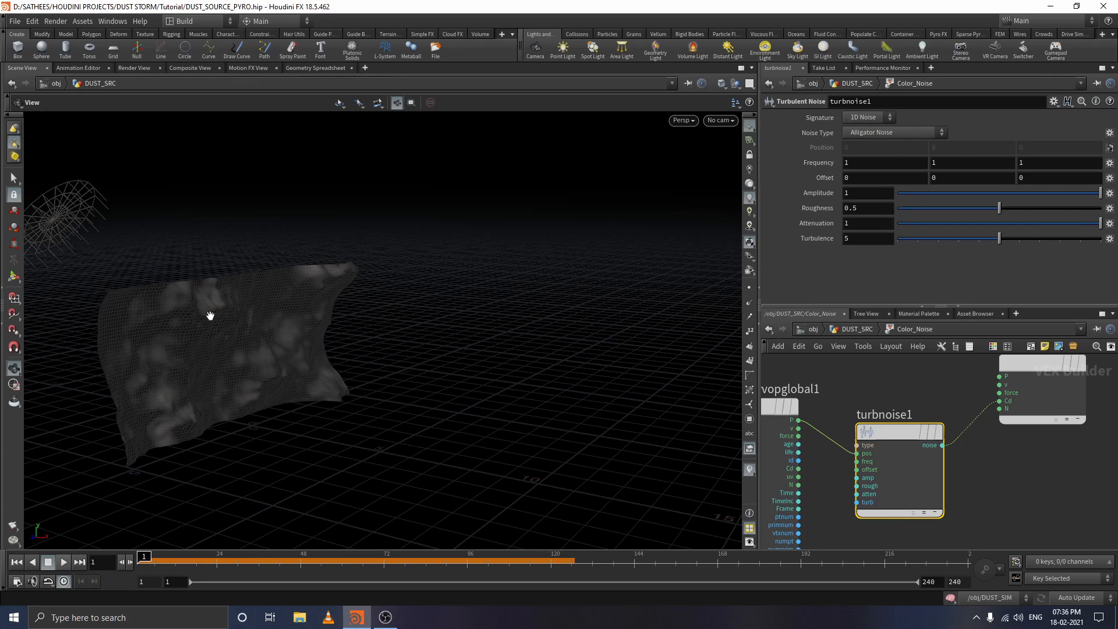
pyautogui.click(863, 128)
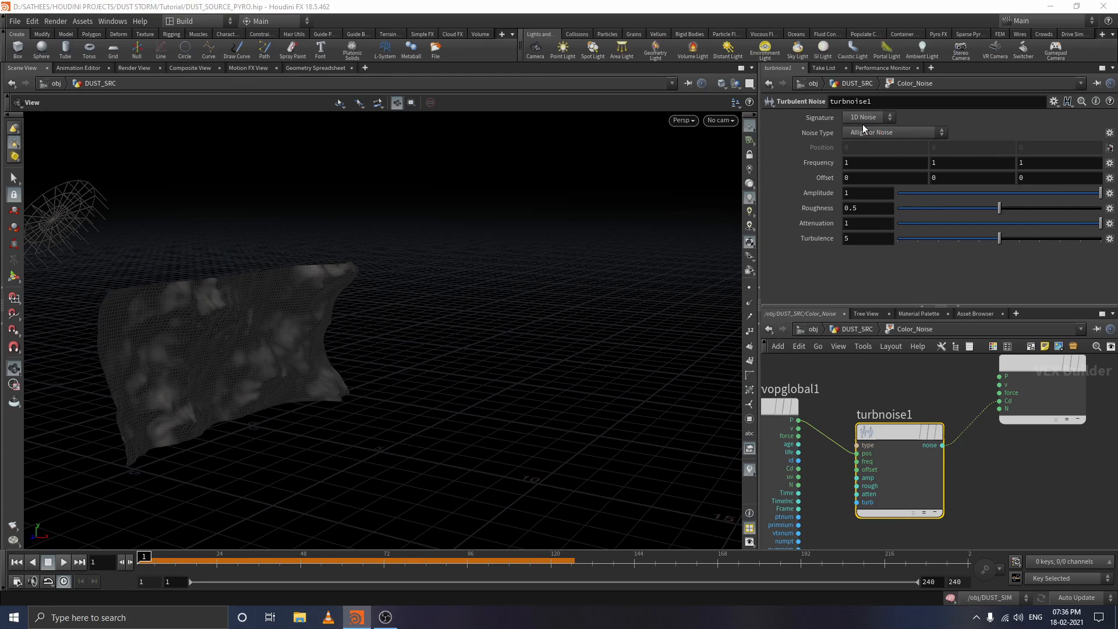
pyautogui.click(861, 134)
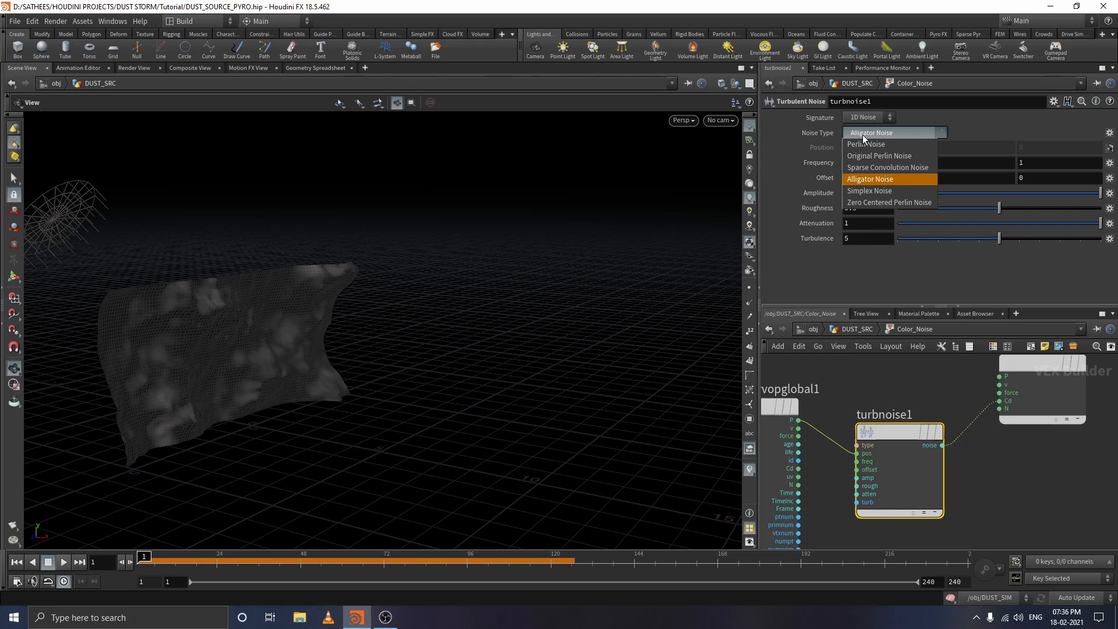
pyautogui.click(874, 169)
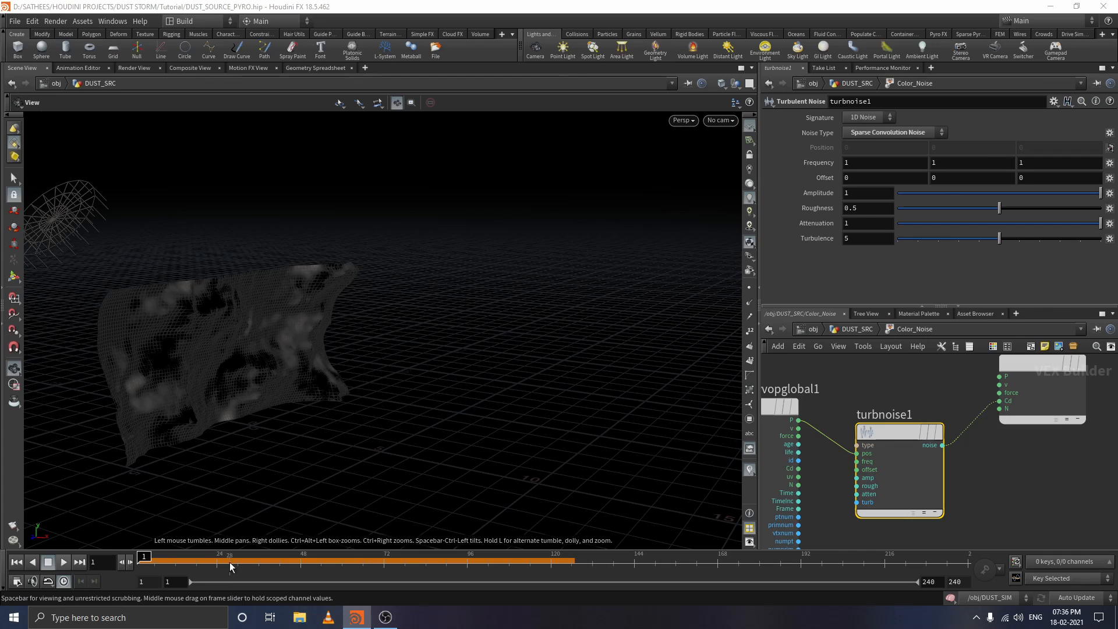
# - Disable viewport lighting and scrub the animation to frame 52 to check how the color noise moves over the source
pyautogui.click(152, 556)
pyautogui.moveTo(168, 553); pyautogui.dragTo(294, 553)
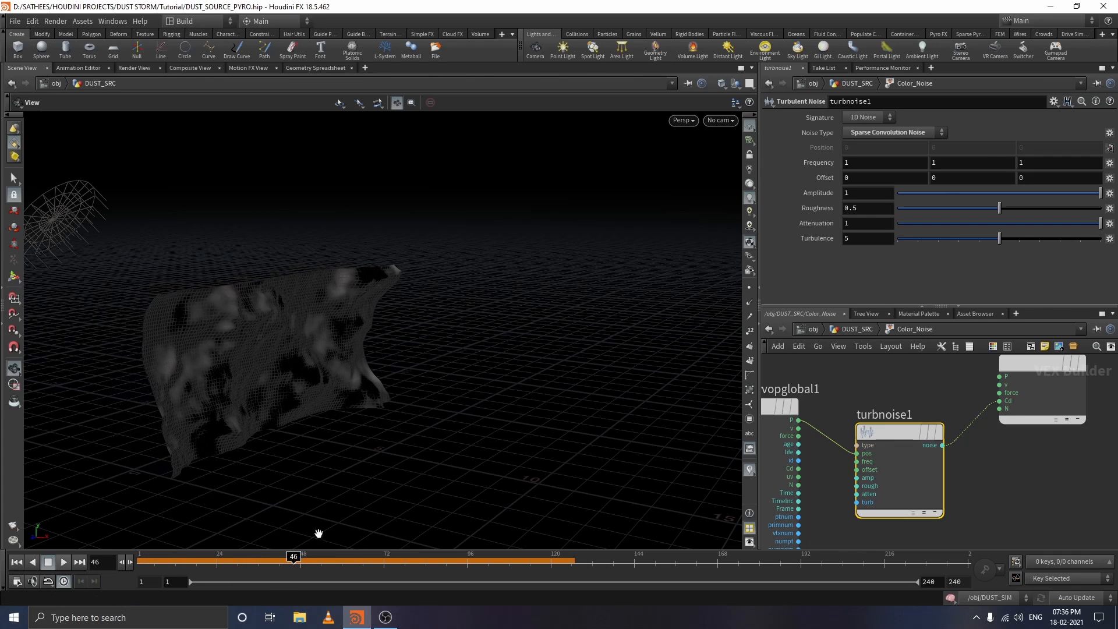
pyautogui.click(750, 184)
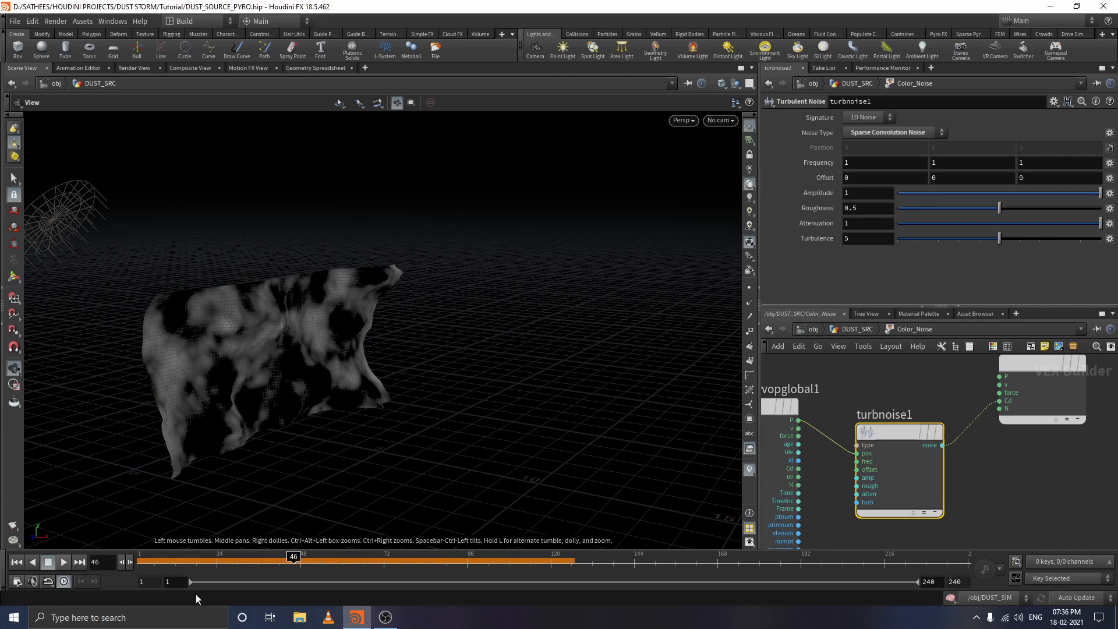
pyautogui.moveTo(158, 561)
pyautogui.mouseDown()
pyautogui.moveTo(429, 562)
pyautogui.moveTo(212, 563)
pyautogui.moveTo(179, 589)
pyautogui.mouseUp()
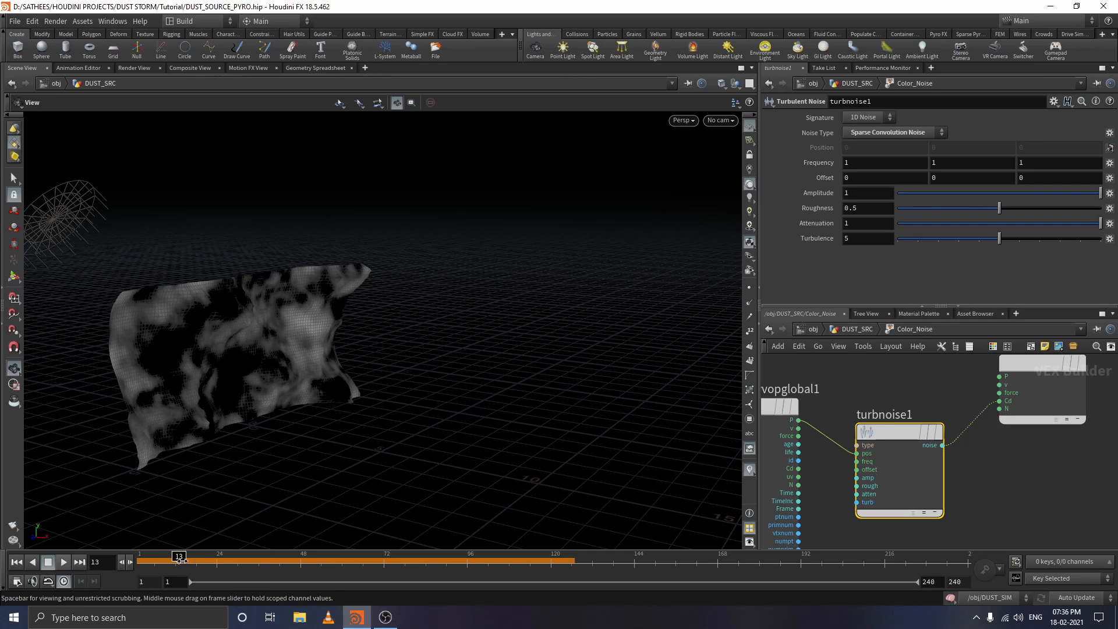
pyautogui.moveTo(237, 560); pyautogui.dragTo(314, 560)
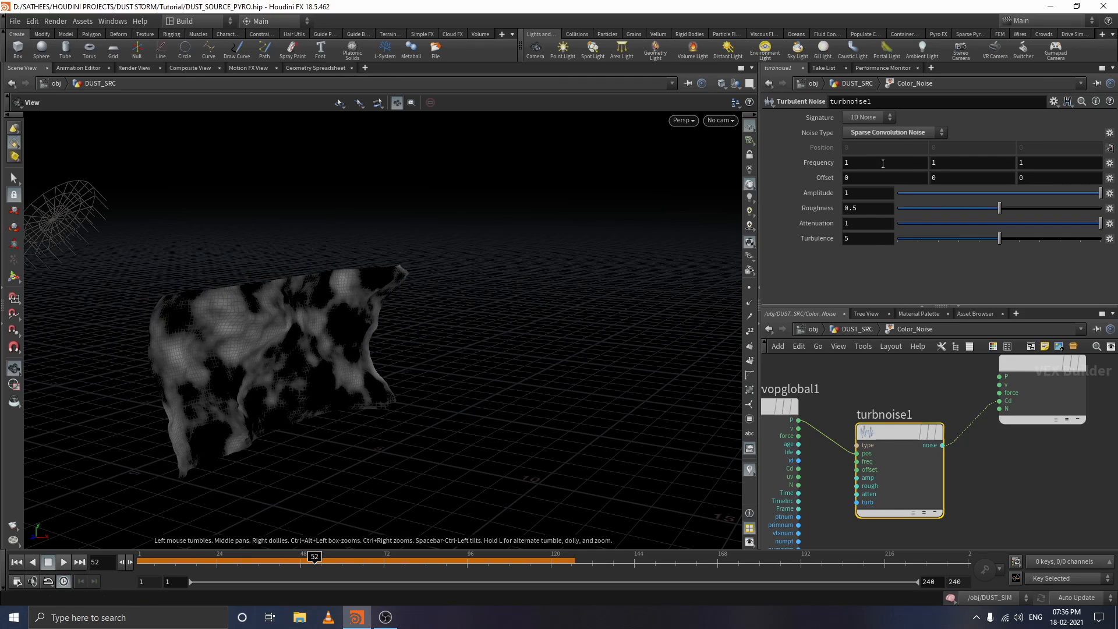
# - Set the turbulent noise's frequency to 0.5 on all three axes
pyautogui.moveTo(882, 163)
pyautogui.mouseDown(button='middle')
pyautogui.moveTo(890, 175)
pyautogui.moveTo(874, 162)
pyautogui.mouseUp(button='middle')
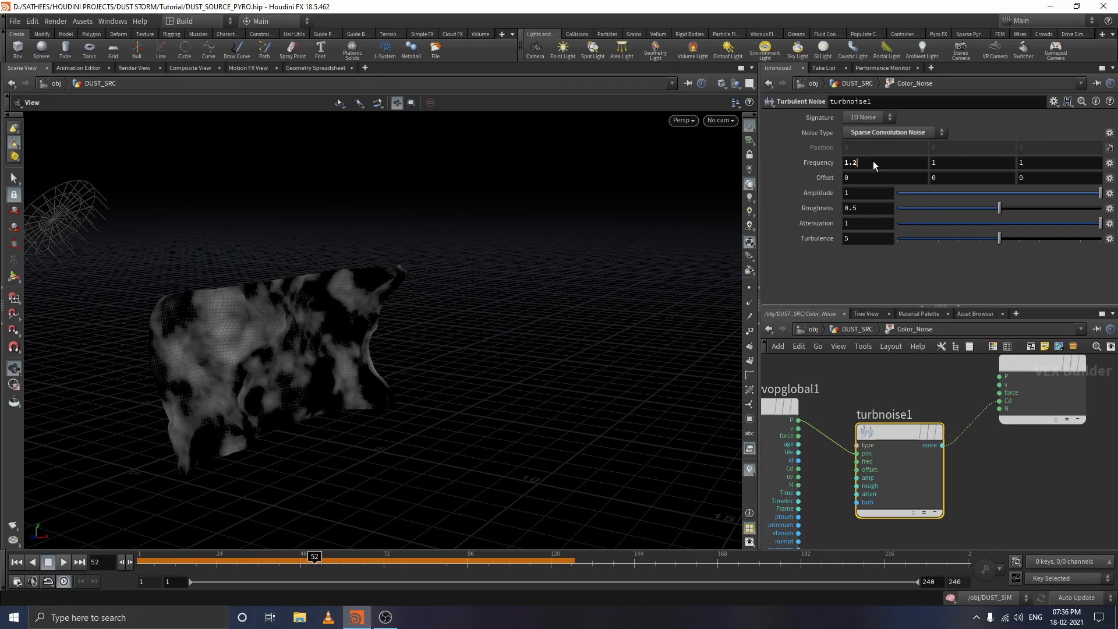
pyautogui.click(878, 161)
pyautogui.write('0.5')
pyautogui.press('Return')
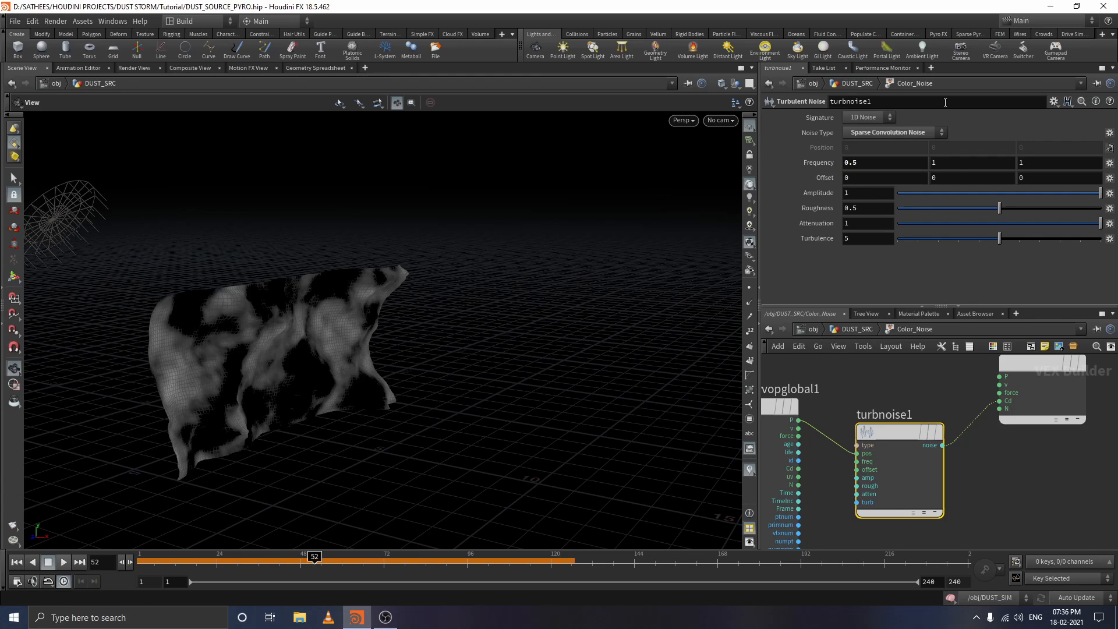
pyautogui.click(954, 163)
pyautogui.write('0.5')
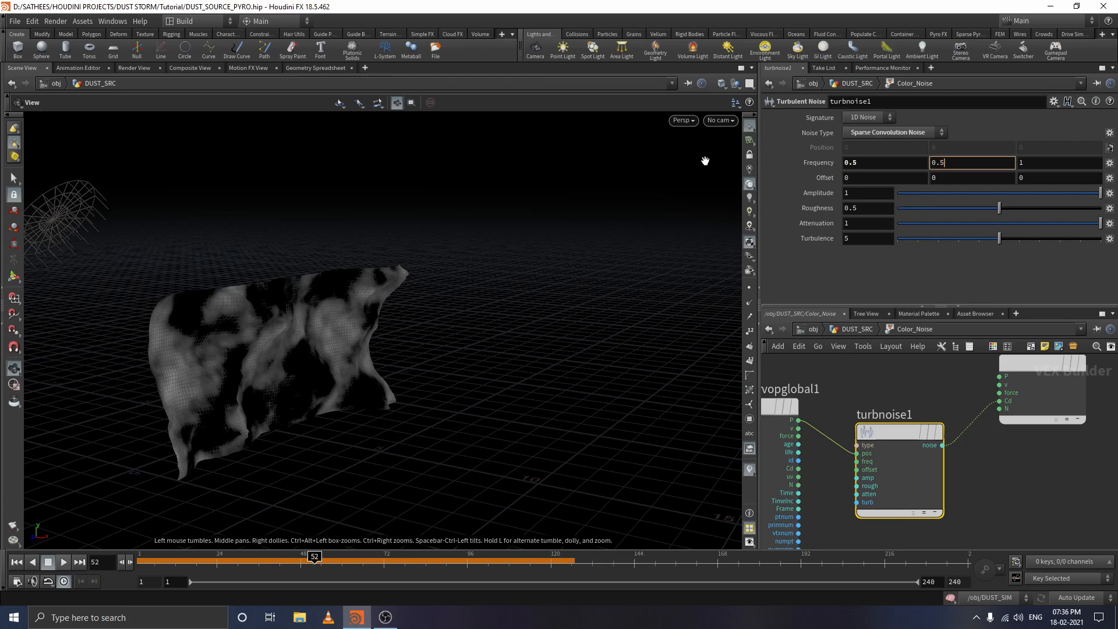
pyautogui.press('Return')
pyautogui.click(1061, 165)
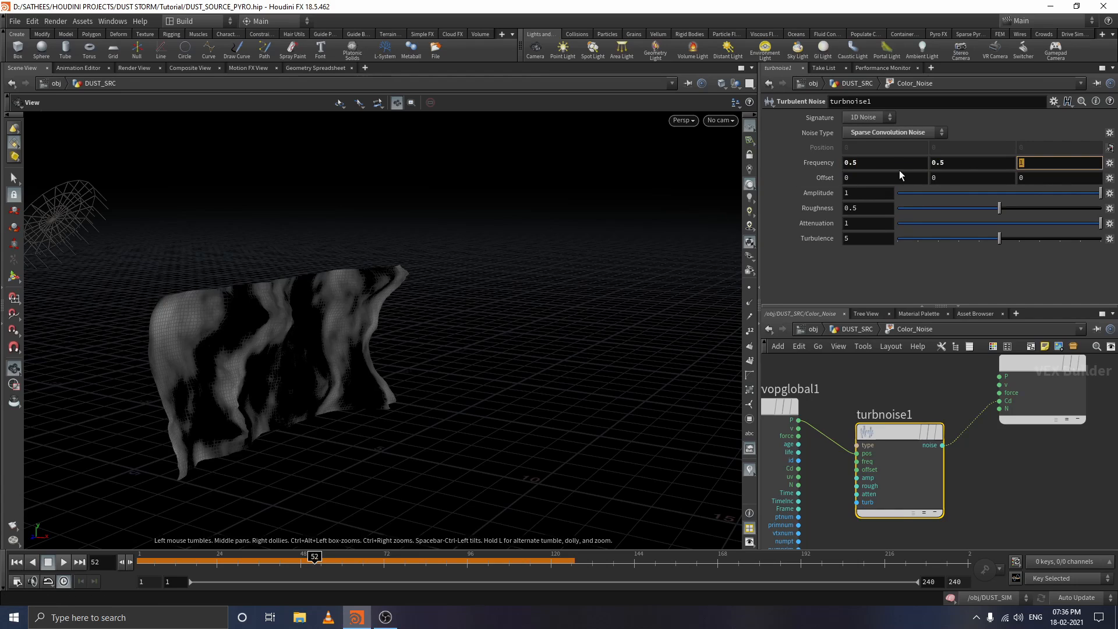
pyautogui.write('0.5')
pyautogui.press('Return')
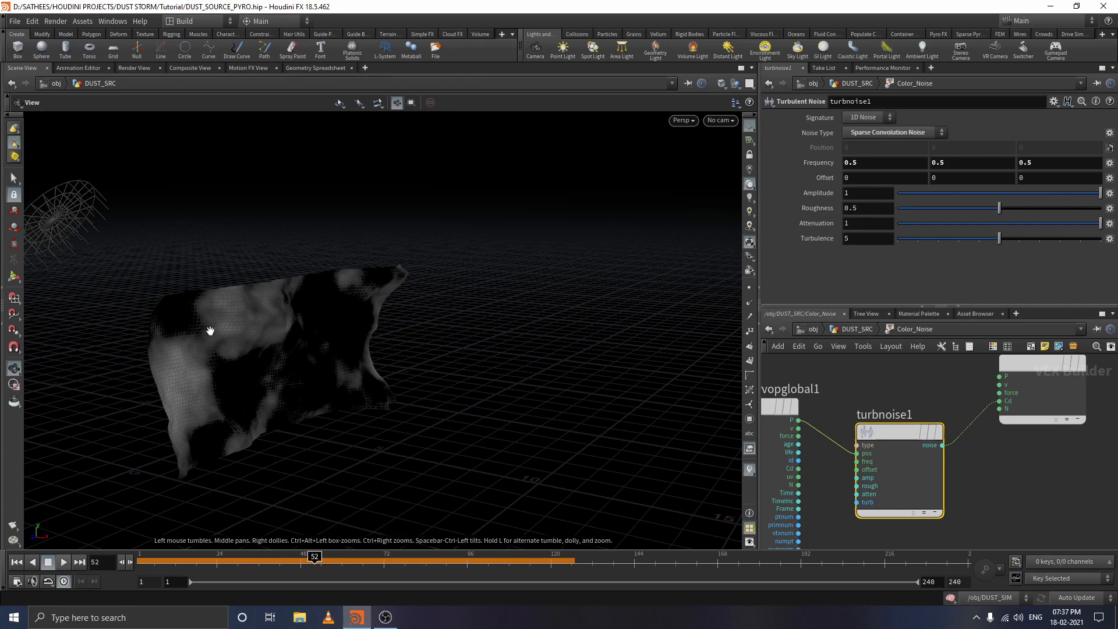
# - Set the turbulent noise's roughness to 0.35 and turbulence to 4, checking the pattern over the timeline and stopping at frame 14
pyautogui.moveTo(174, 558); pyautogui.dragTo(210, 578)
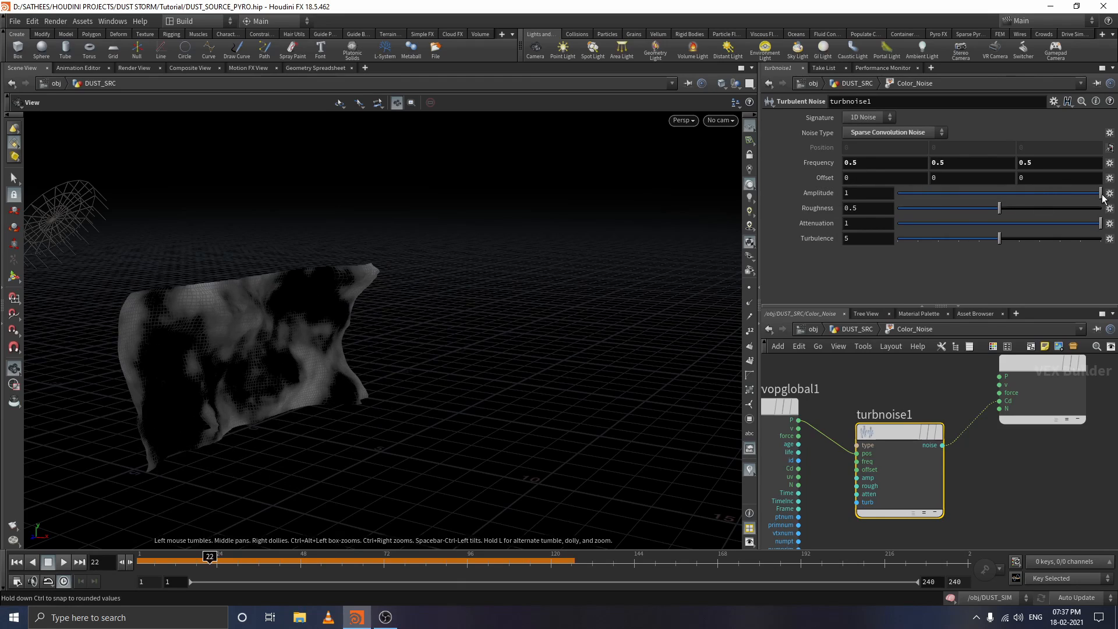
pyautogui.moveTo(1099, 198); pyautogui.dragTo(1112, 199)
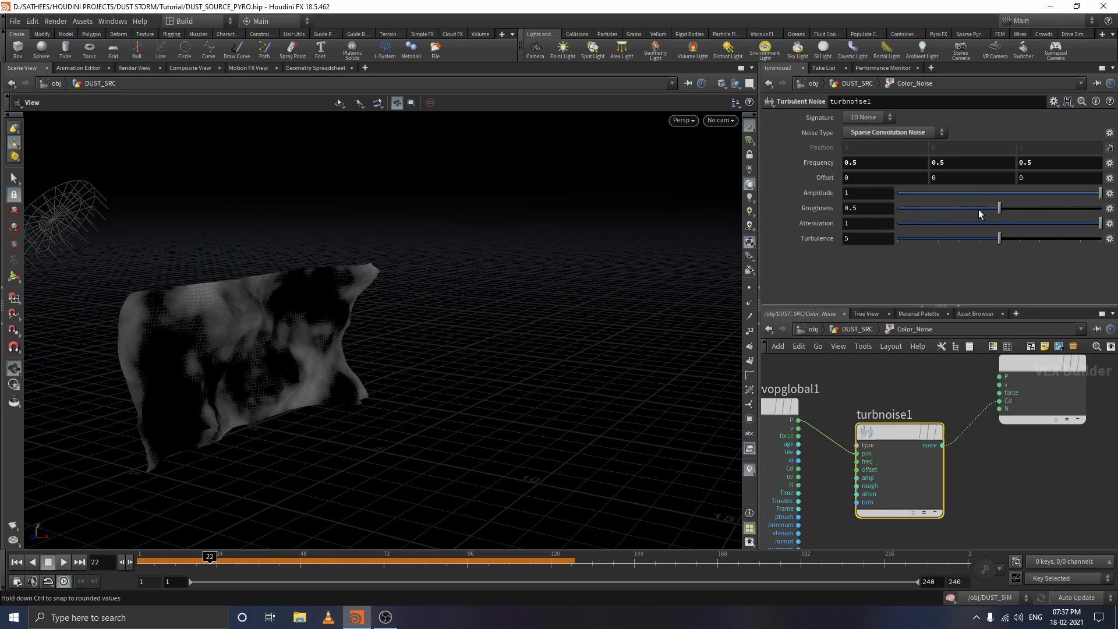
pyautogui.moveTo(1003, 209); pyautogui.dragTo(969, 218)
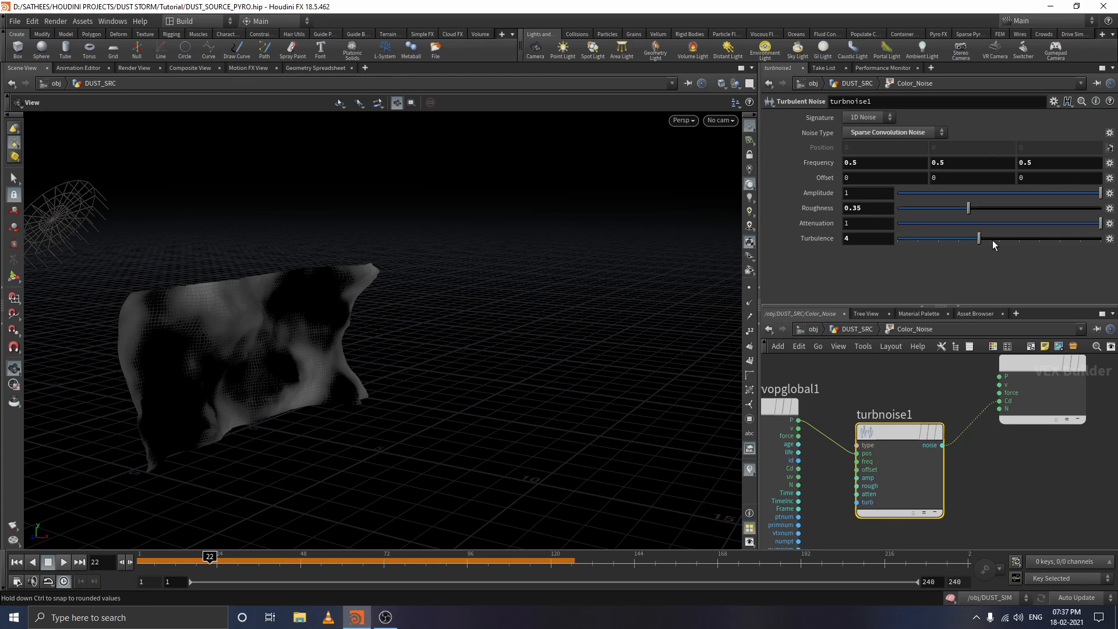
pyautogui.moveTo(217, 561); pyautogui.dragTo(442, 561)
pyautogui.moveTo(504, 562); pyautogui.dragTo(191, 593)
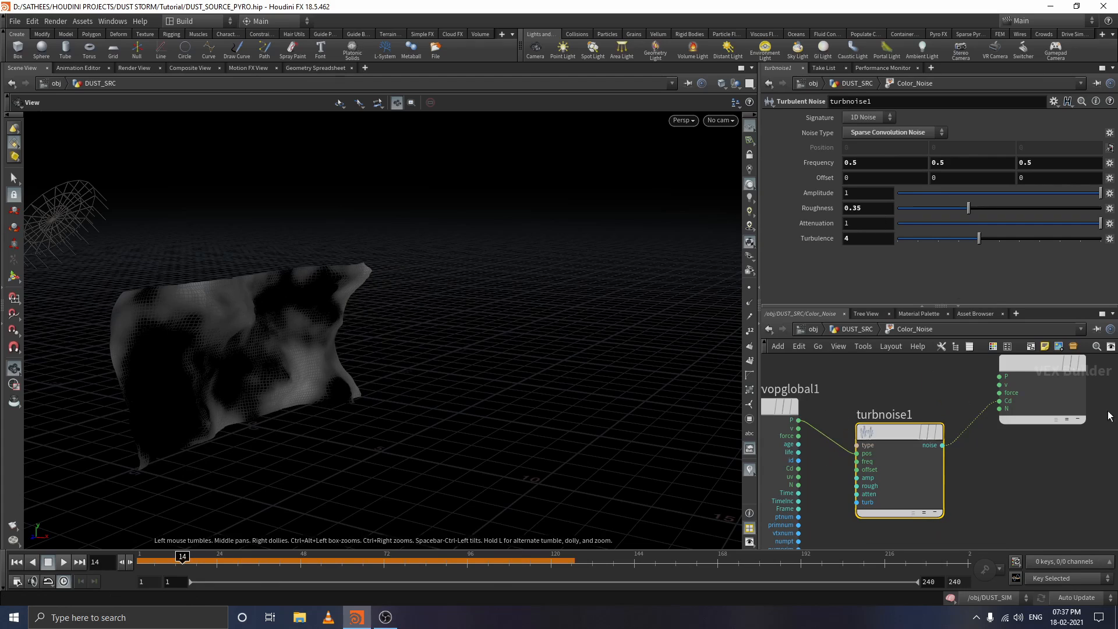
# - Create input parameters for the turbulent noise node so its settings are exposed on Color_Noise
pyautogui.moveTo(894, 432)
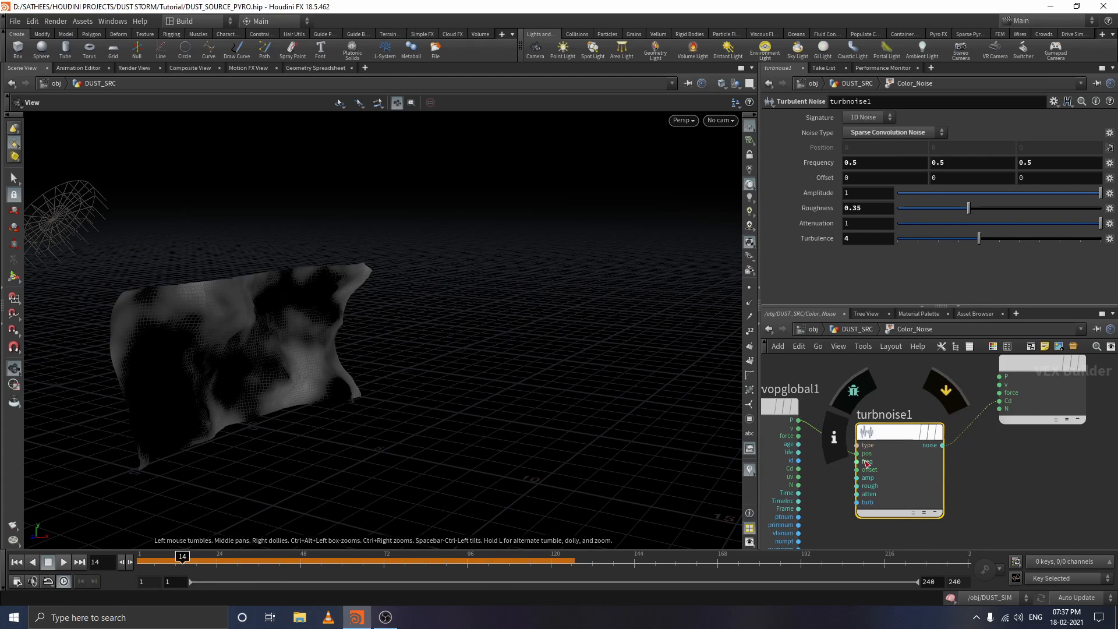
pyautogui.rightClick(898, 430)
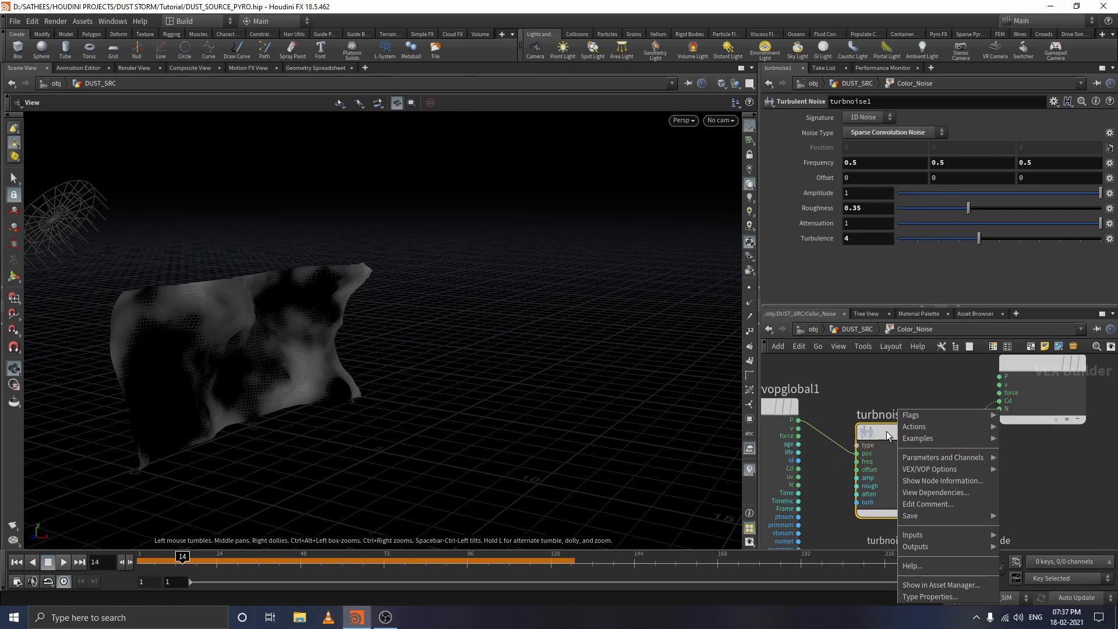
pyautogui.moveTo(921, 473)
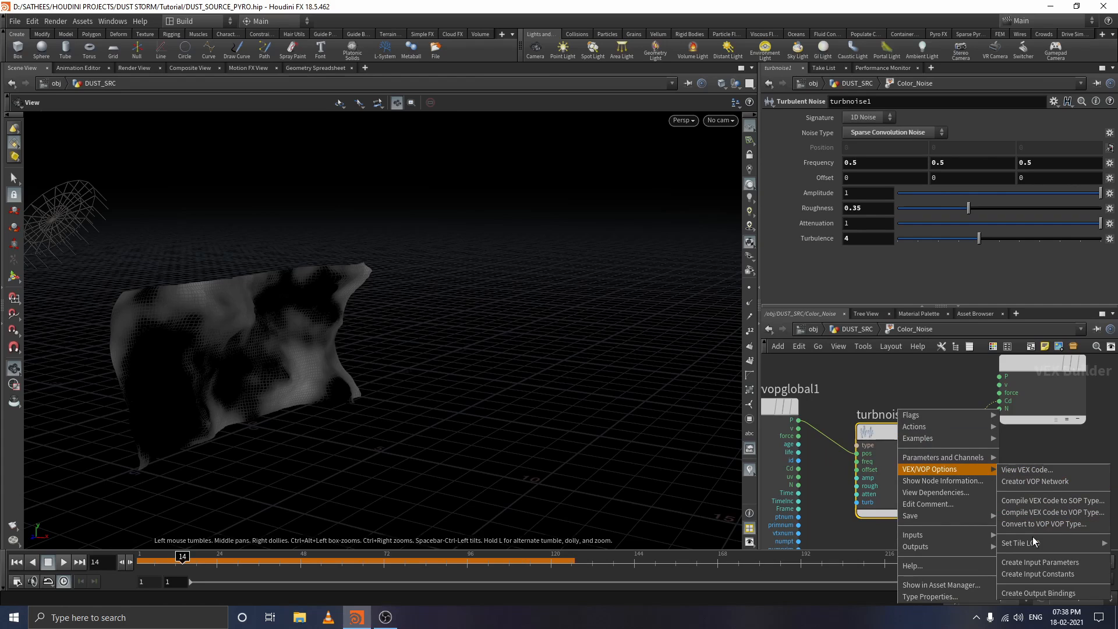
pyautogui.click(1039, 563)
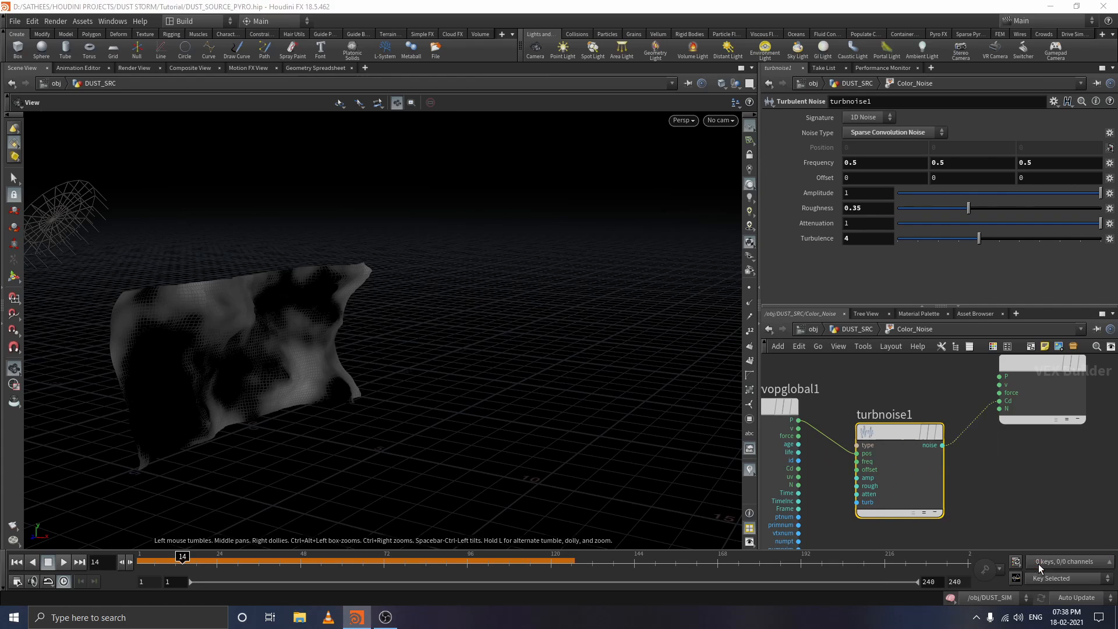
# - Return to the DUST_SRC network and examine the exposed noise parameters of the Color_Noise node
pyautogui.click(859, 328)
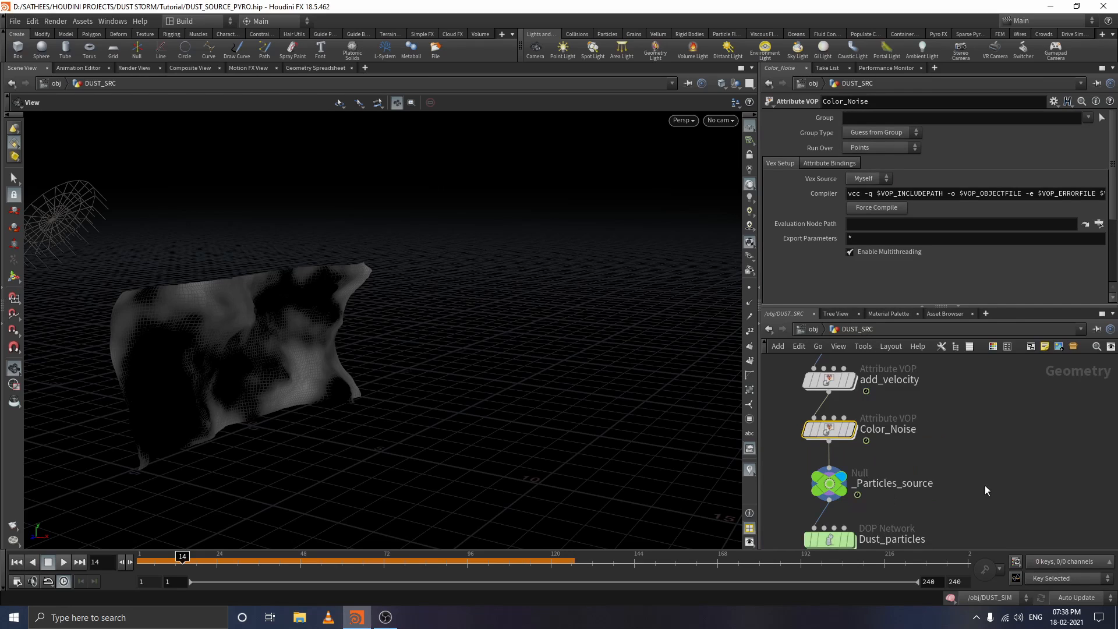
pyautogui.scroll(-2, 933, 227)
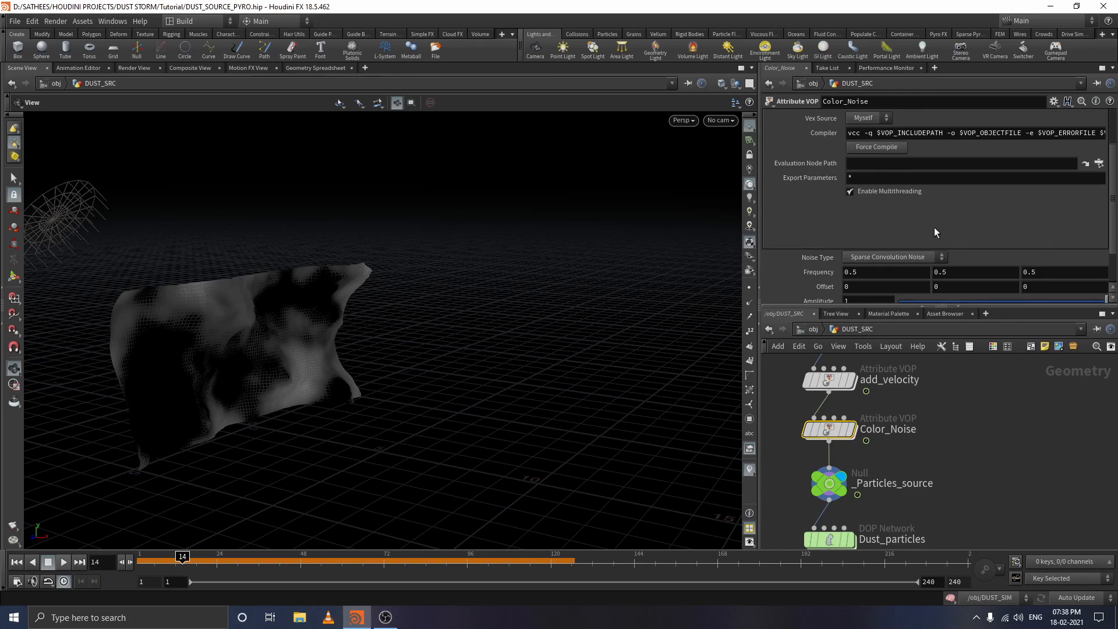
pyautogui.scroll(-2, 933, 227)
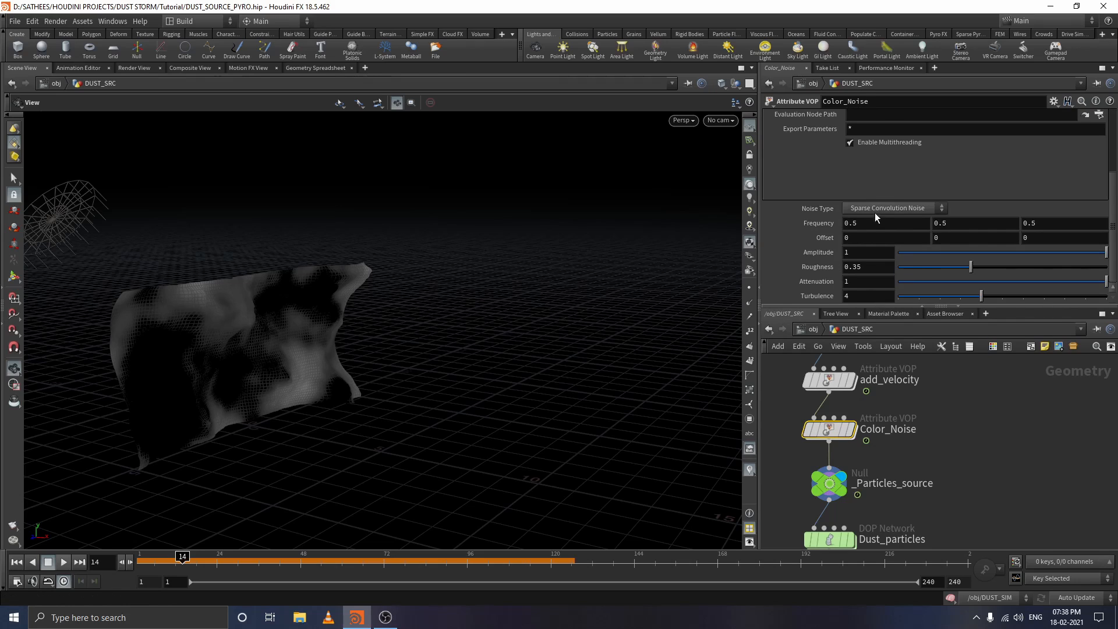
pyautogui.scroll(2, 874, 215)
pyautogui.scroll(3, 922, 191)
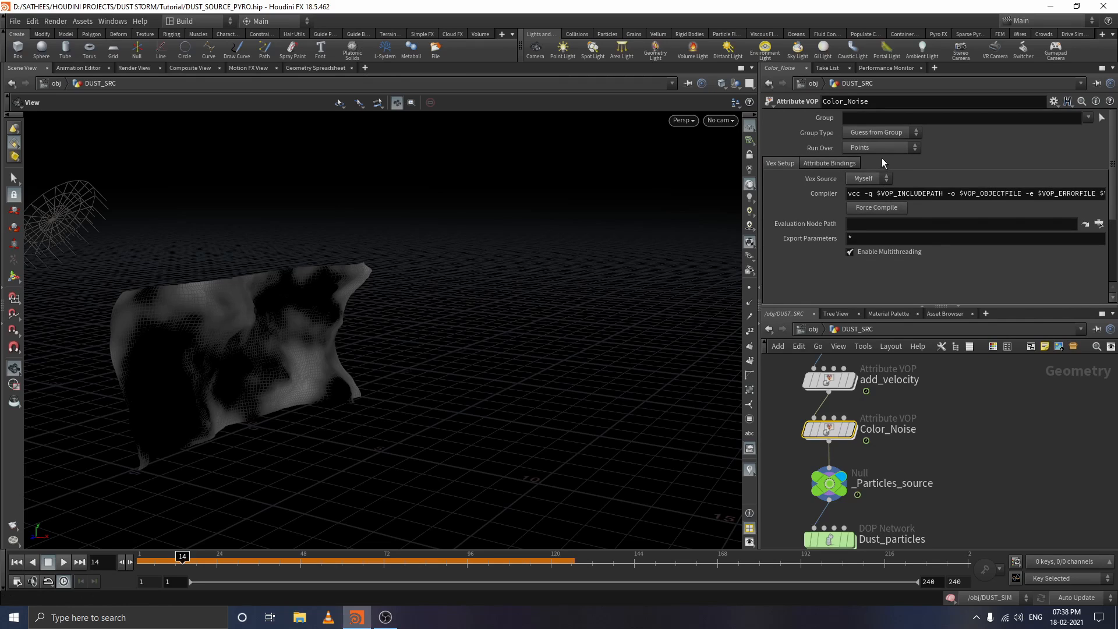
# - Set the Color_Noise node's Group Type to Points
pyautogui.click(875, 149)
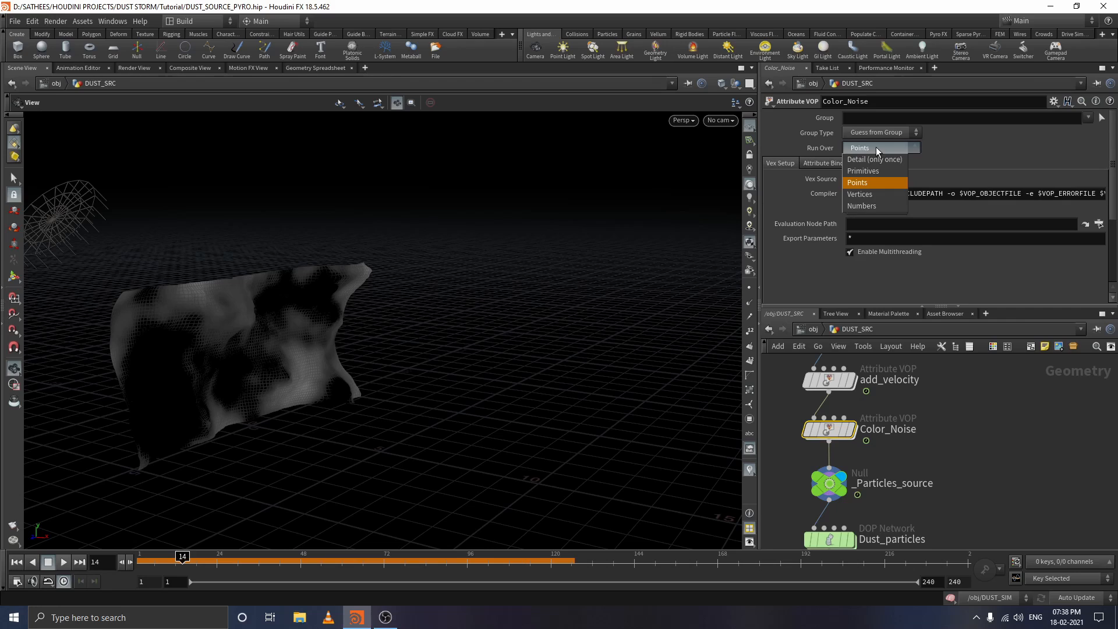
pyautogui.click(878, 145)
pyautogui.click(884, 132)
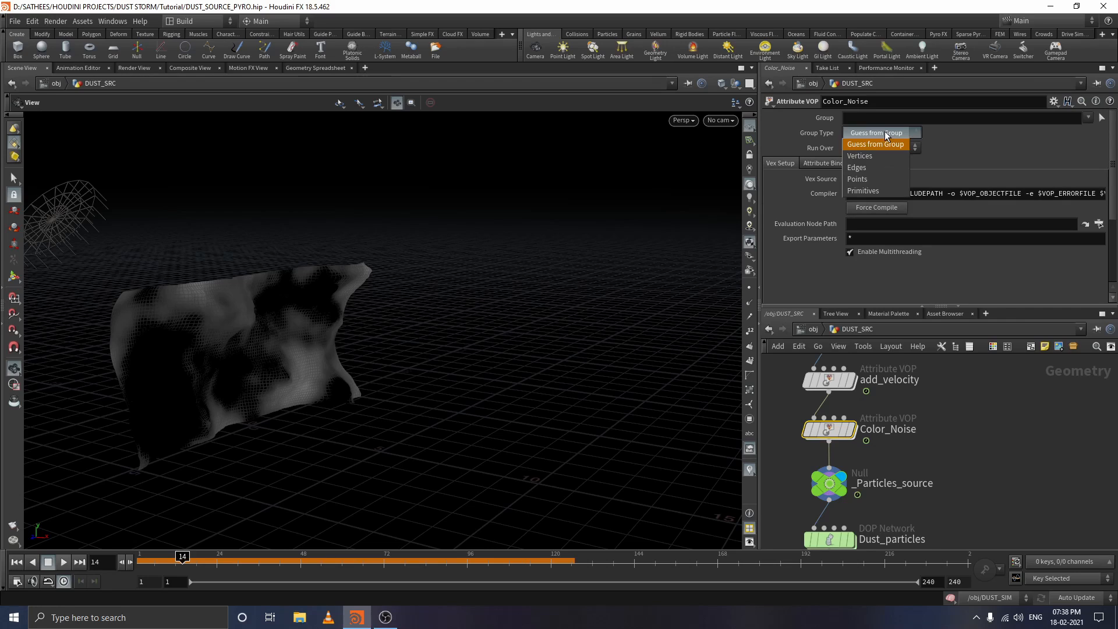
pyautogui.click(877, 180)
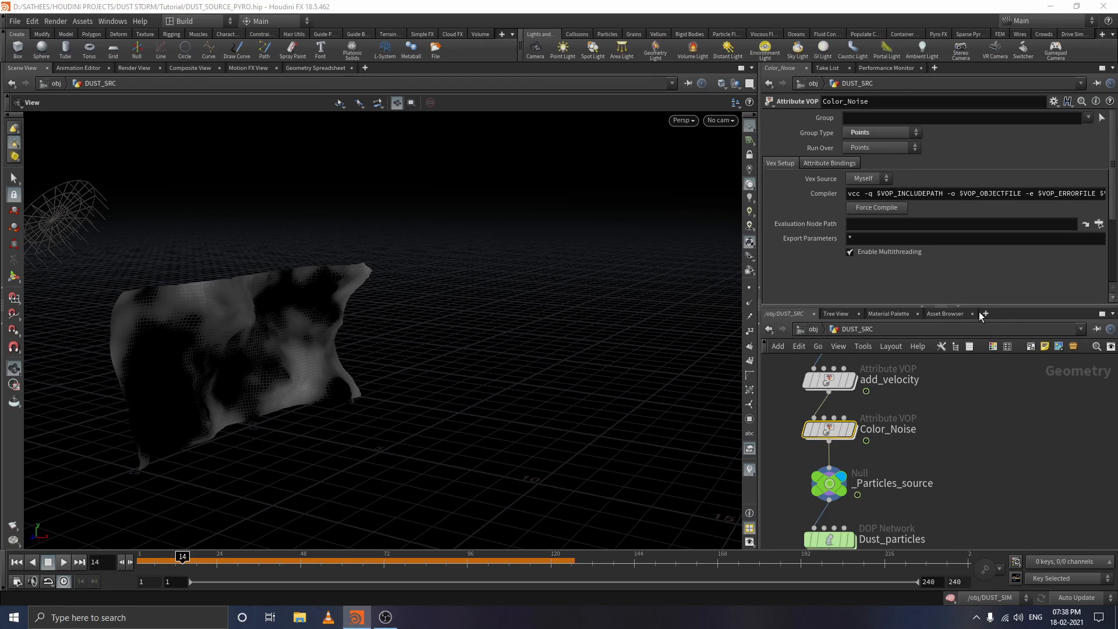
# - Move the _Particles_source and Dust_particles nodes down and Color_Noise slightly up to open a gap between them
pyautogui.moveTo(977, 448); pyautogui.dragTo(966, 413, button='middle')
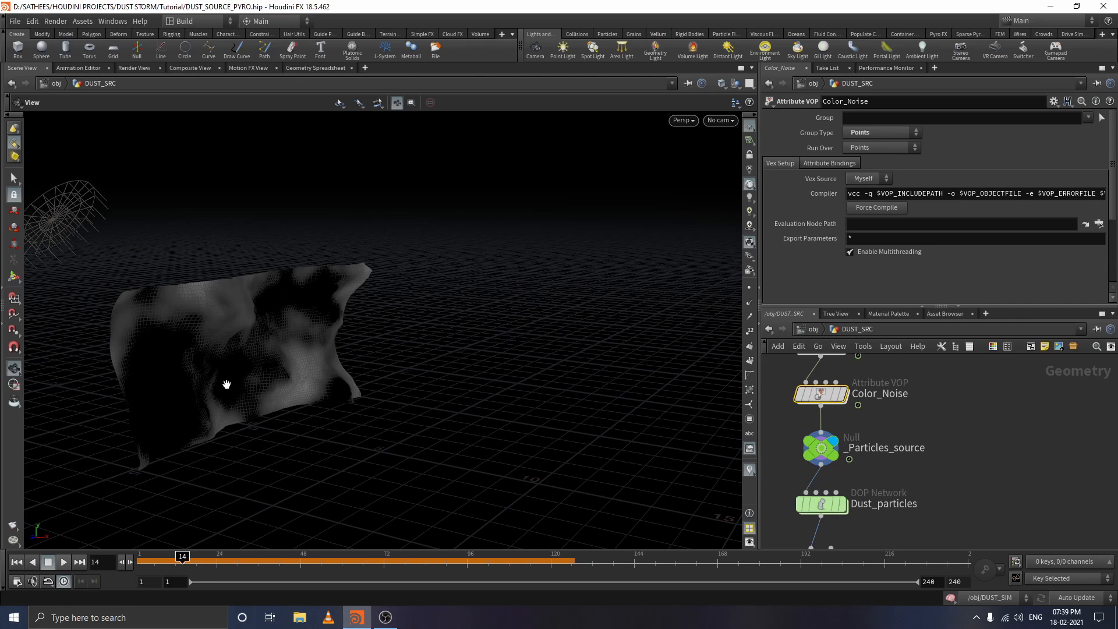
pyautogui.moveTo(952, 448)
pyautogui.mouseDown(button='middle')
pyautogui.moveTo(972, 385)
pyautogui.moveTo(926, 416)
pyautogui.moveTo(954, 492)
pyautogui.mouseUp(button='middle')
pyautogui.moveTo(960, 449); pyautogui.dragTo(976, 489, button='middle')
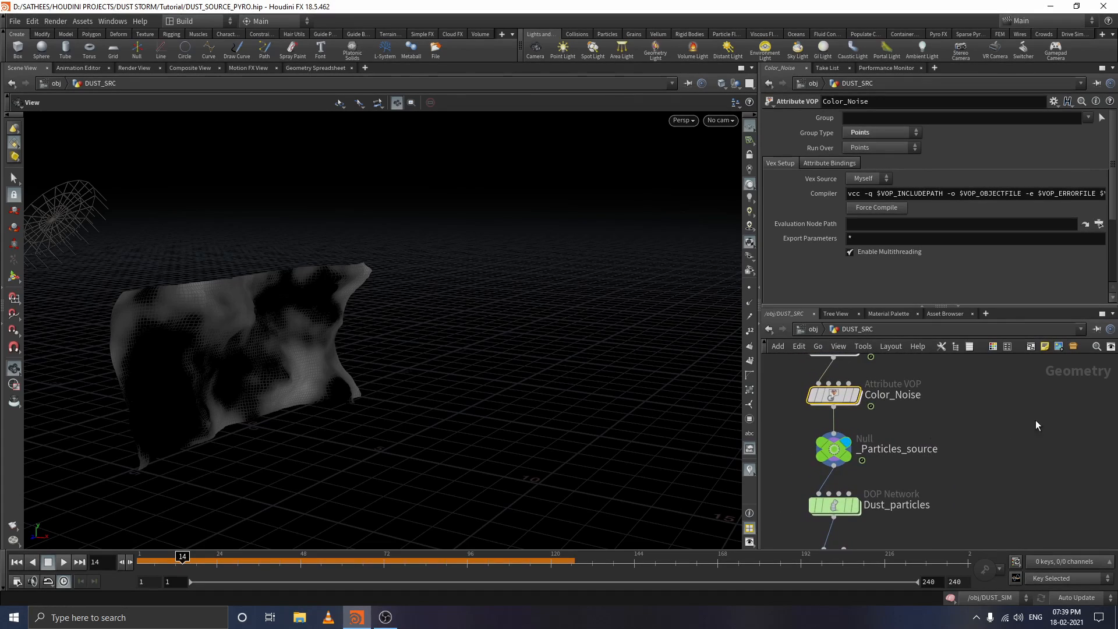
pyautogui.moveTo(1035, 420)
pyautogui.mouseDown(button='middle')
pyautogui.moveTo(1042, 449)
pyautogui.moveTo(1045, 338)
pyautogui.mouseUp(button='middle')
pyautogui.moveTo(804, 377)
pyautogui.mouseDown()
pyautogui.moveTo(906, 435)
pyautogui.moveTo(926, 478)
pyautogui.mouseUp()
pyautogui.moveTo(847, 434); pyautogui.dragTo(850, 452)
pyautogui.moveTo(1034, 391); pyautogui.dragTo(1041, 468, button='middle')
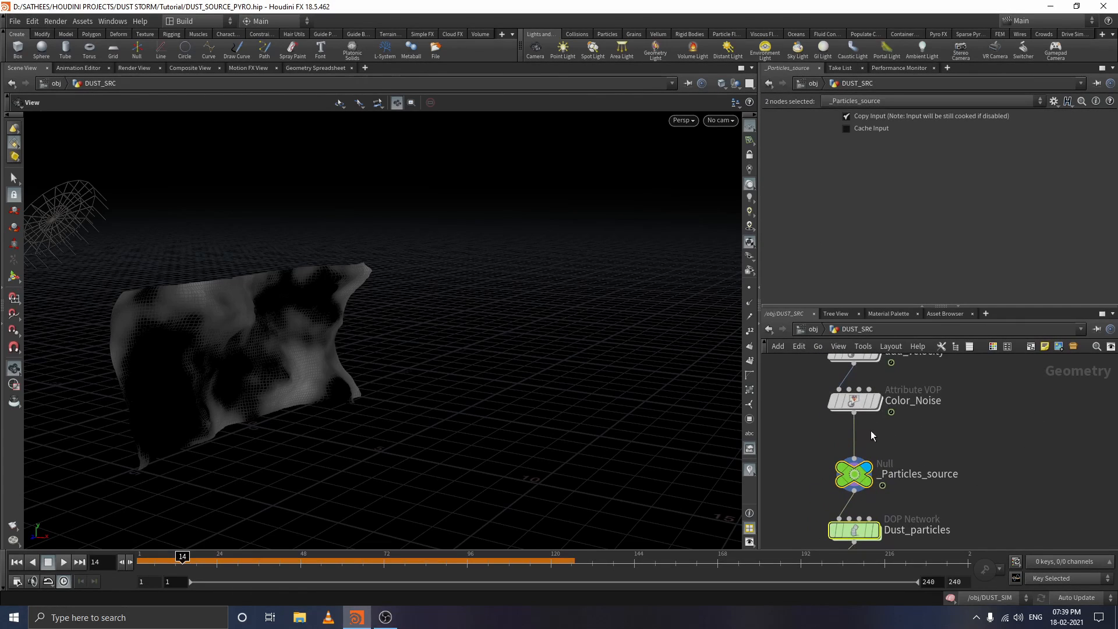
pyautogui.moveTo(861, 403); pyautogui.dragTo(858, 396)
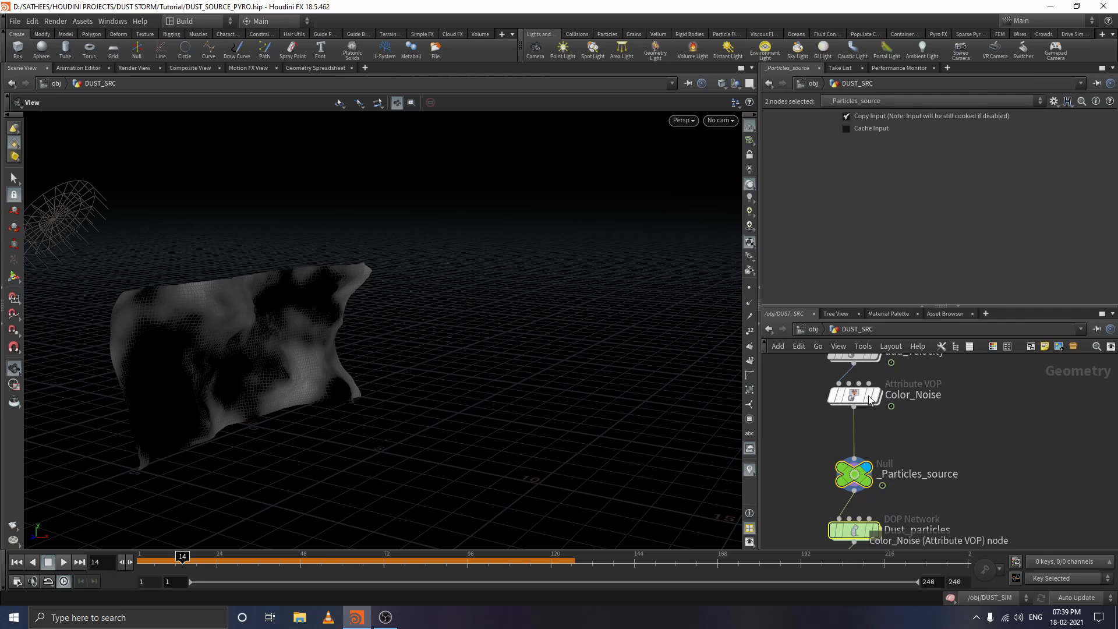
pyautogui.click(983, 425)
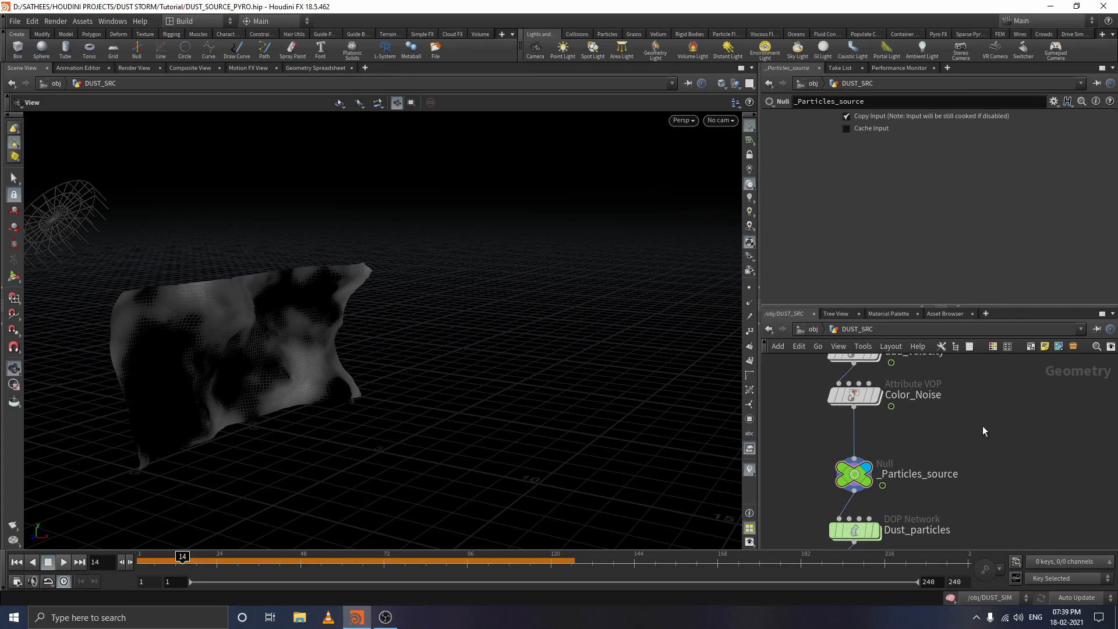
# - Add a Blast node on the wire between Color_Noise and _Particles_source
pyautogui.press('Tab')
pyautogui.write('blast')
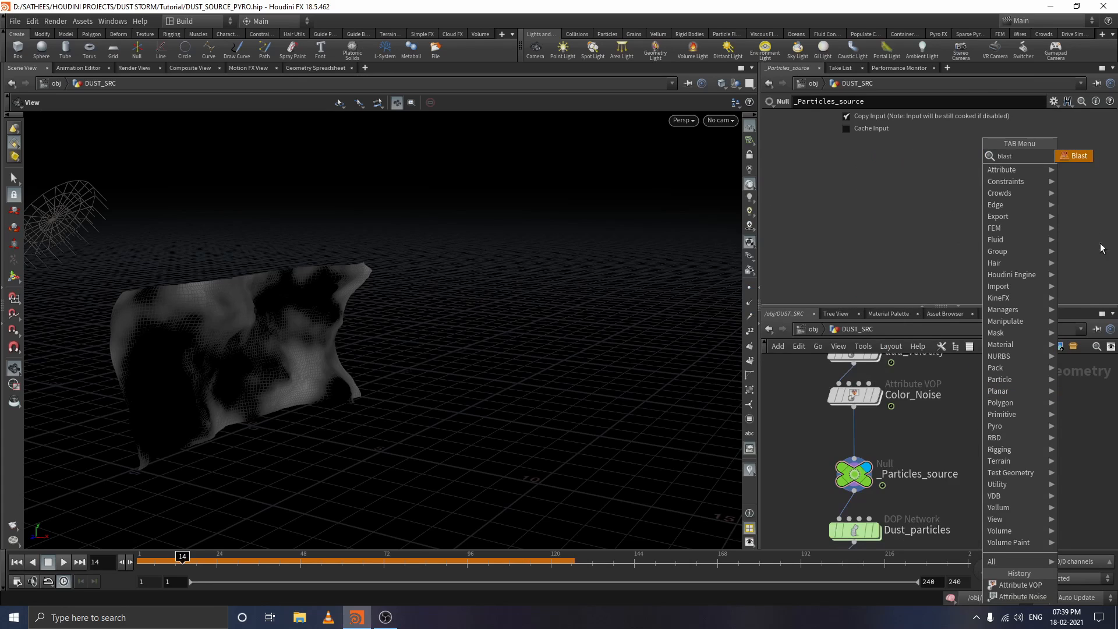
pyautogui.click(1071, 159)
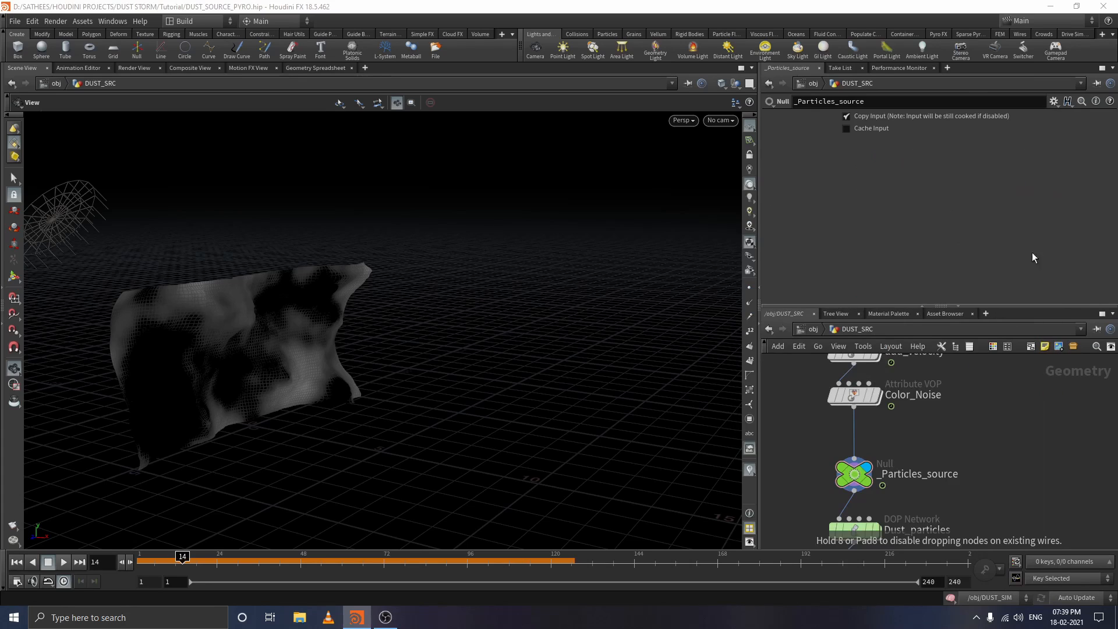
pyautogui.click(851, 432)
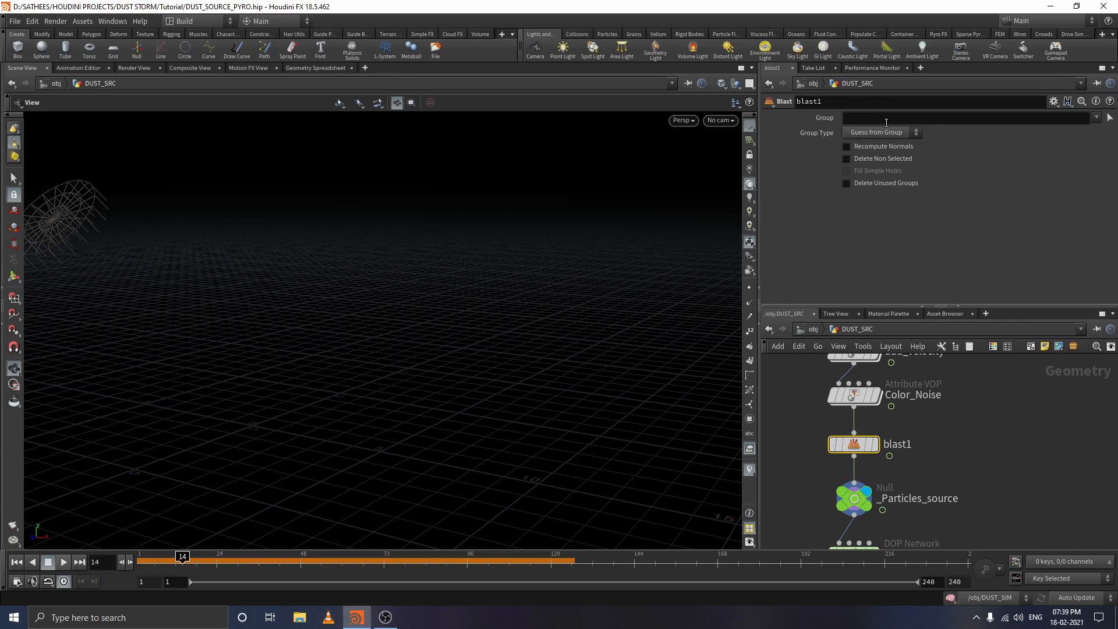
pyautogui.click(868, 119)
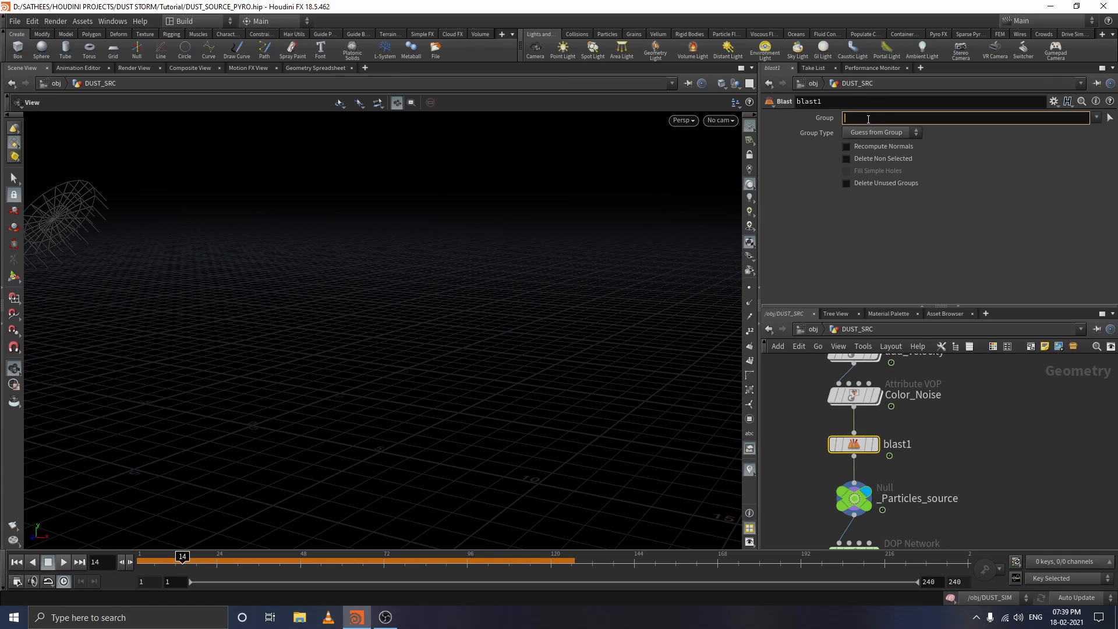
pyautogui.write('@')
pyautogui.write('c')
pyautogui.press('BackSpace')
pyautogui.write('Cd.x>0')
pyautogui.click(891, 219)
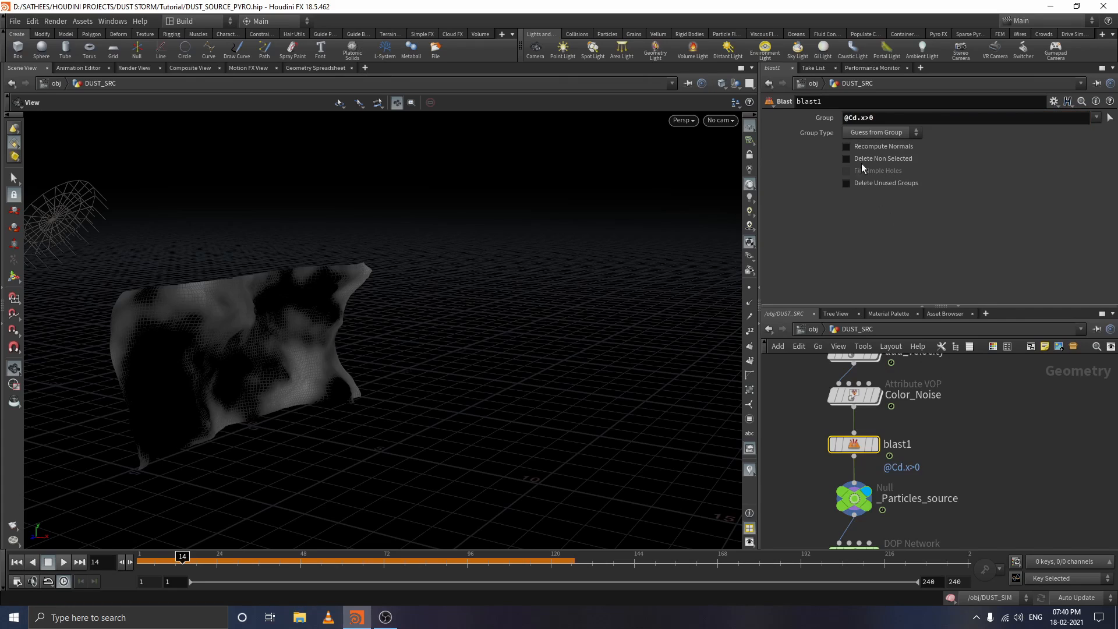
# - Set the Blast node's Group Type to Points and enable Delete Non Selected
pyautogui.click(860, 132)
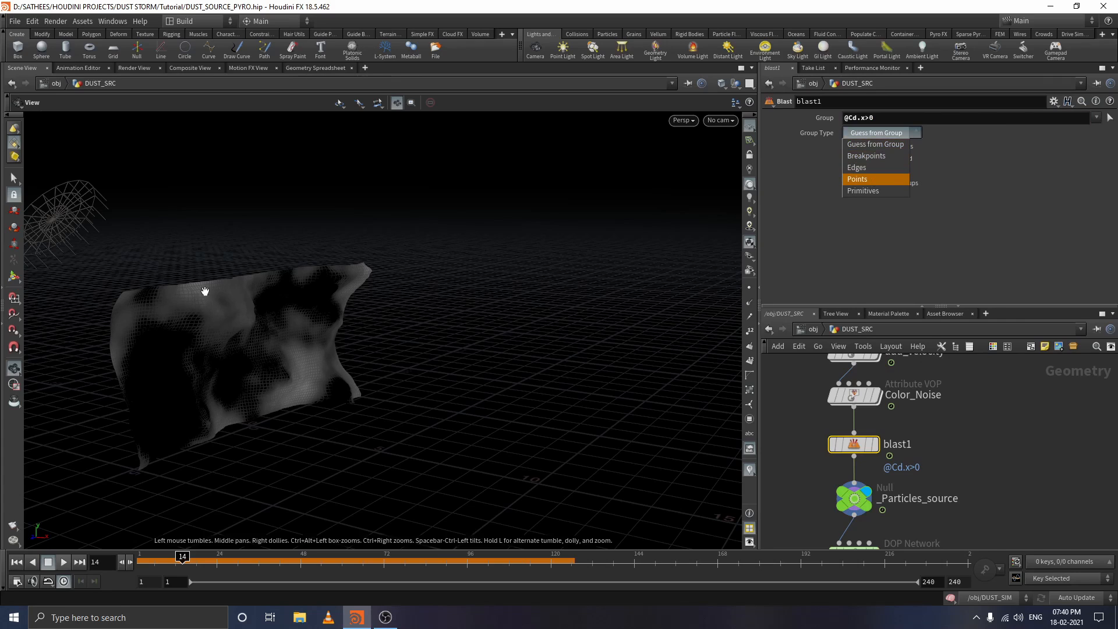
pyautogui.click(864, 182)
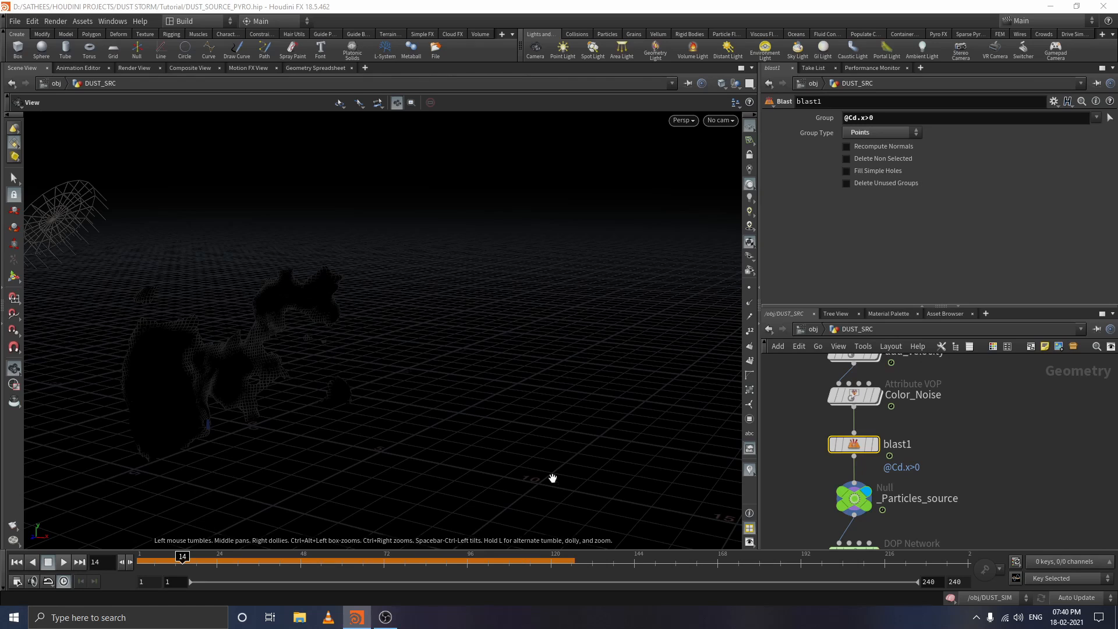
pyautogui.moveTo(381, 562); pyautogui.dragTo(244, 562)
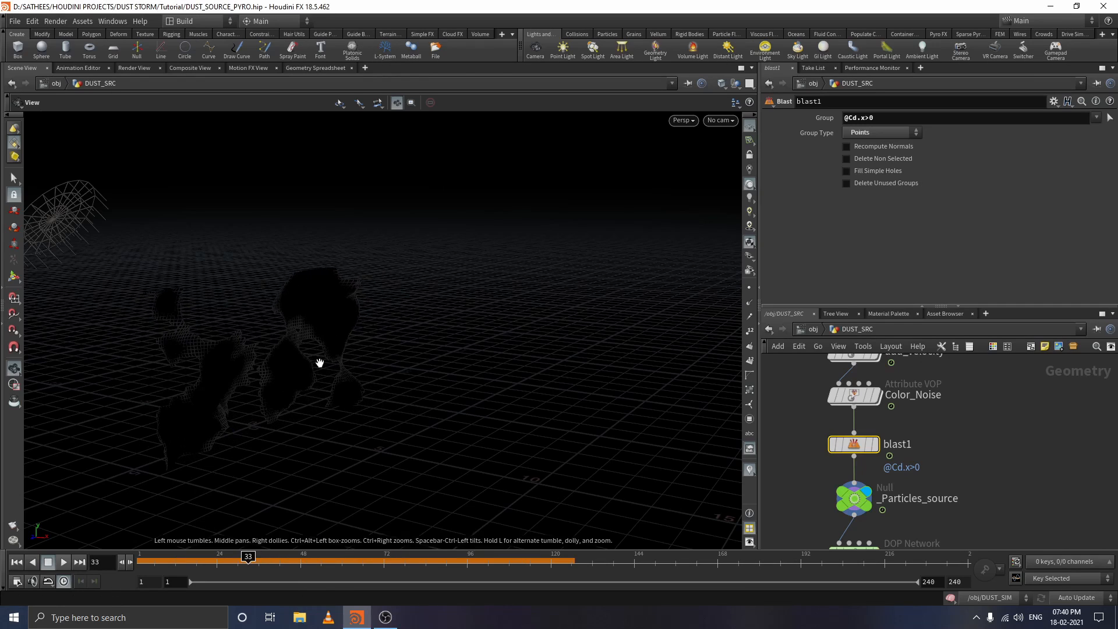
pyautogui.click(846, 159)
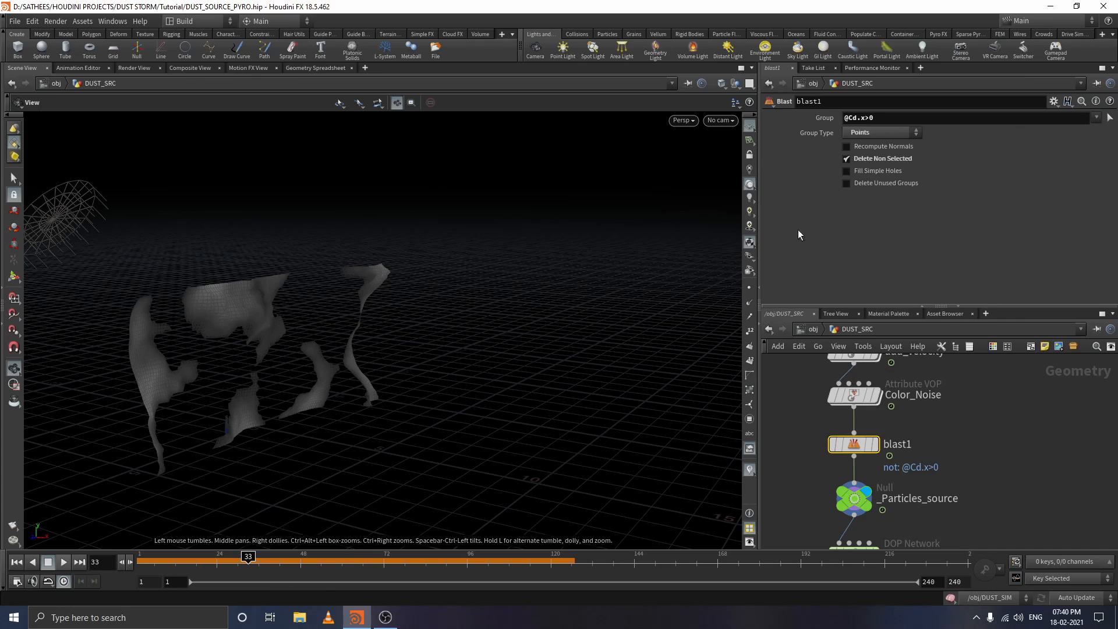
# - Display the DUST_OUT node and scrub through the frames to examine how the rasterized dust source changes over time
pyautogui.scroll(-1, 970, 525)
pyautogui.moveTo(968, 484); pyautogui.dragTo(958, 429, button='middle')
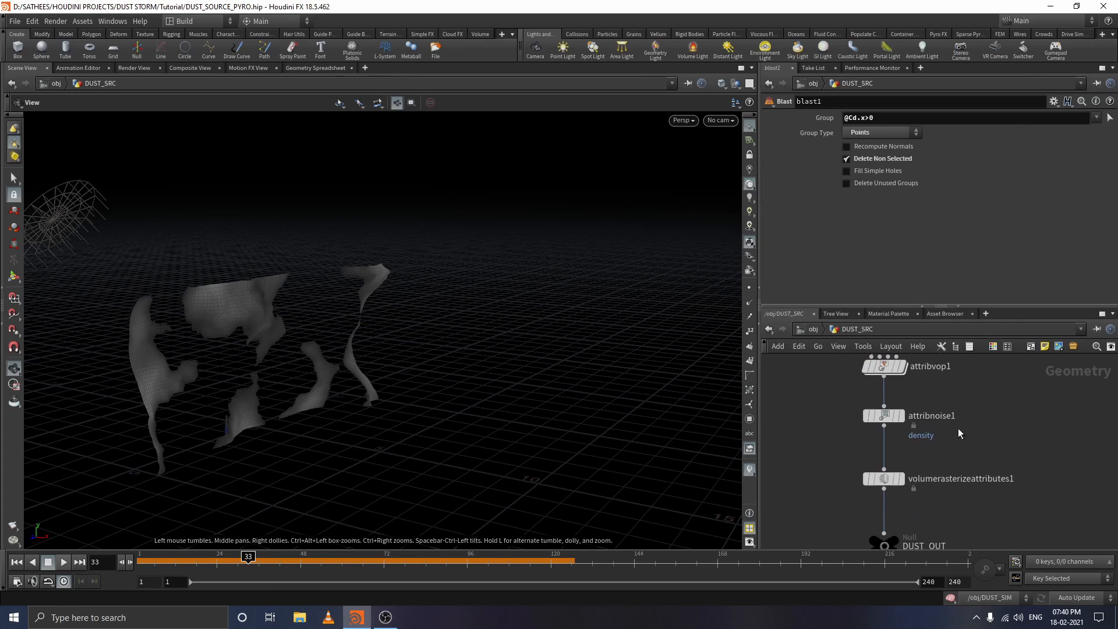
pyautogui.click(883, 416)
pyautogui.moveTo(989, 359); pyautogui.dragTo(958, 380, button='middle')
pyautogui.moveTo(959, 453); pyautogui.dragTo(980, 374, button='middle')
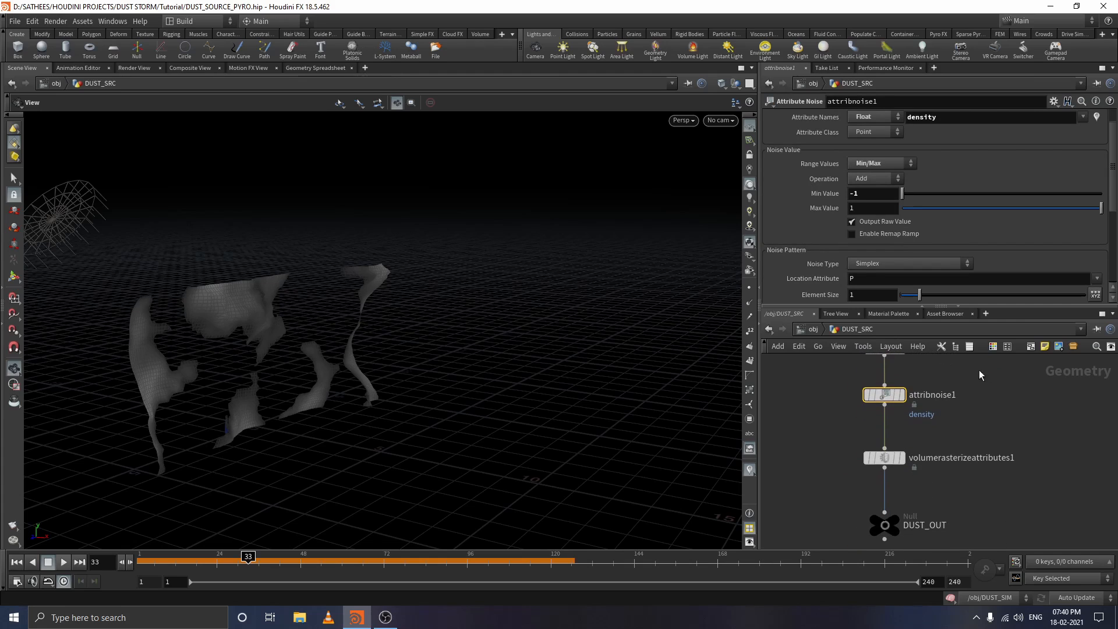
pyautogui.click(895, 524)
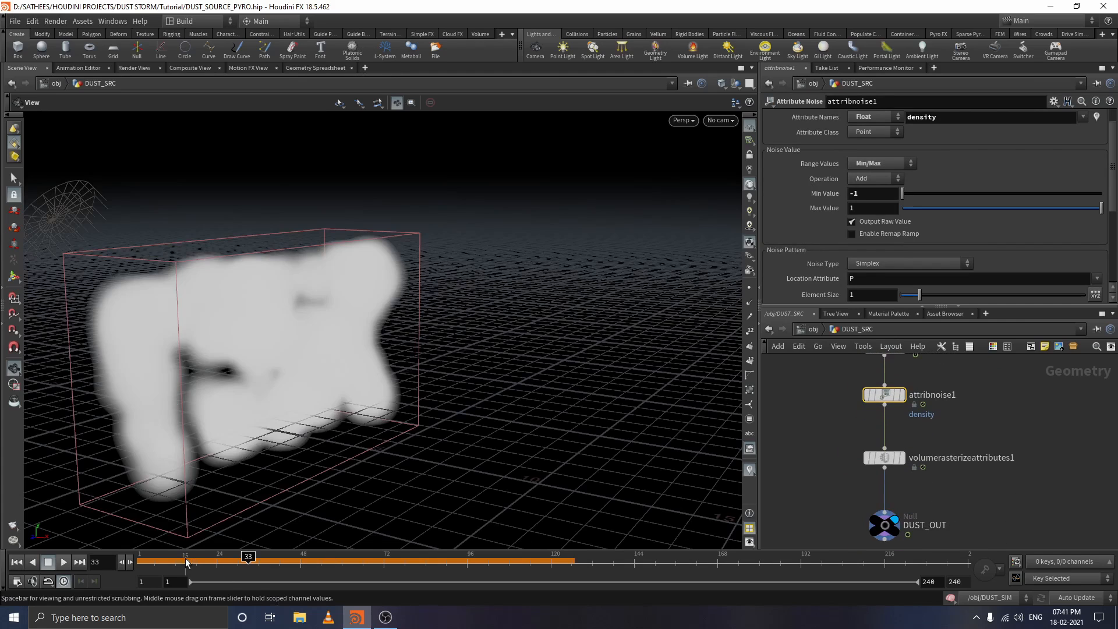
pyautogui.click(138, 560)
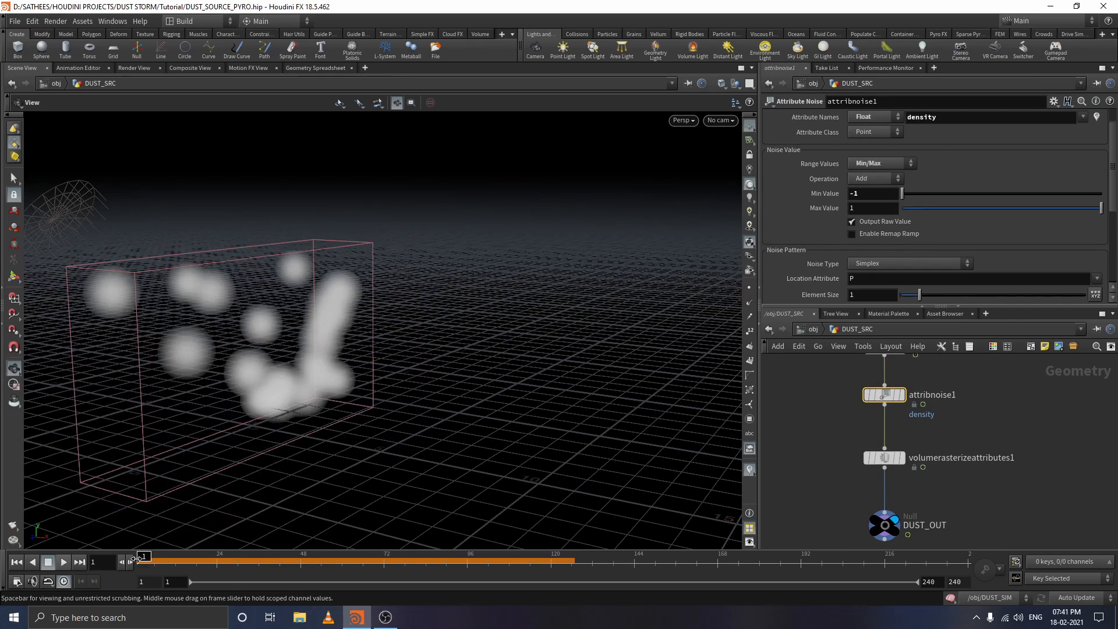
pyautogui.moveTo(137, 560); pyautogui.dragTo(176, 557)
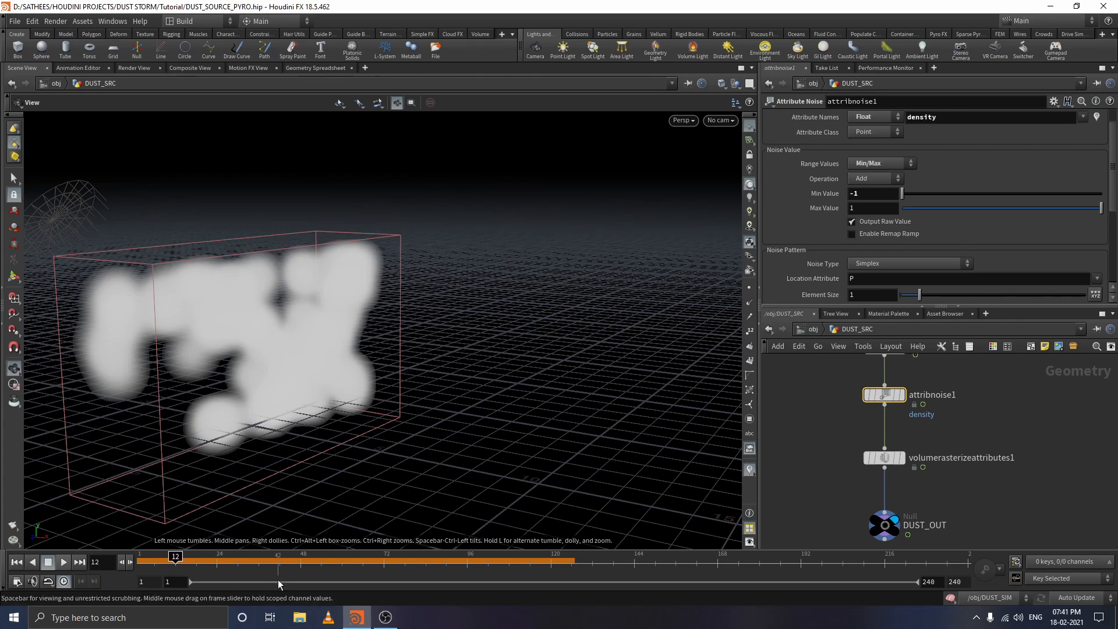
pyautogui.moveTo(175, 559)
pyautogui.mouseDown()
pyautogui.moveTo(127, 560)
pyautogui.moveTo(446, 559)
pyautogui.mouseUp()
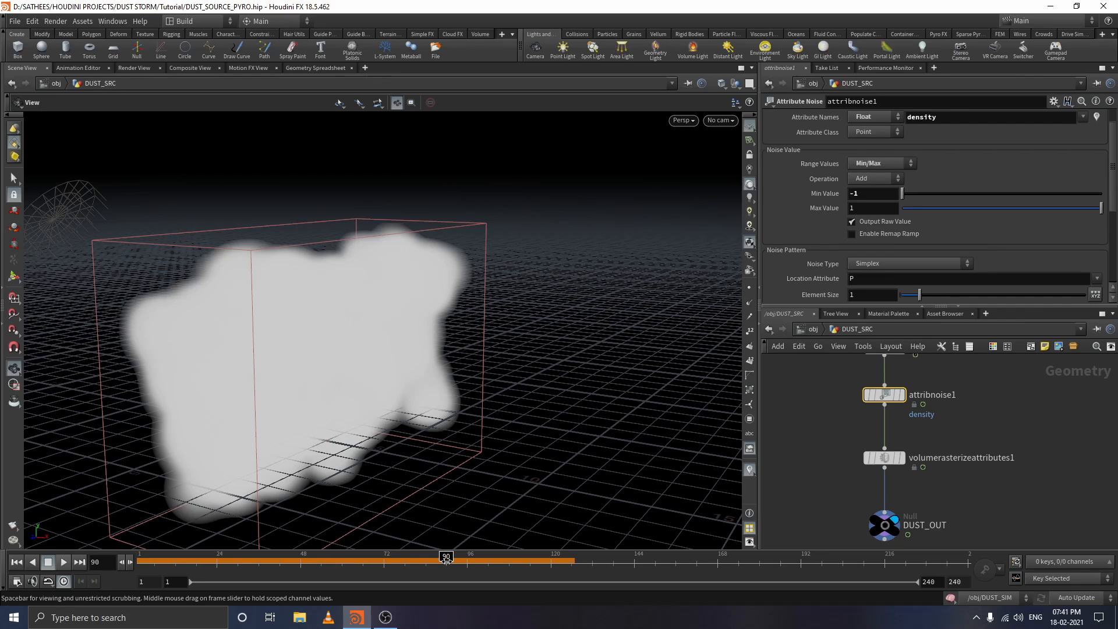
pyautogui.moveTo(431, 558); pyautogui.dragTo(271, 579)
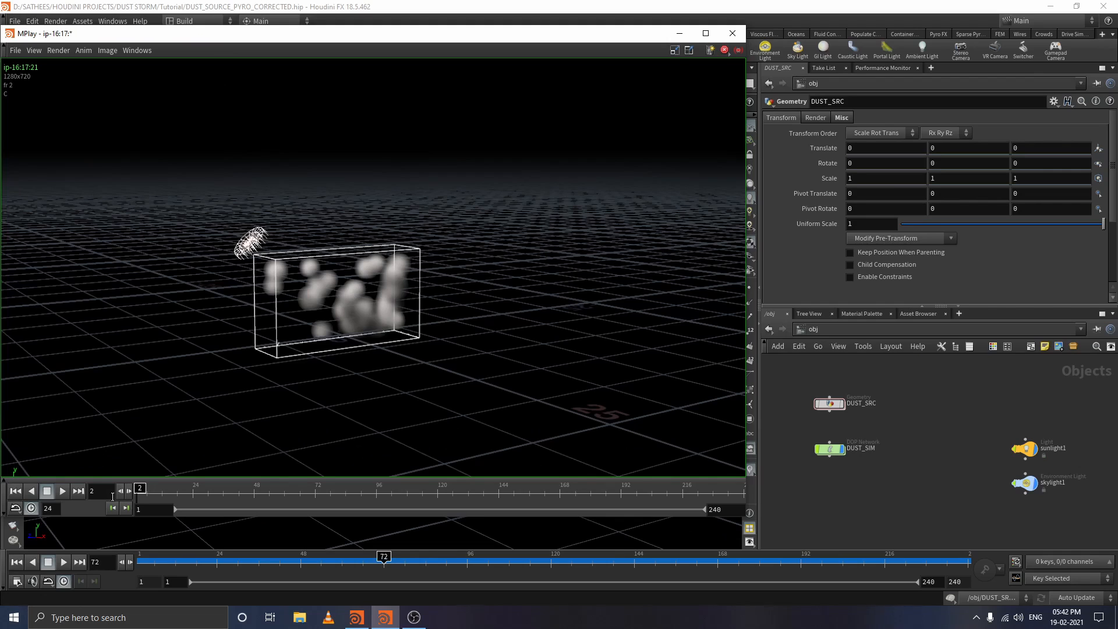
# - Review the dust simulation flipbook in MPlay, and go to frame 25 in the scene
pyautogui.click(62, 492)
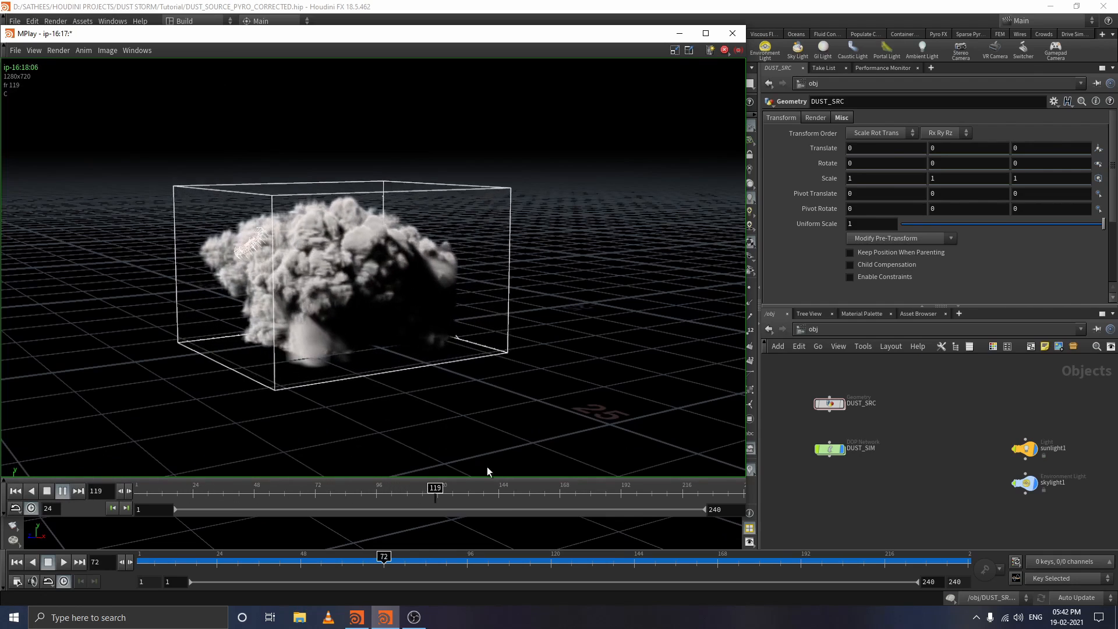
pyautogui.moveTo(408, 488); pyautogui.dragTo(478, 488)
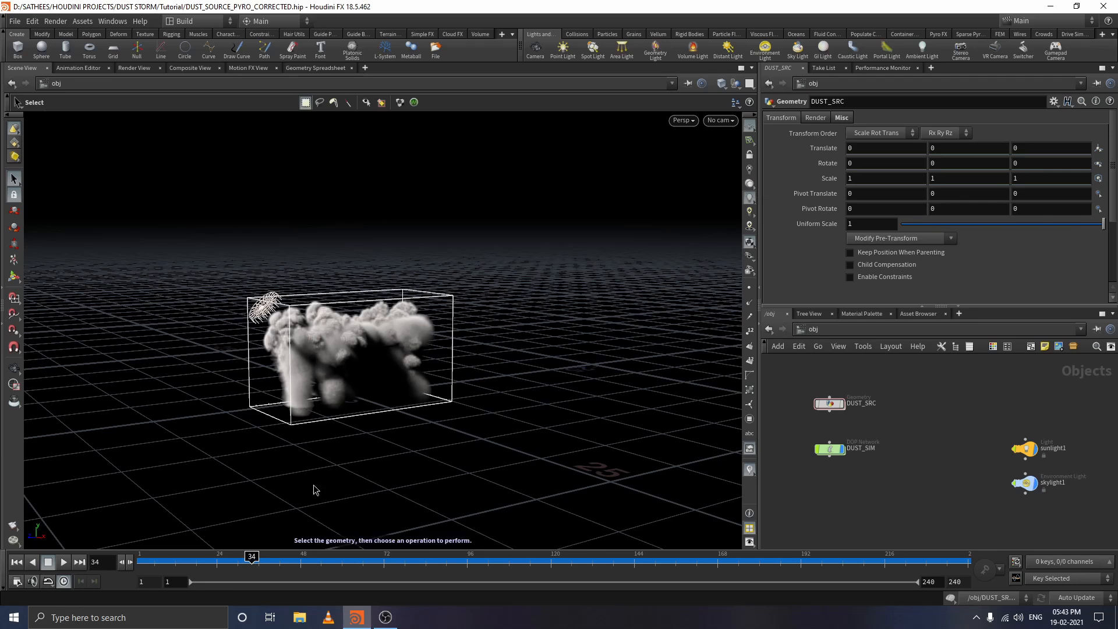
pyautogui.moveTo(253, 561); pyautogui.dragTo(223, 582)
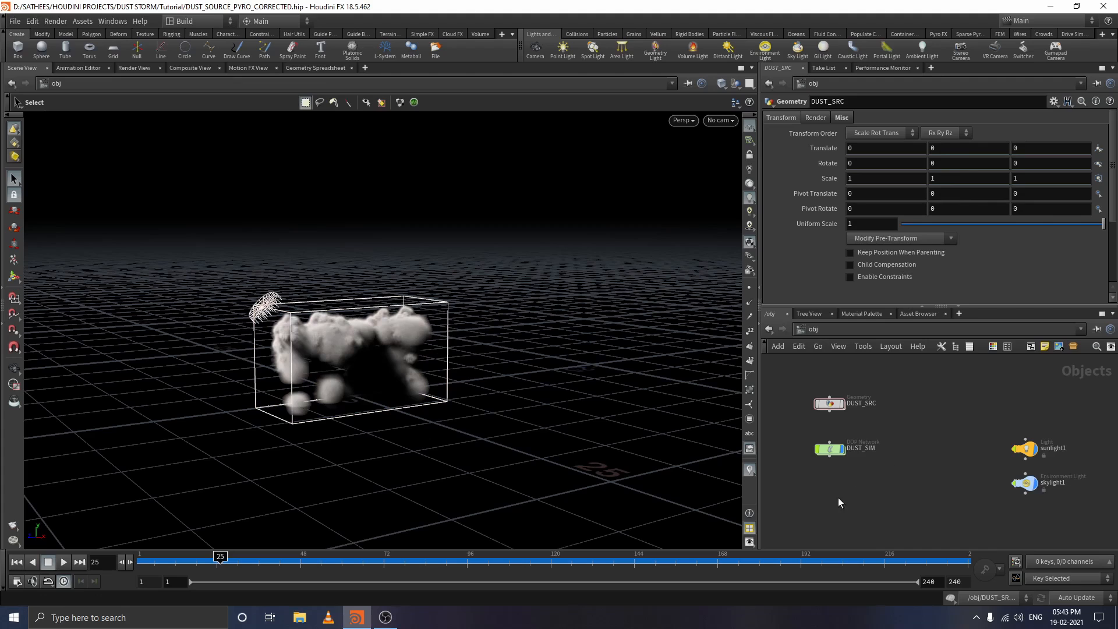
# - Open the DUST_SIM network and spread out the output, merge1, gasresizefluiddynamic1 and smokeobject1 nodes around pyrosolver1
pyautogui.scroll(3, 833, 504)
pyautogui.doubleClick(829, 434)
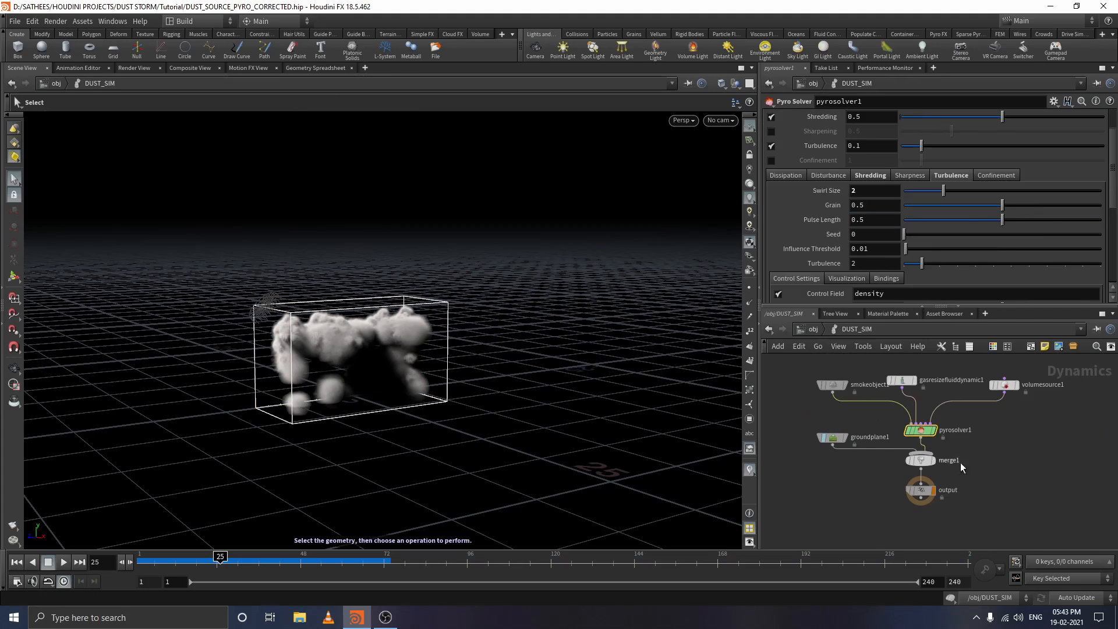
pyautogui.moveTo(1009, 430); pyautogui.dragTo(983, 459, button='middle')
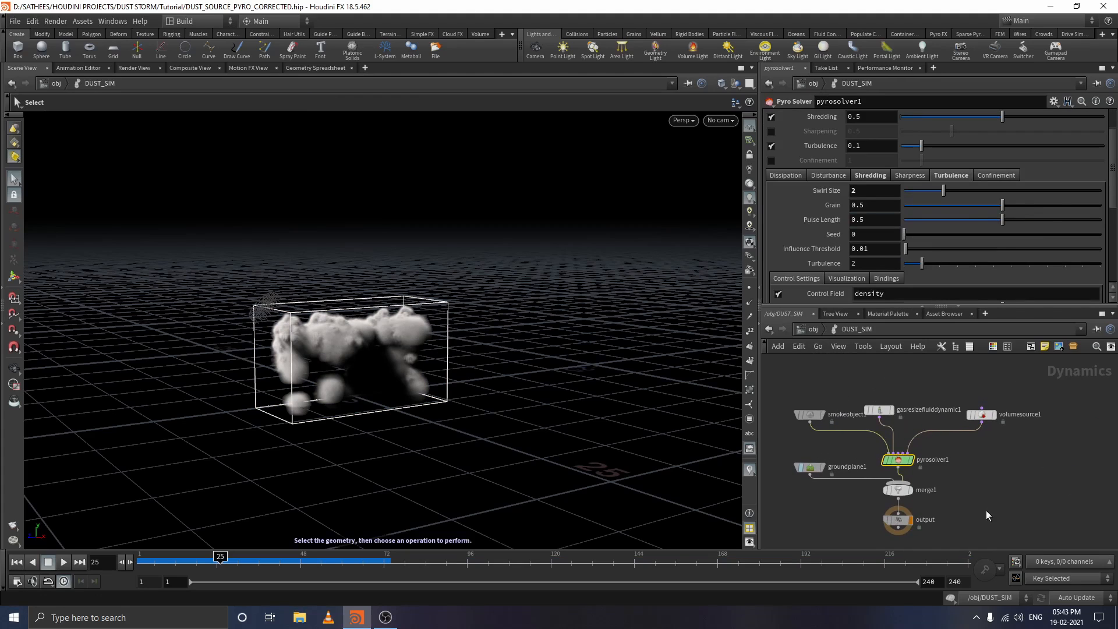
pyautogui.moveTo(979, 503); pyautogui.dragTo(976, 450, button='middle')
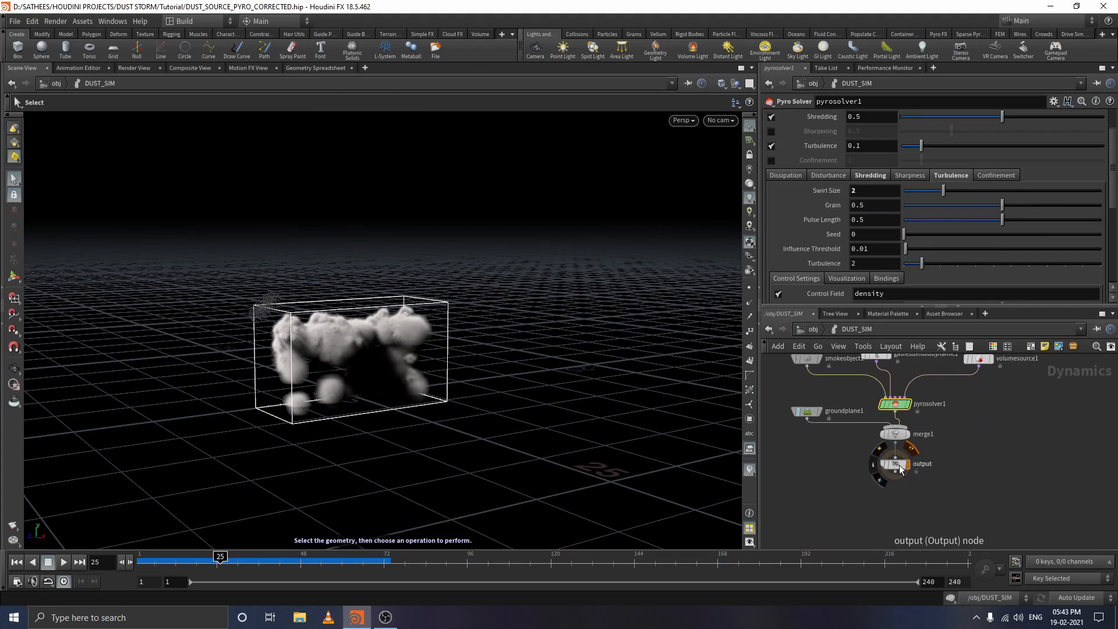
pyautogui.moveTo(897, 466); pyautogui.dragTo(891, 494)
pyautogui.moveTo(903, 437); pyautogui.dragTo(900, 459)
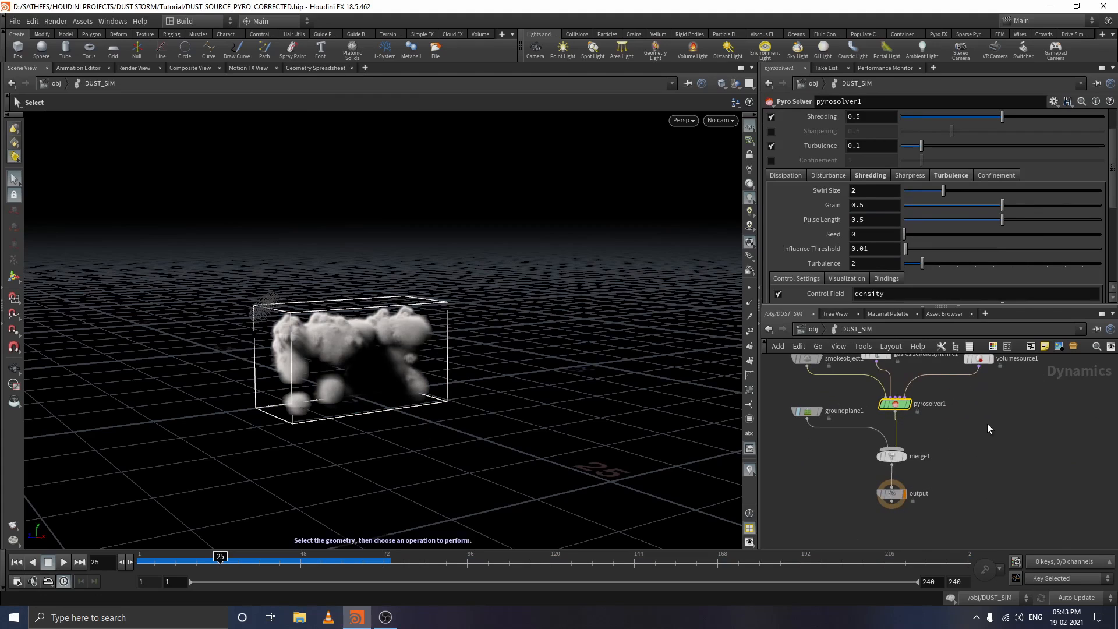
pyautogui.moveTo(988, 456); pyautogui.dragTo(1005, 533, button='middle')
pyautogui.moveTo(894, 434); pyautogui.dragTo(838, 403)
pyautogui.moveTo(827, 442); pyautogui.dragTo(793, 441)
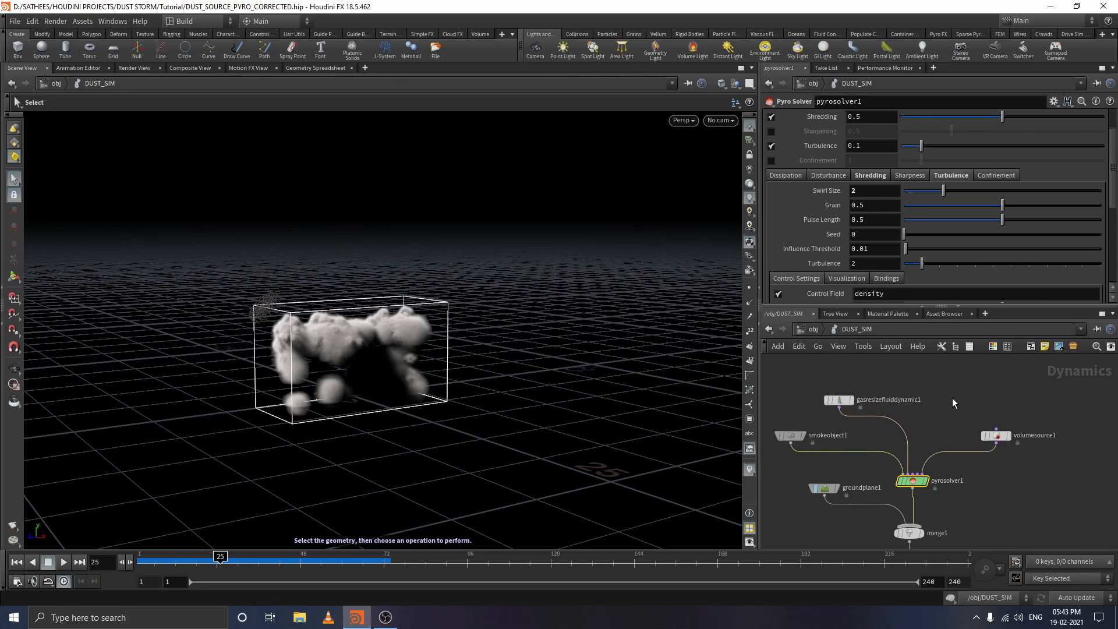
# - Add a Gas Disturb node above pyrosolver1 in the DUST_SIM network
pyautogui.press('Tab')
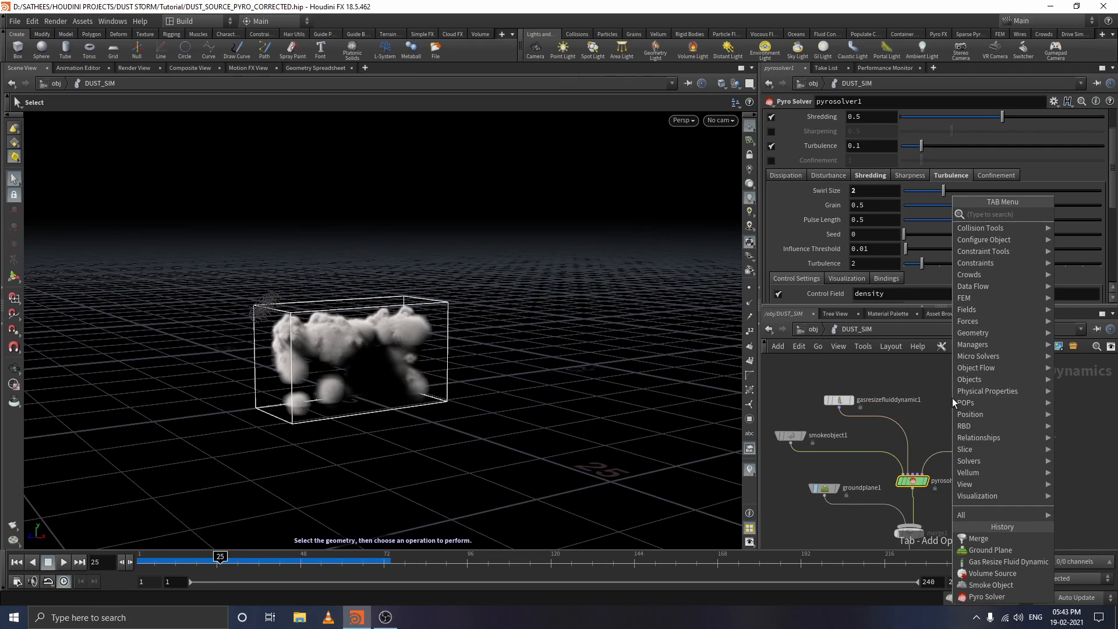
pyautogui.write('gas')
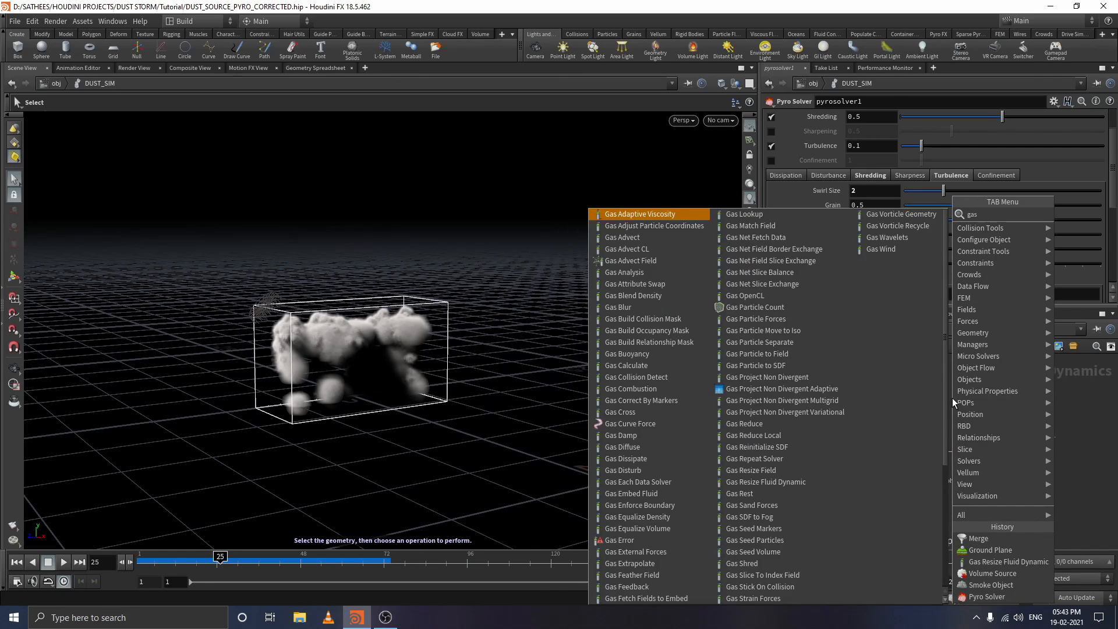
pyautogui.write('di')
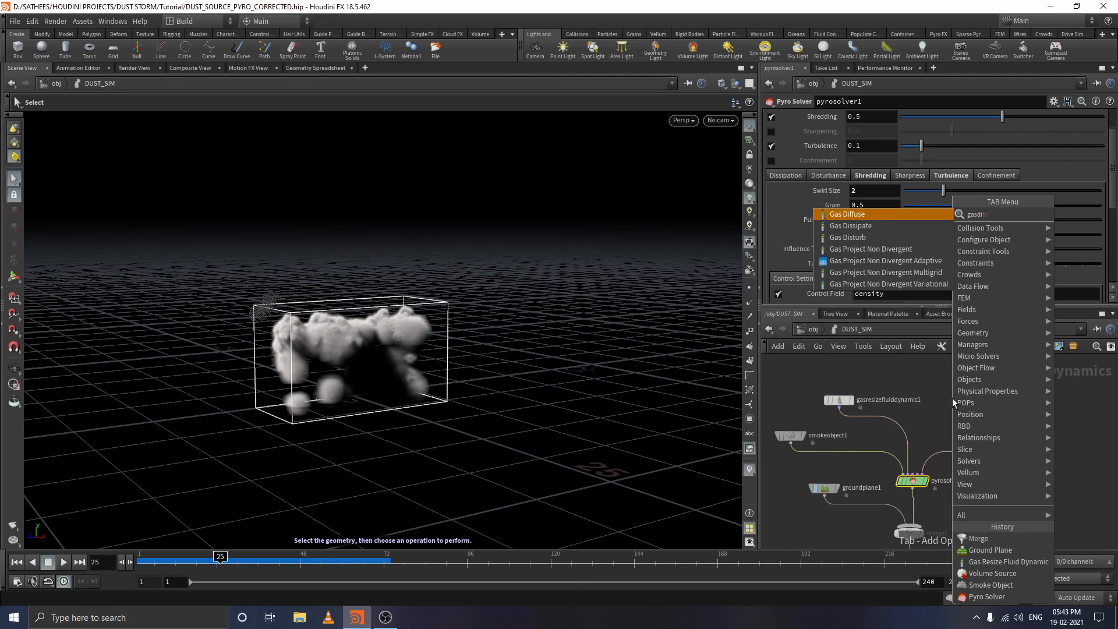
pyautogui.click(868, 241)
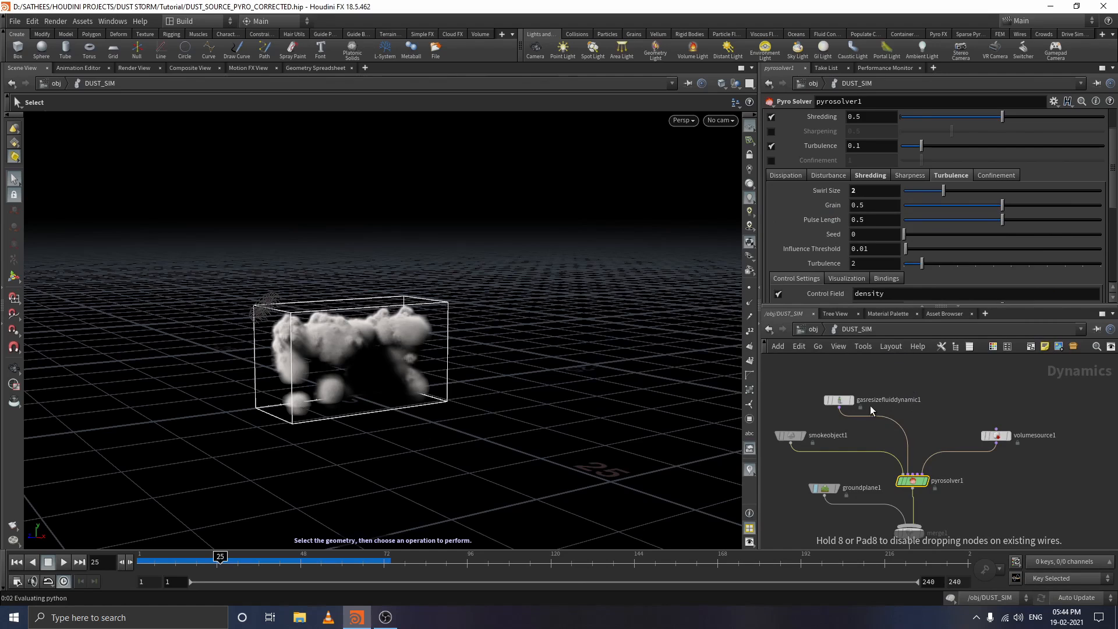
pyautogui.click(918, 392)
# - Connect gasdisturb1 to the Velocity Update input of pyrosolver1, and move the gasresizefluiddynamic1 and gasdisturb1 nodes aside
pyautogui.moveTo(845, 404); pyautogui.dragTo(810, 404)
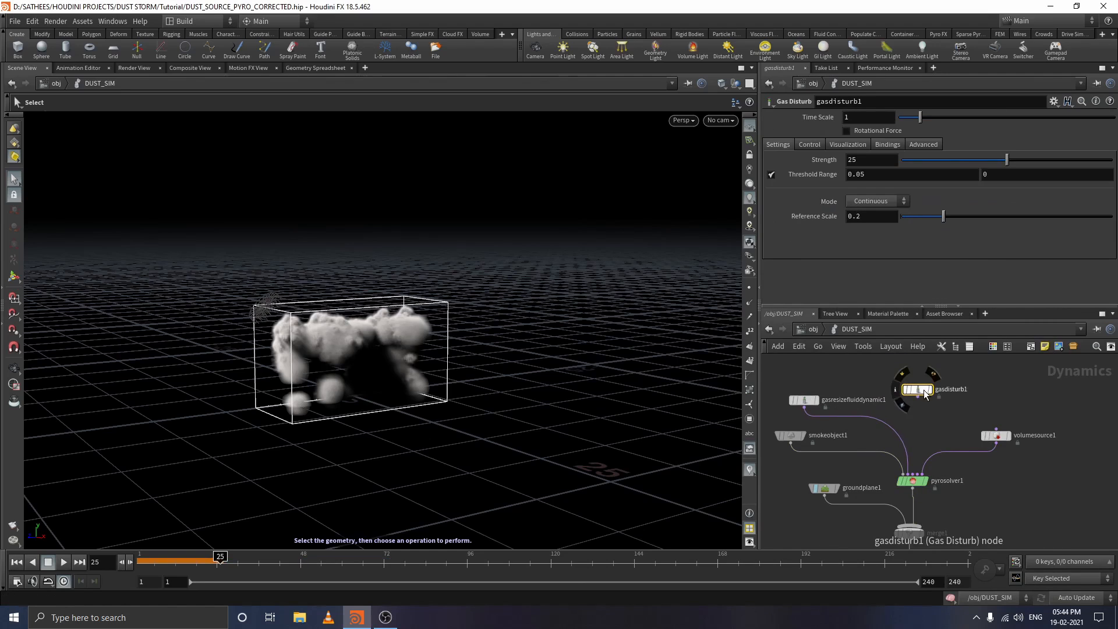
pyautogui.moveTo(921, 396); pyautogui.dragTo(913, 478)
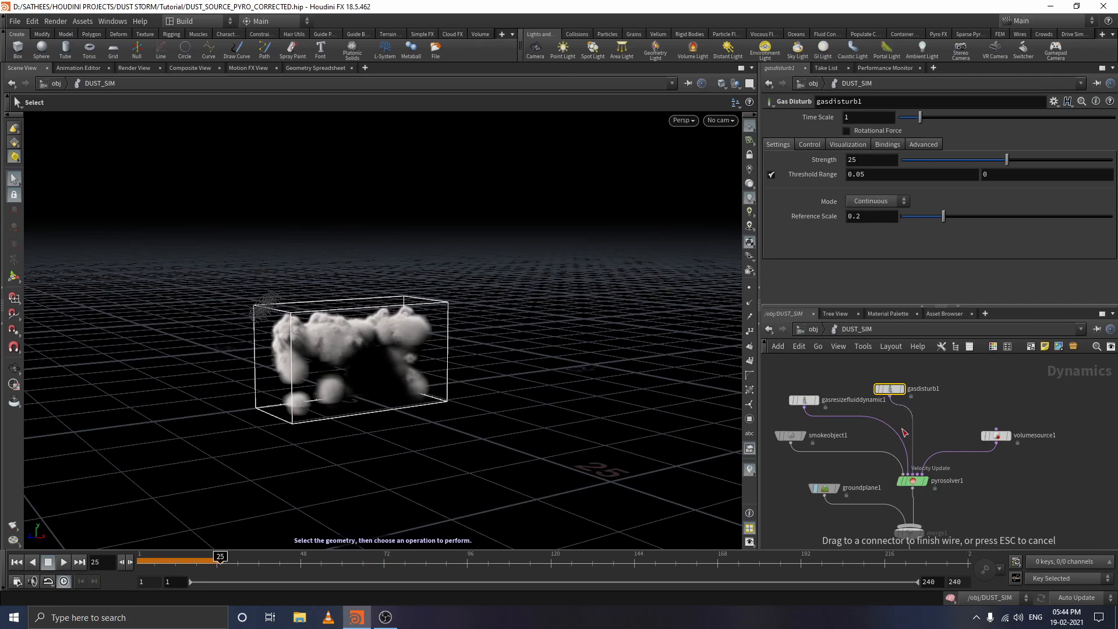
pyautogui.moveTo(894, 386); pyautogui.dragTo(872, 379)
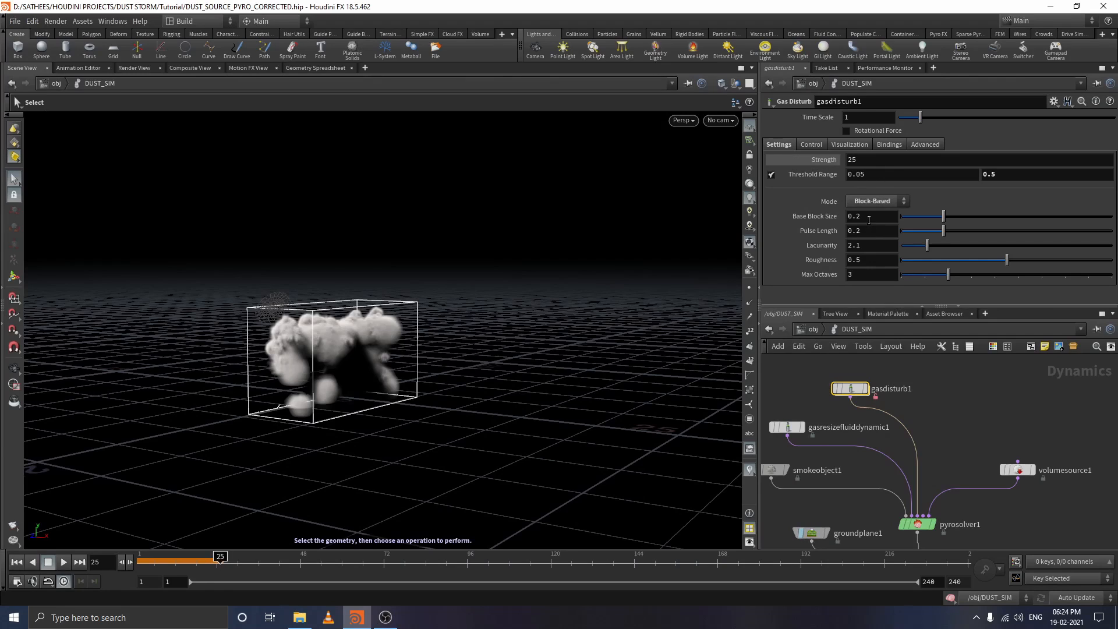
# - Set the Gas Disturb node's Base Block Size to 0.1
pyautogui.press('Return')
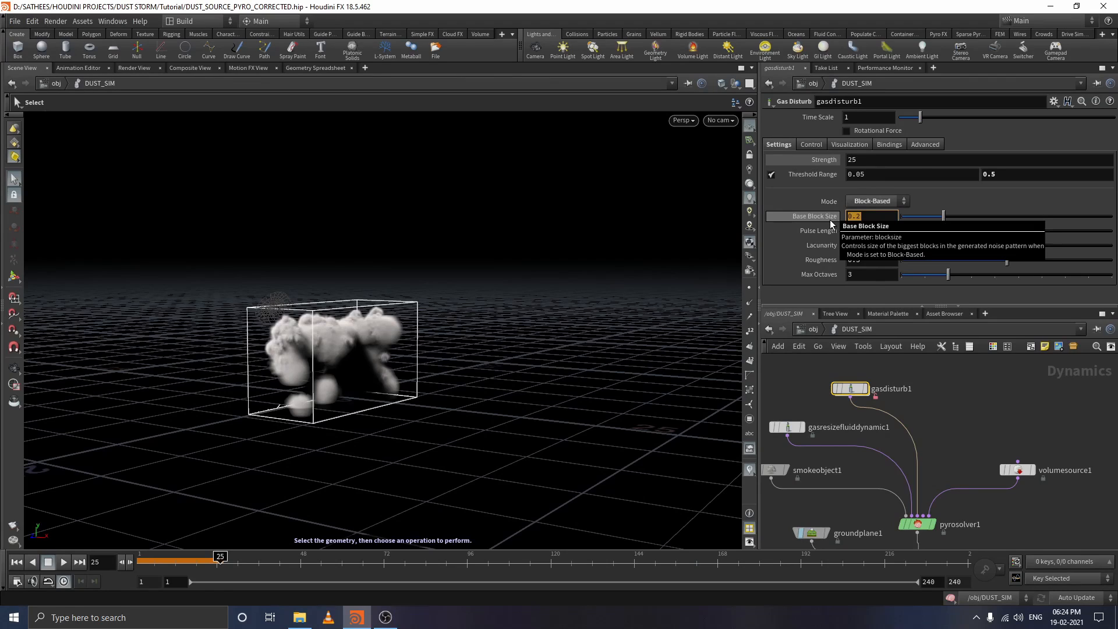
pyautogui.write('0.1')
pyautogui.press('Return')
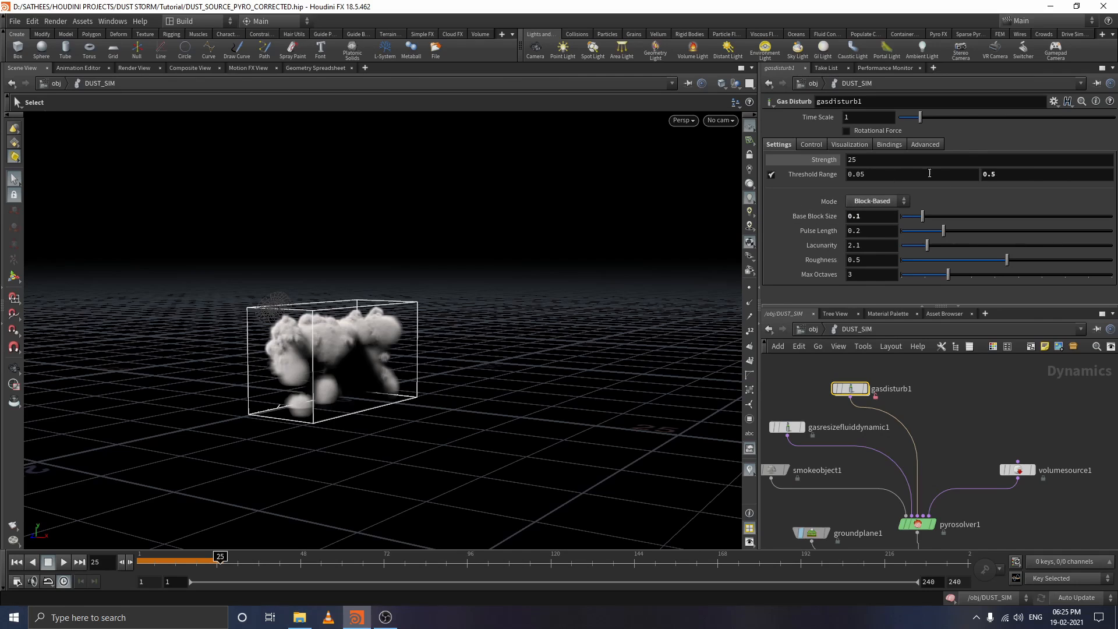
# - Set the second value of the Gas Disturb node's Threshold Range to 0.25
pyautogui.moveTo(1024, 173); pyautogui.dragTo(905, 181)
pyautogui.write('0.025')
pyautogui.press('Left')
pyautogui.press('BackSpace')
pyautogui.press('Return')
# - Set the Gas Disturb node's Strength to 0.75
pyautogui.click(861, 159)
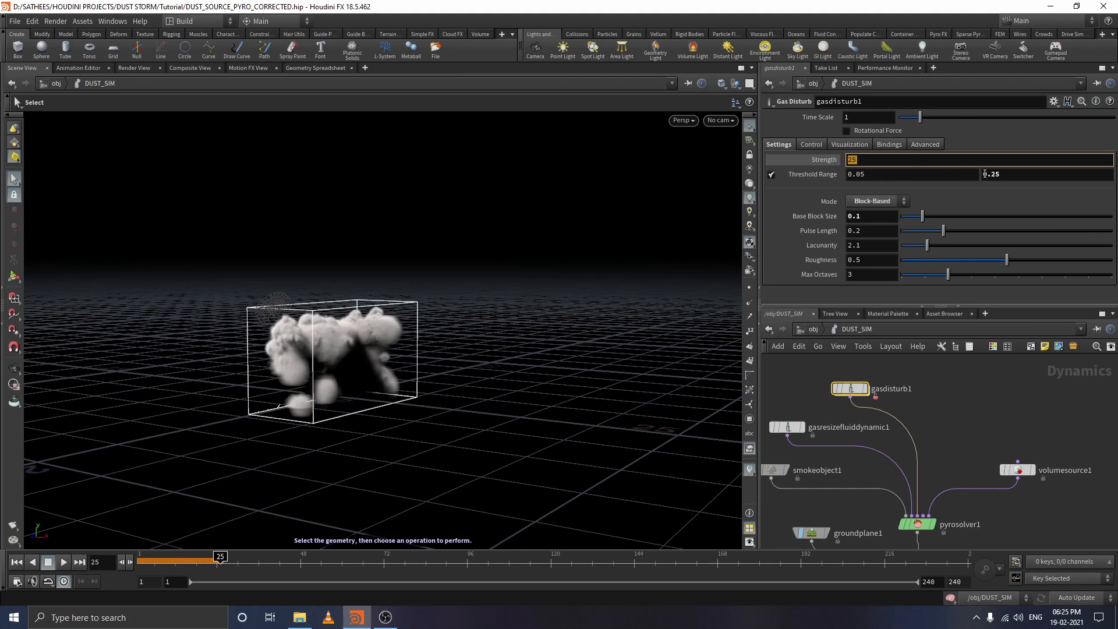
pyautogui.write('0.75')
pyautogui.press('Return')
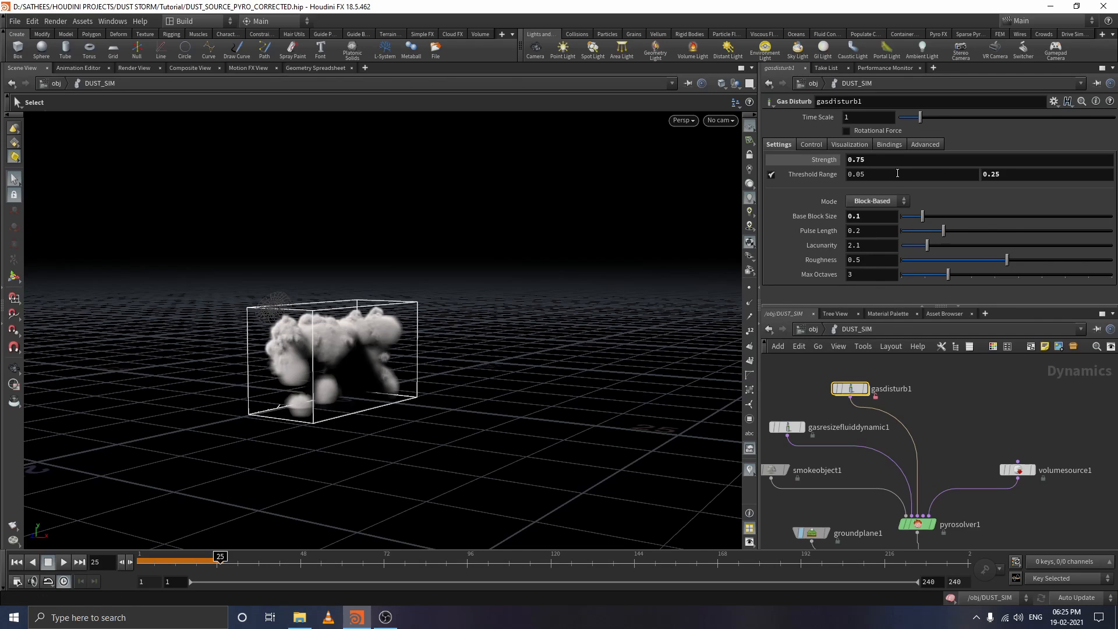
pyautogui.click(817, 145)
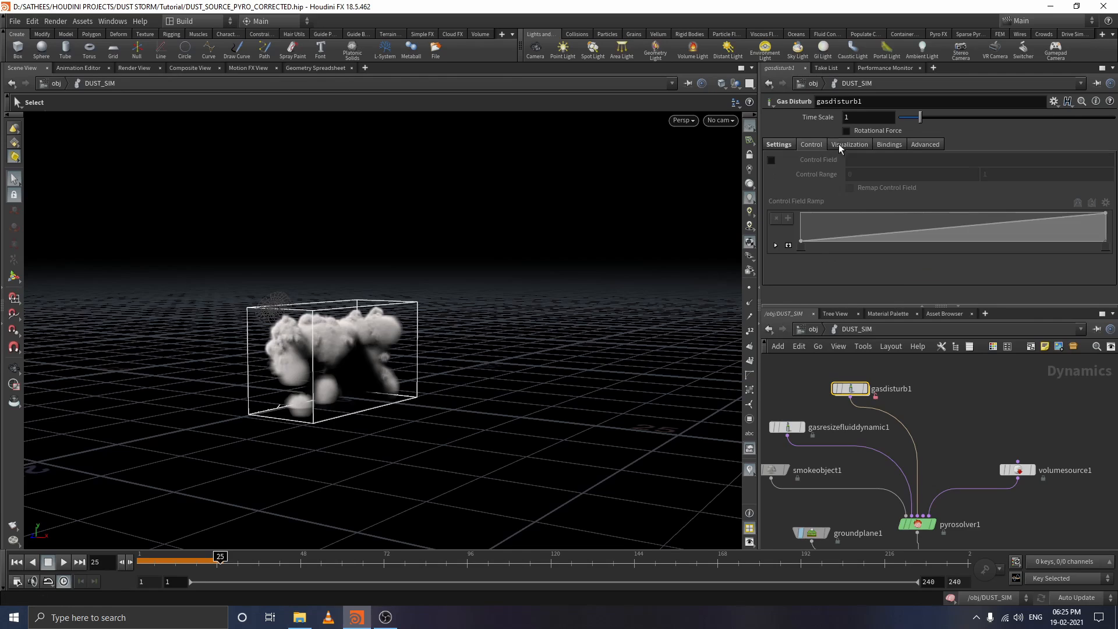
pyautogui.click(848, 144)
pyautogui.click(785, 145)
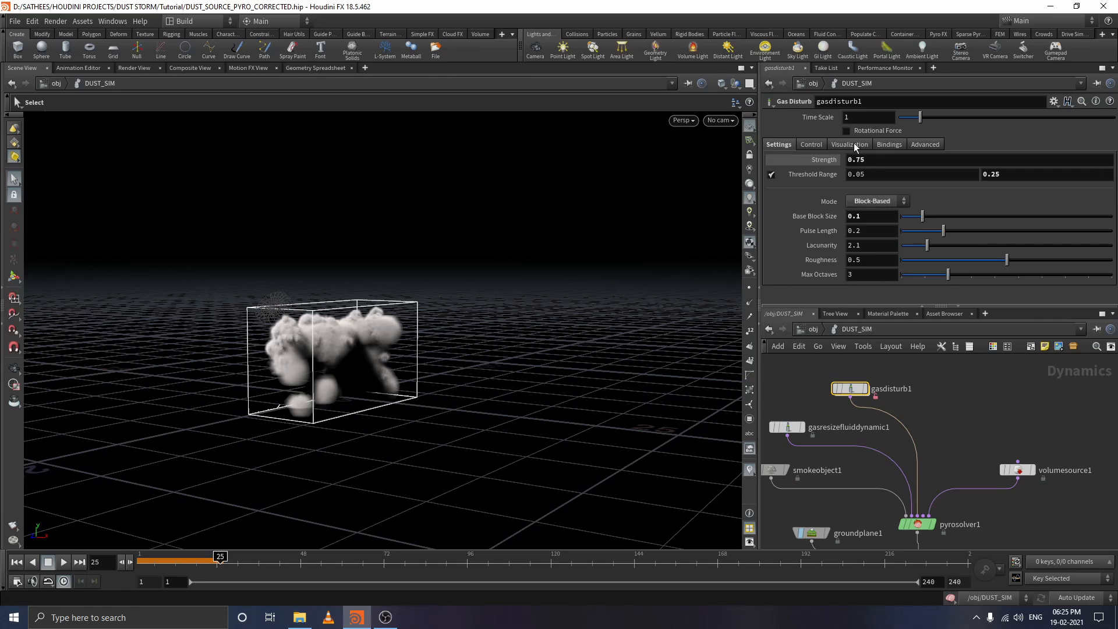
pyautogui.click(887, 145)
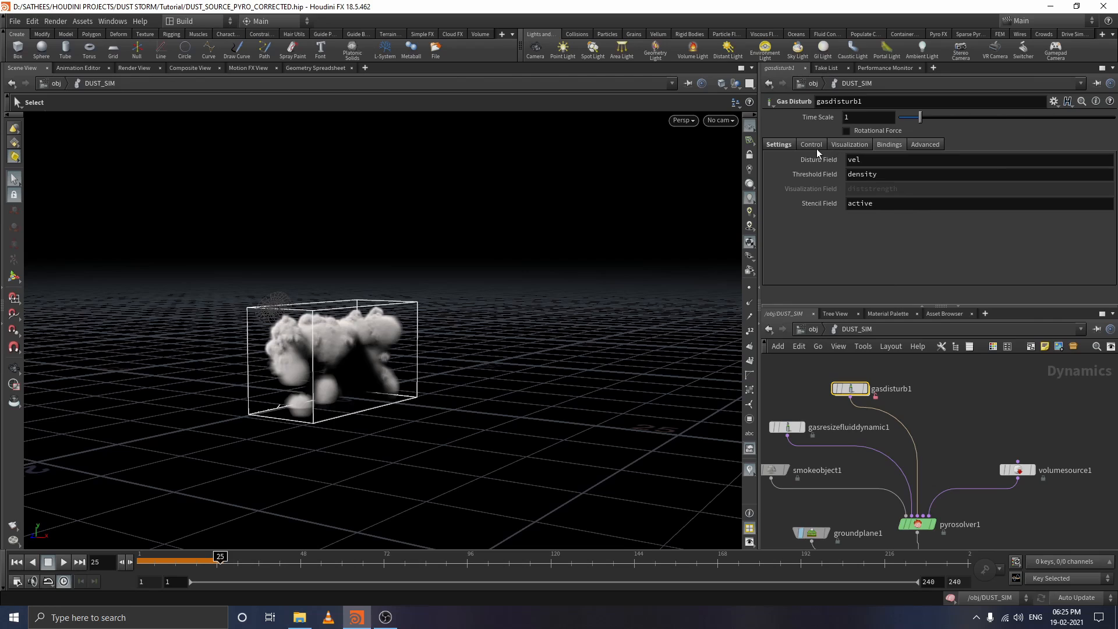
pyautogui.click(780, 145)
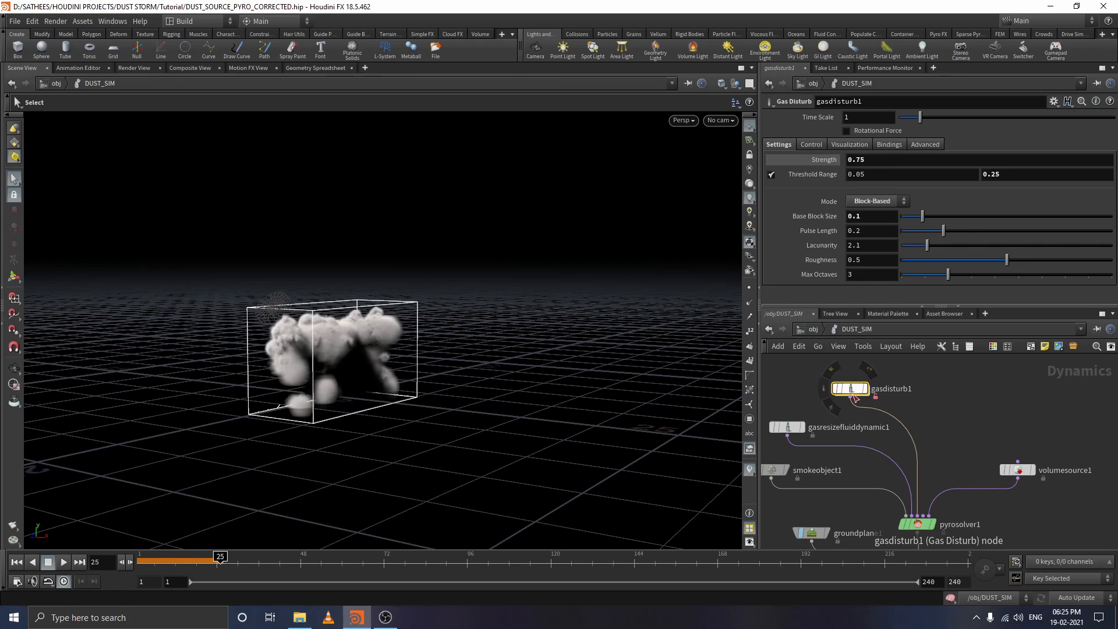
# - Duplicate the gasdisturb1 node and place the copy beside the original
pyautogui.hotkey('ctrl', 'c')
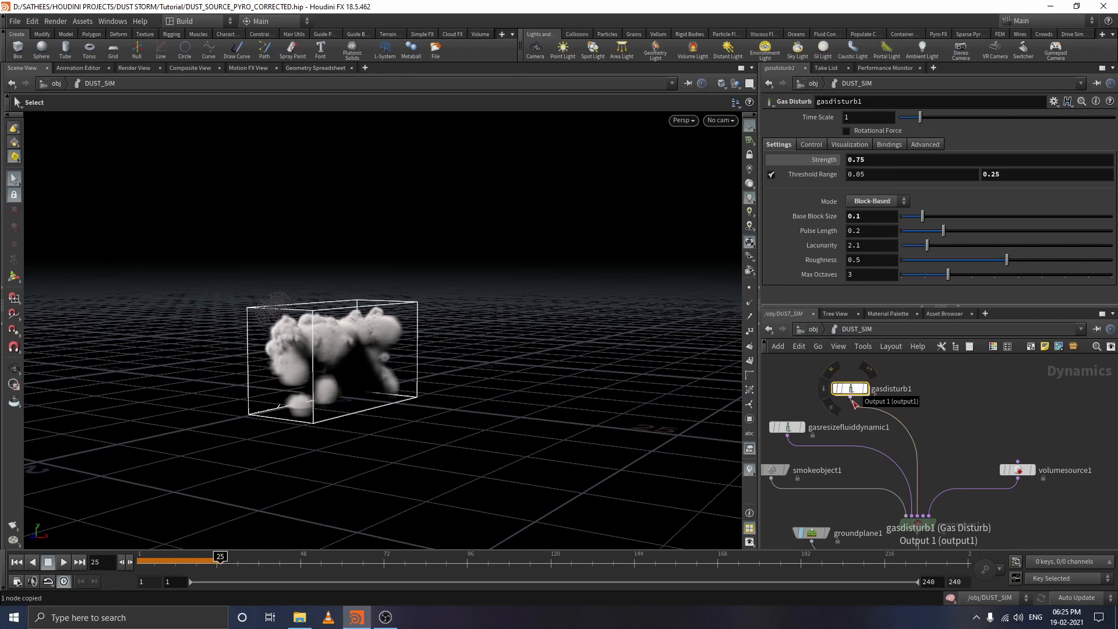
pyautogui.hotkey('ctrl', 'v')
pyautogui.click(943, 423)
pyautogui.moveTo(944, 424); pyautogui.dragTo(951, 391)
# - Rename the original gasdisturb1 node as MAX_DISTRUB
pyautogui.doubleClick(904, 392)
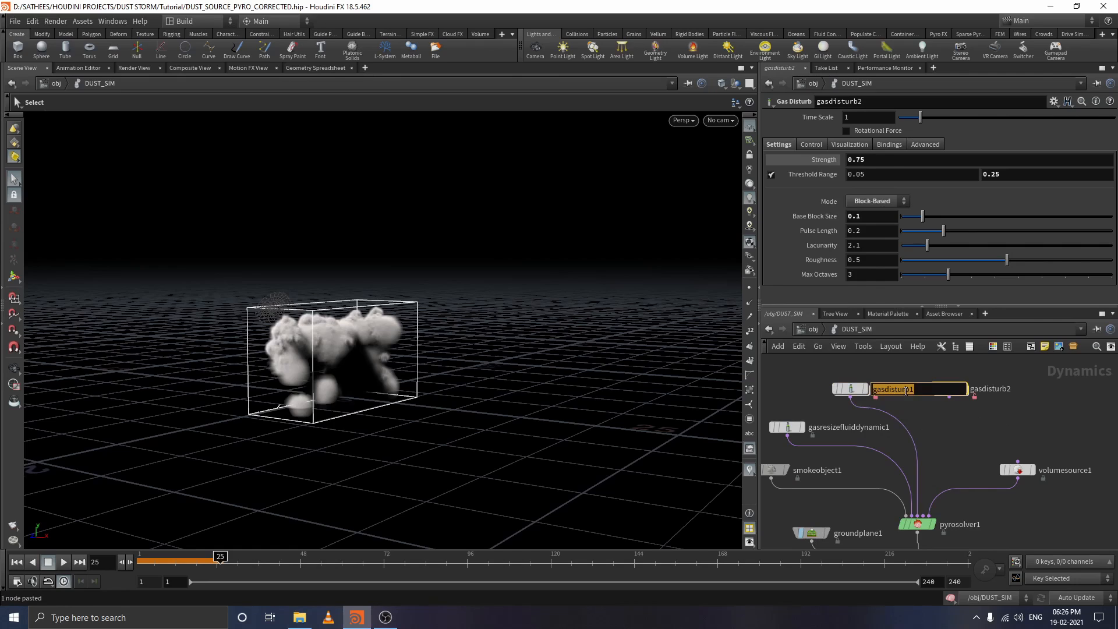
pyautogui.click(938, 392)
pyautogui.moveTo(937, 392); pyautogui.dragTo(823, 394)
pyautogui.write('MAX_DISTRUB')
pyautogui.doubleClick(944, 394)
# - Rename the duplicated Gas Disturb node as MIN_DISTRUB
pyautogui.doubleClick(991, 389)
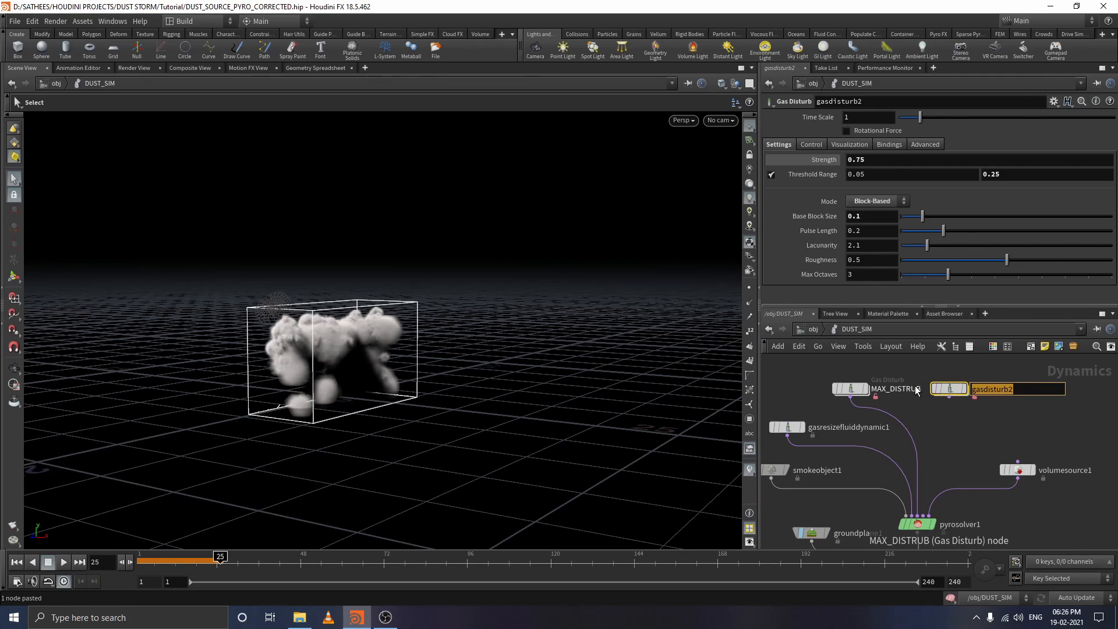
pyautogui.hotkey('ctrl', 'v')
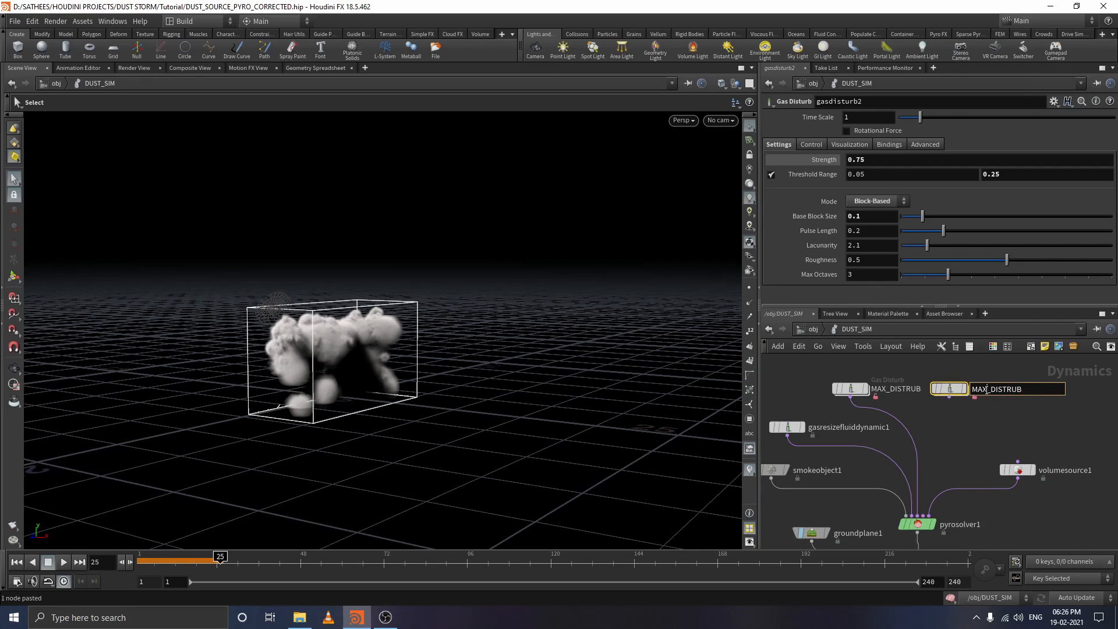
pyautogui.press('BackSpace')
pyautogui.write('IN')
pyautogui.press('Return')
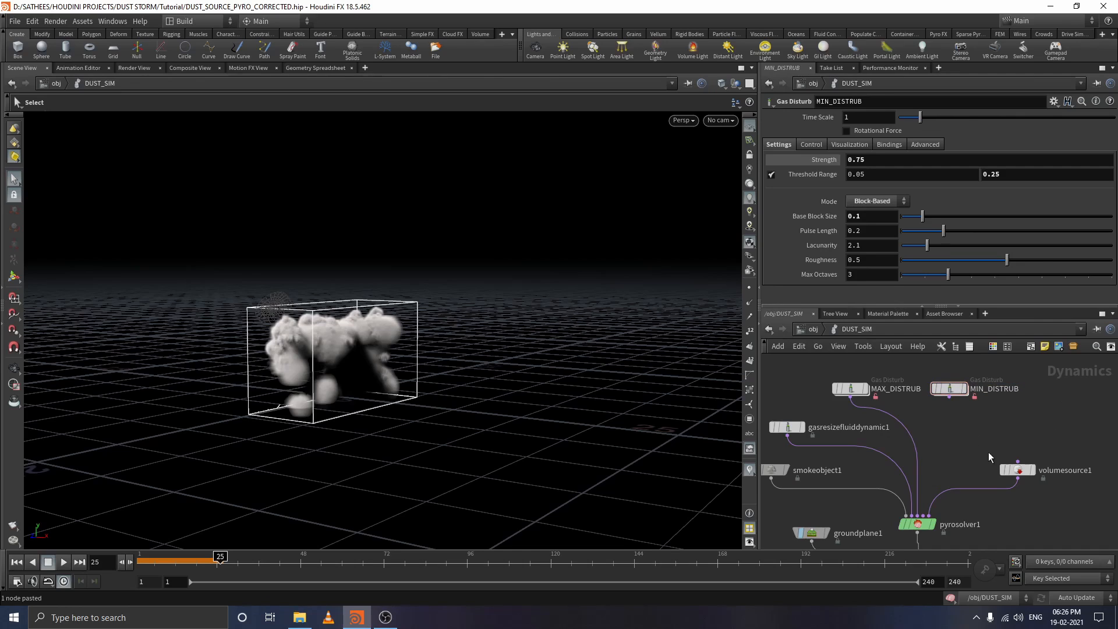
# - Space MIN_DISTRUB away from MAX_DISTRUB and set its Base Block Size to 0.05 and Strength to 0.5
pyautogui.moveTo(948, 396)
pyautogui.mouseDown()
pyautogui.moveTo(925, 396)
pyautogui.moveTo(961, 396)
pyautogui.mouseUp()
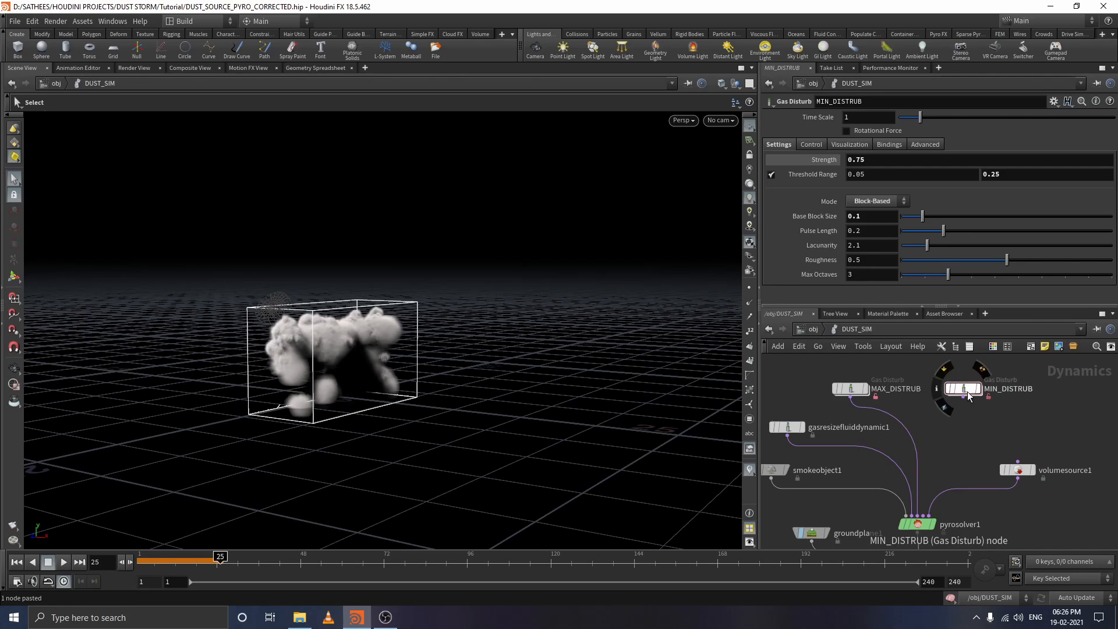
pyautogui.click(876, 217)
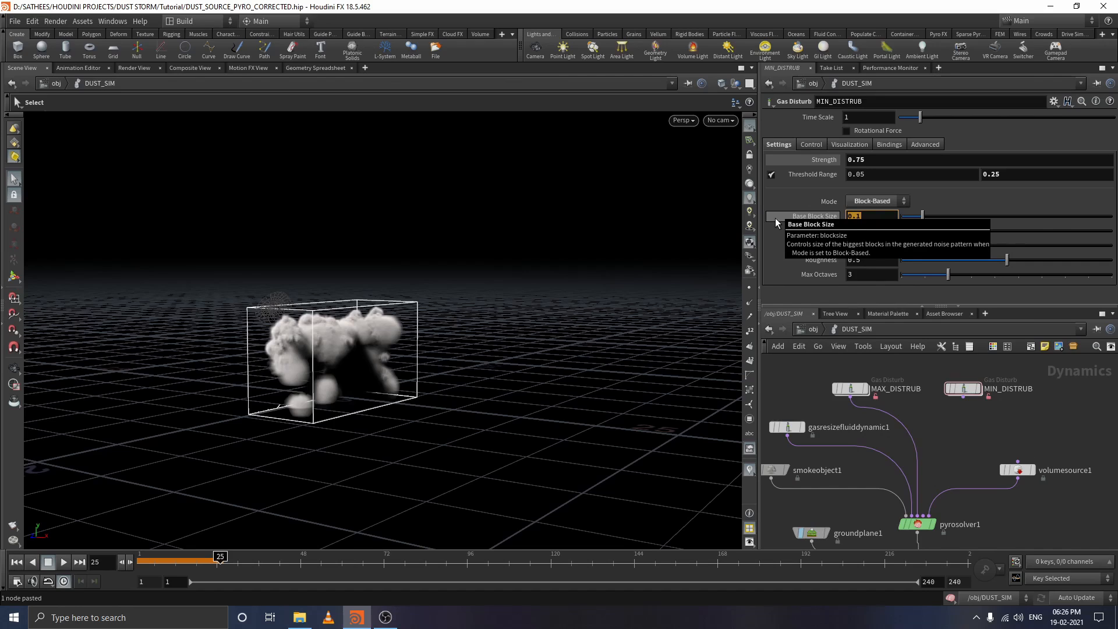
pyautogui.write('0.05')
pyautogui.press('Return')
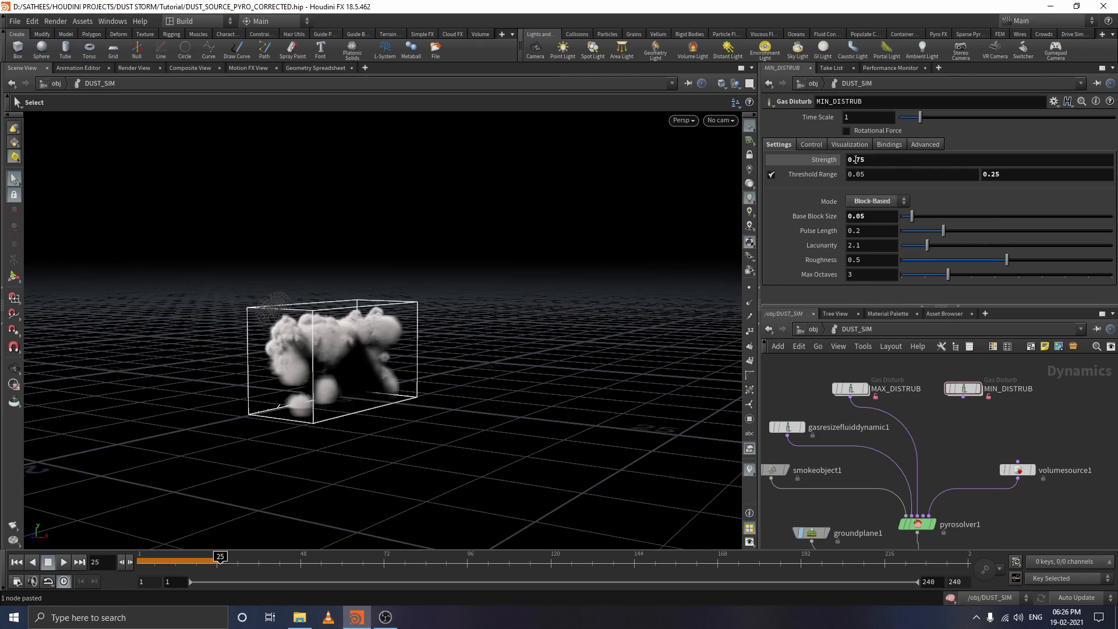
pyautogui.moveTo(856, 160); pyautogui.dragTo(900, 159)
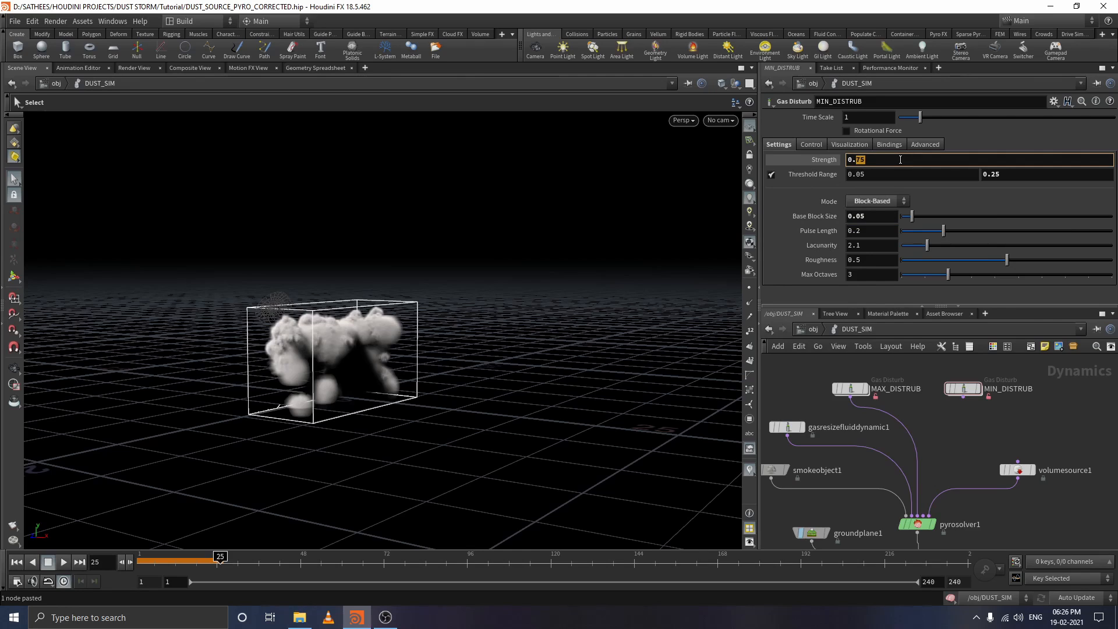
pyautogui.write('5')
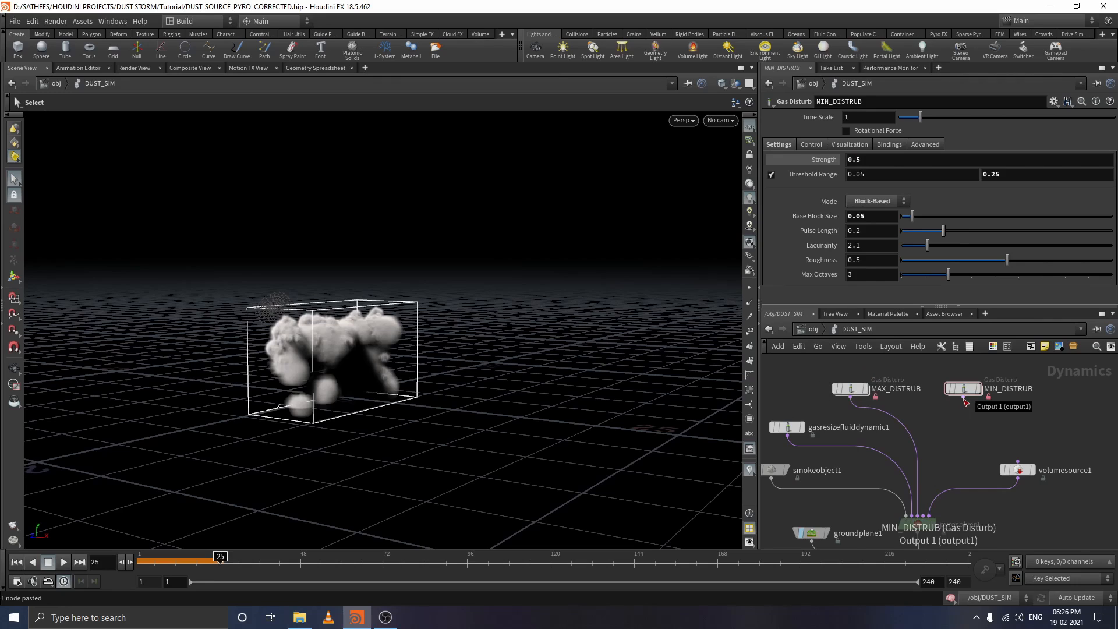
# - Add a Merge node that combines MAX_DISTRUB and MIN_DISTRUB into the Velocity Update input of pyrosolver1
pyautogui.moveTo(963, 397); pyautogui.dragTo(952, 414)
pyautogui.click(937, 433)
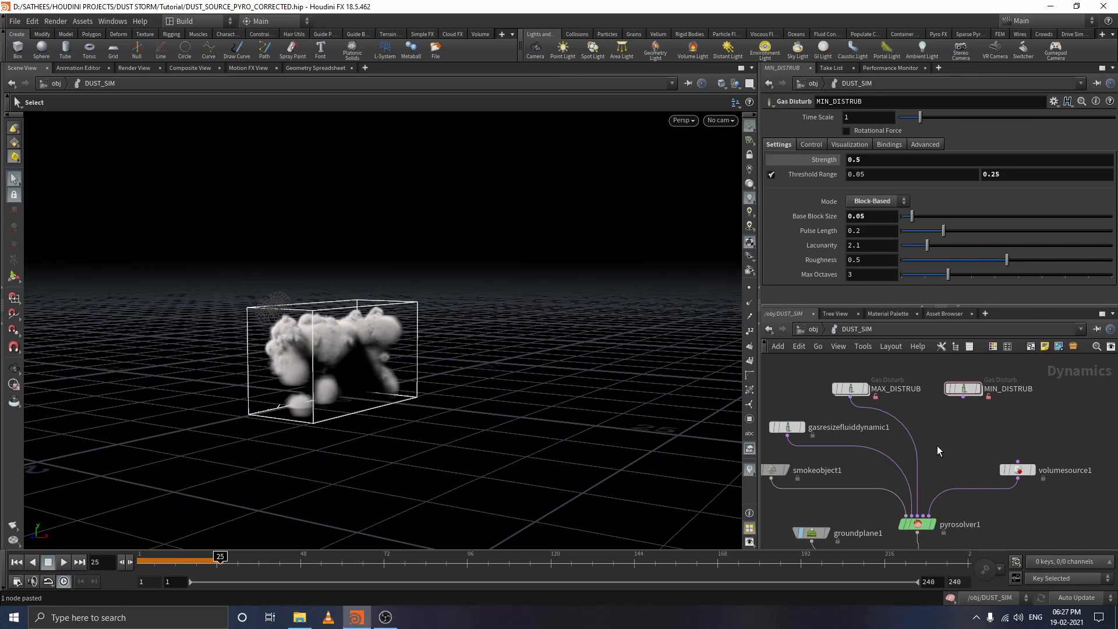
pyautogui.press('Tab')
pyautogui.write('merge')
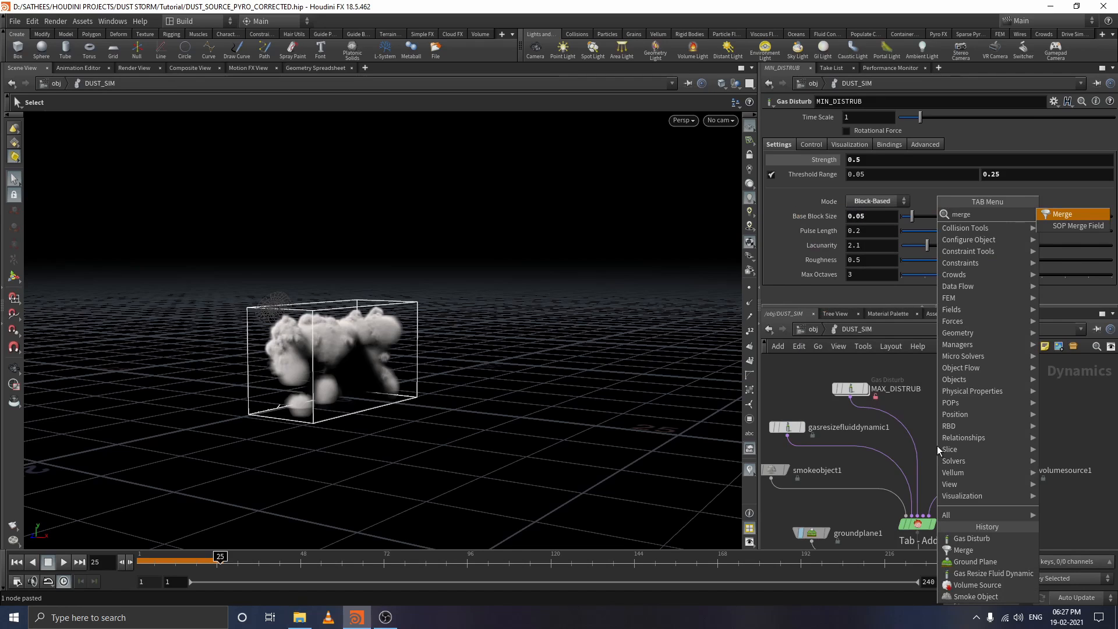
pyautogui.press('Return')
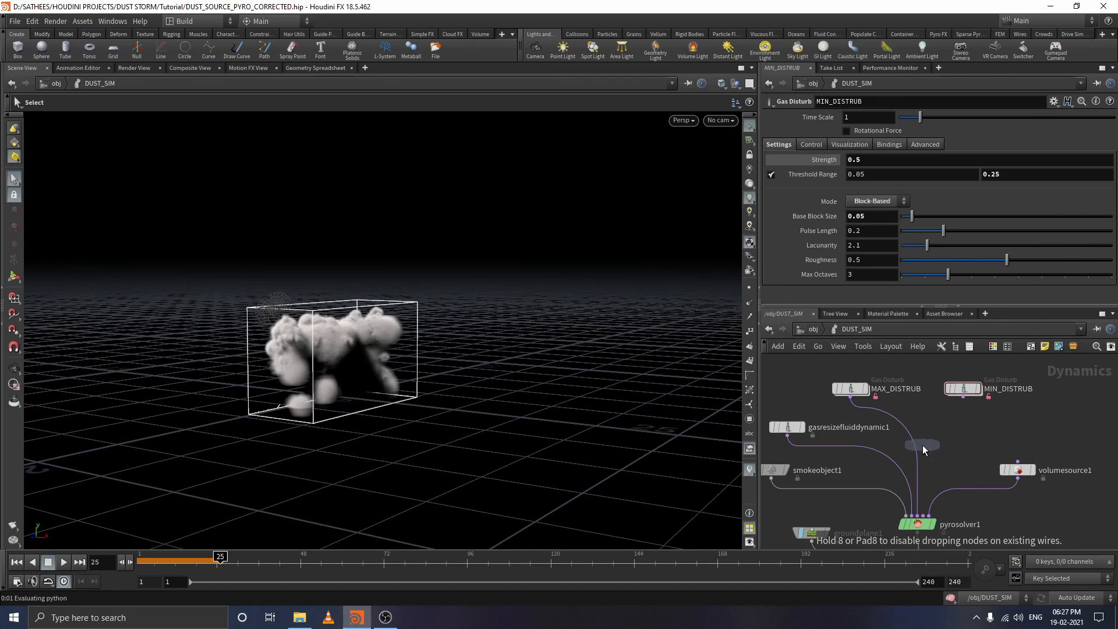
pyautogui.click(920, 445)
pyautogui.moveTo(854, 400); pyautogui.dragTo(924, 430)
pyautogui.moveTo(964, 397); pyautogui.dragTo(918, 516)
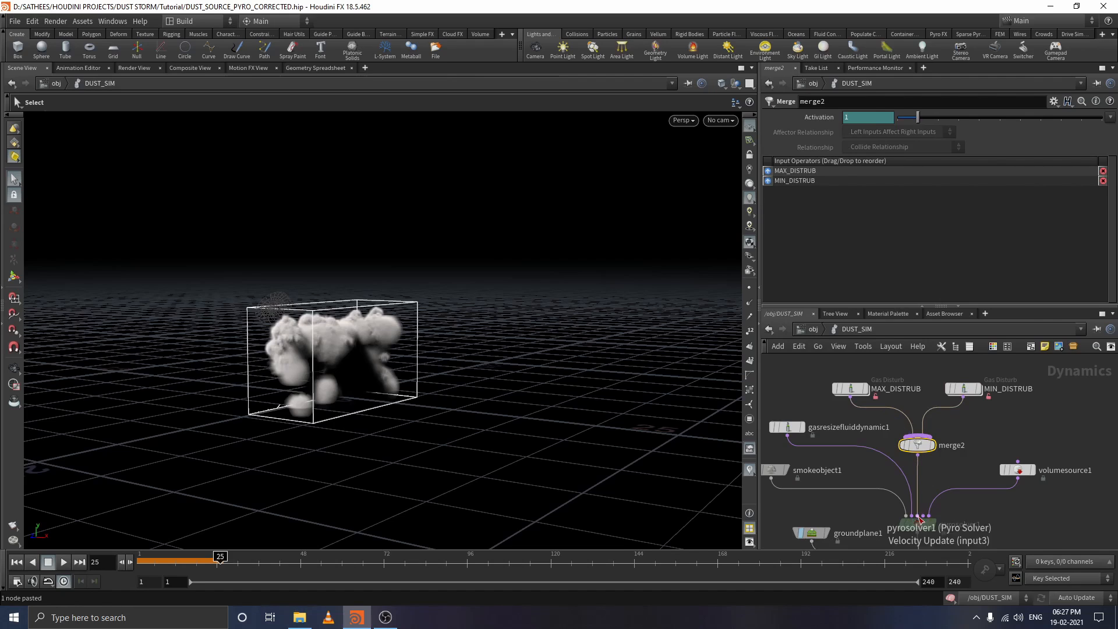
pyautogui.click(973, 450)
pyautogui.moveTo(815, 376); pyautogui.dragTo(991, 406)
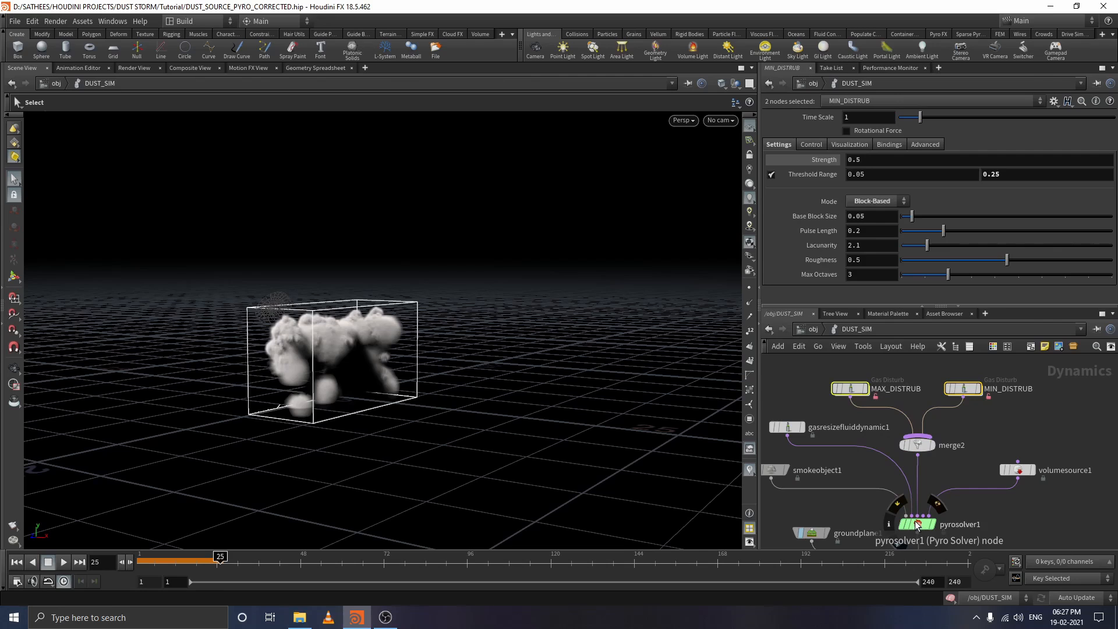
pyautogui.rightClick(851, 389)
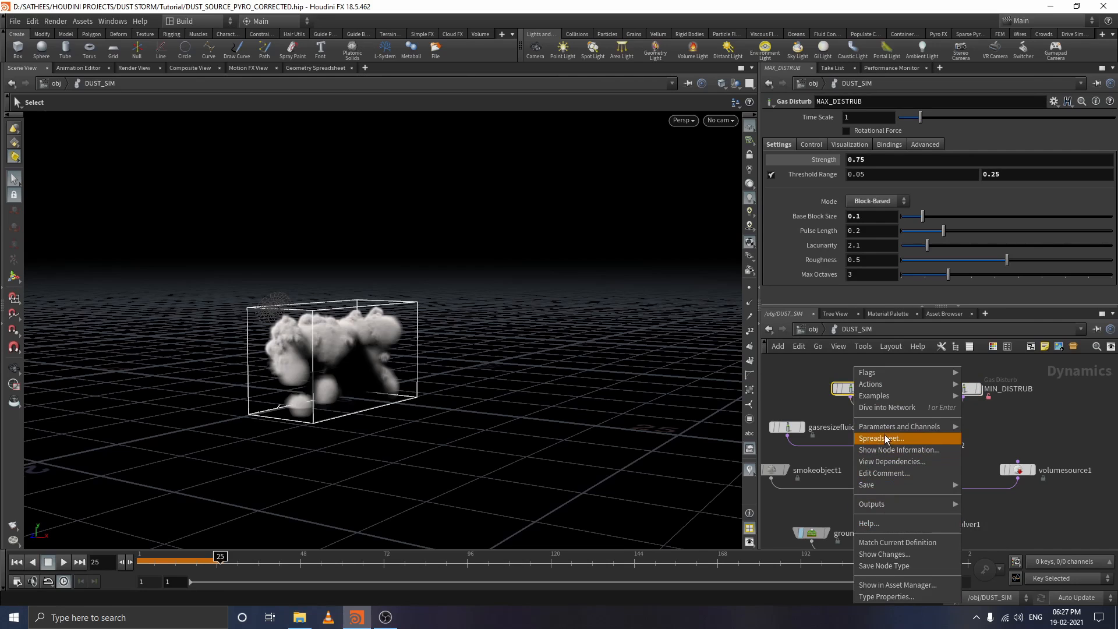
pyautogui.moveTo(902, 428)
pyautogui.click(785, 380)
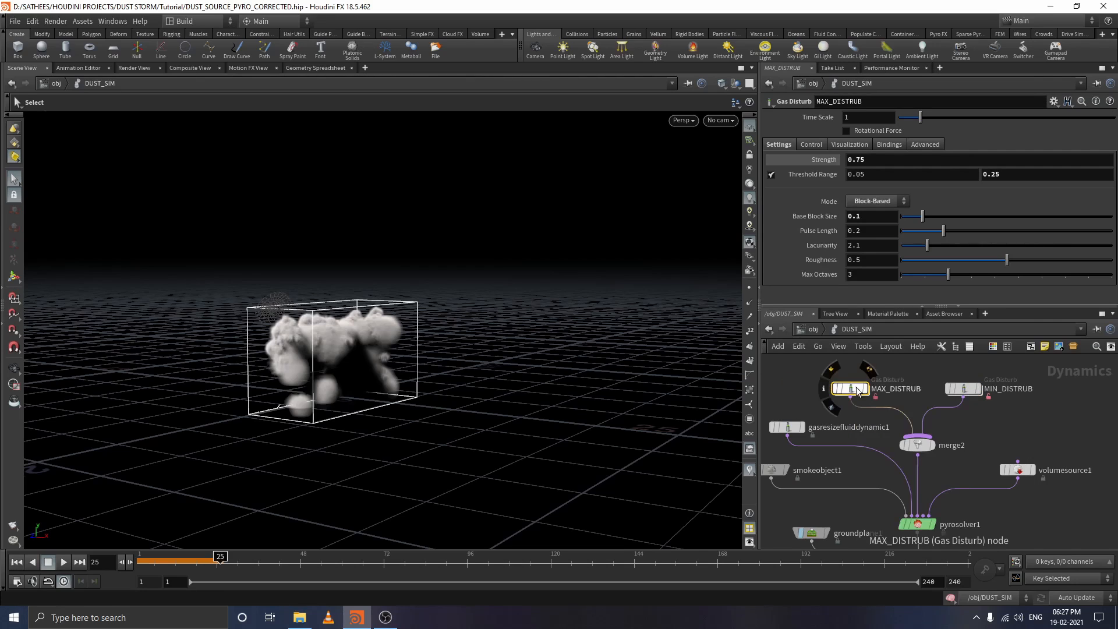
pyautogui.rightClick(851, 389)
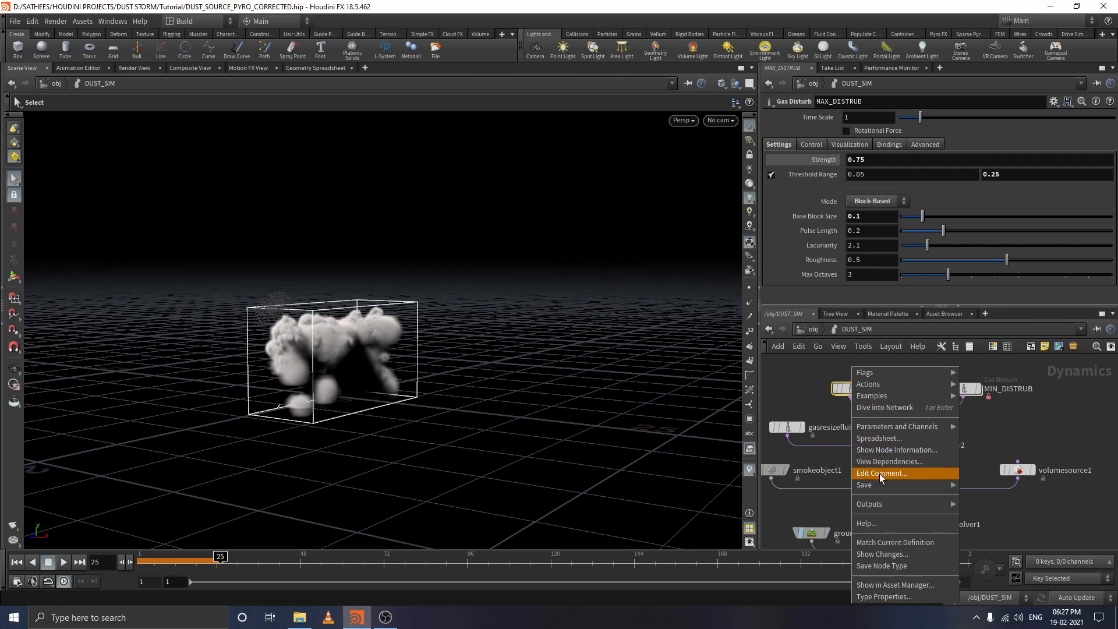
pyautogui.moveTo(886, 487)
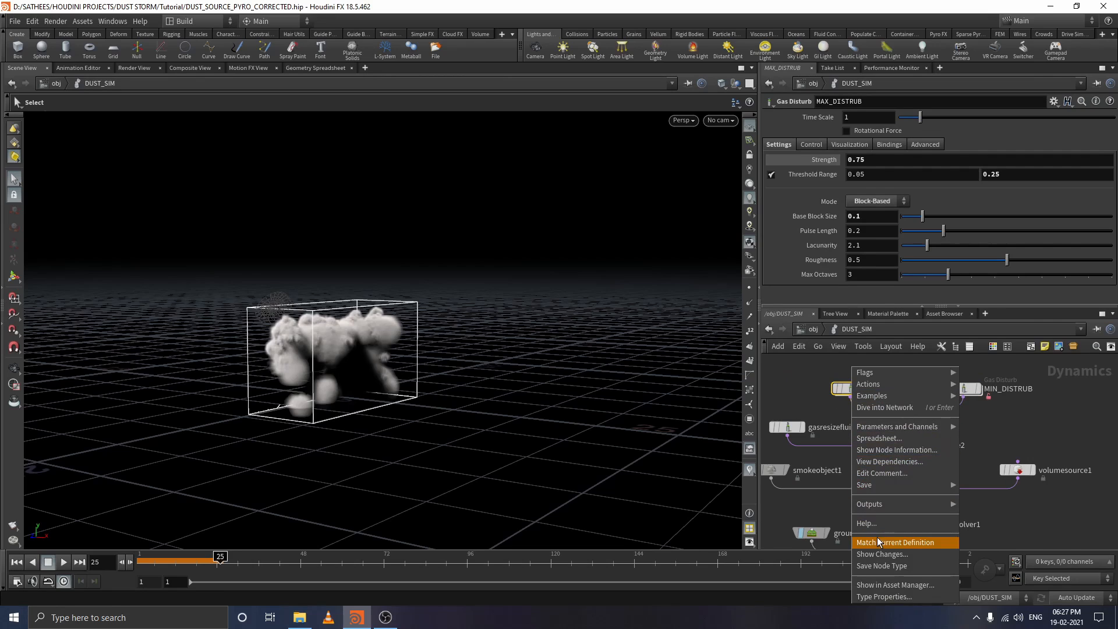
pyautogui.click(800, 373)
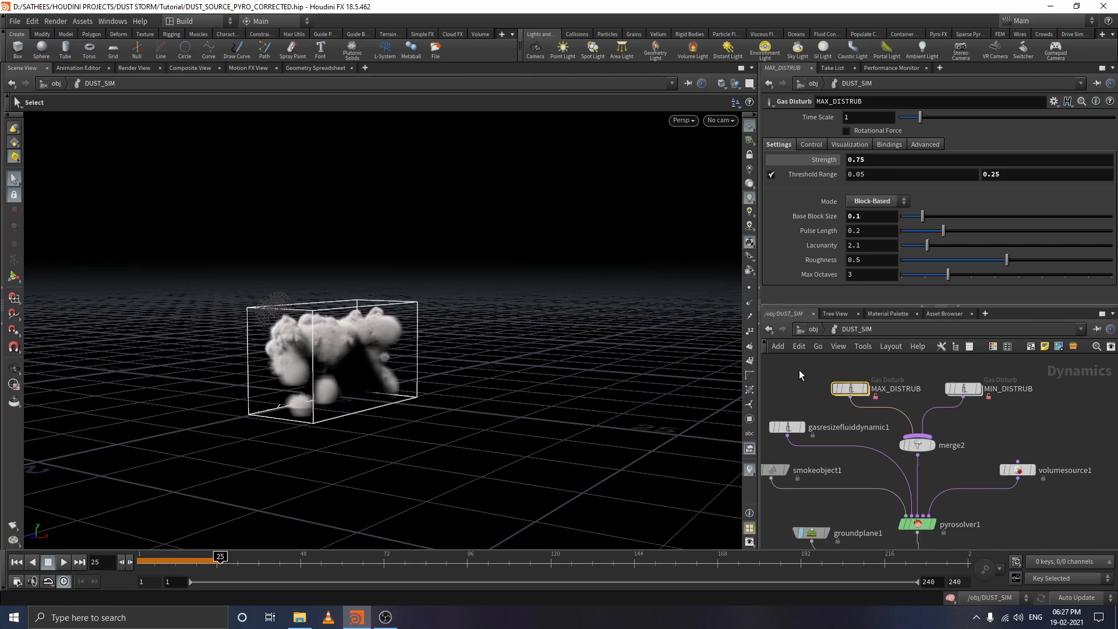
# - Dive into MAX_DISTRUB and open the network of its vex Gas Field VOP
pyautogui.rightClick(850, 388)
pyautogui.click(850, 389)
pyautogui.doubleClick(850, 388)
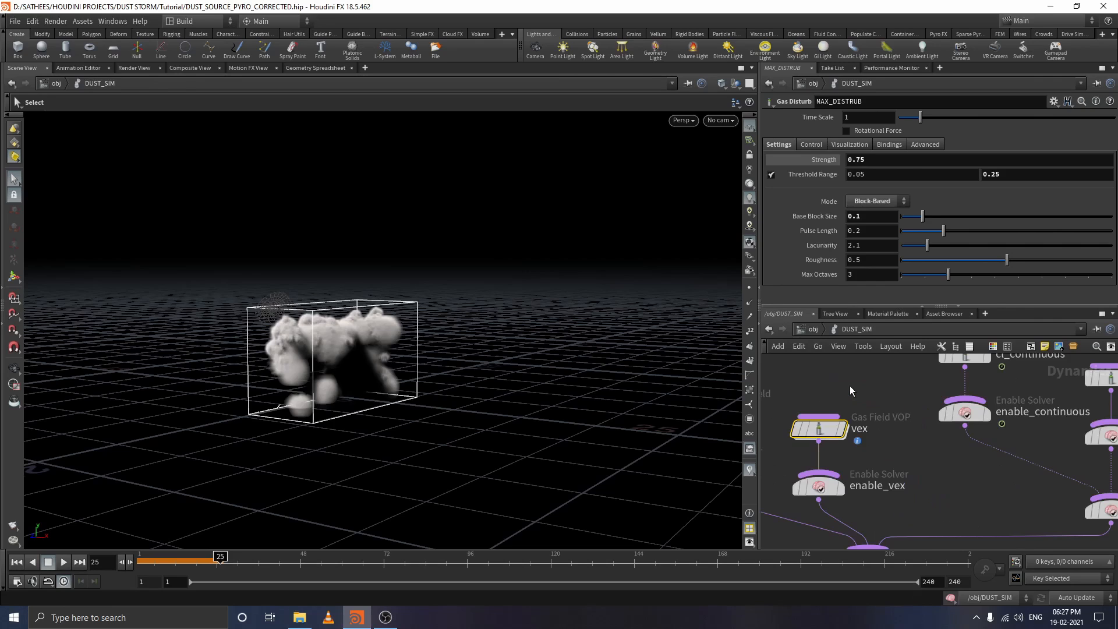
pyautogui.moveTo(974, 463); pyautogui.dragTo(1001, 464, button='middle')
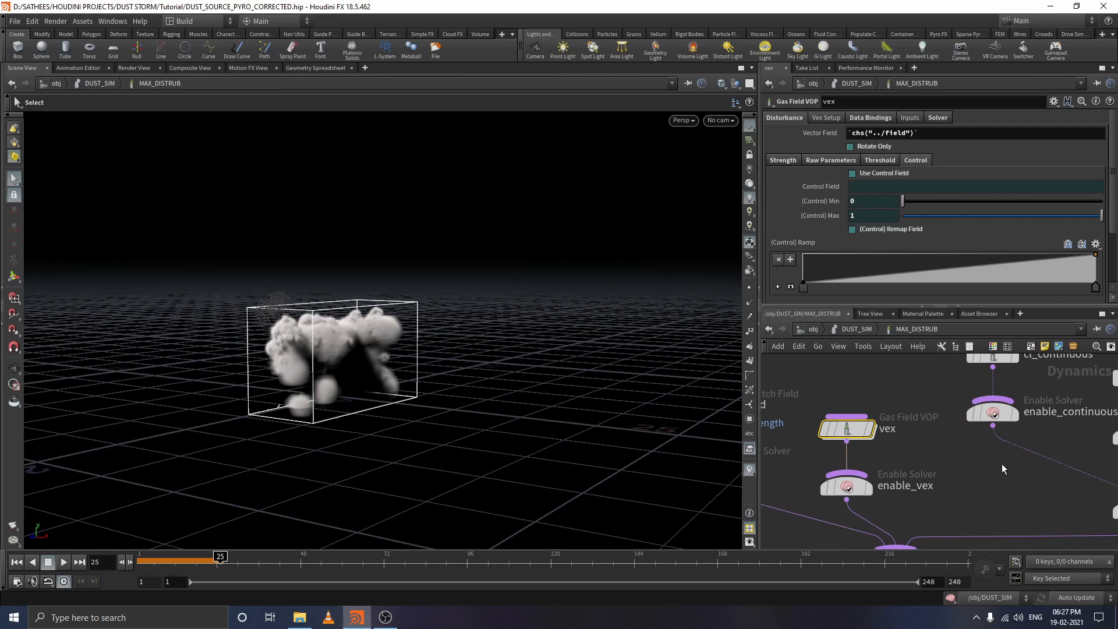
pyautogui.doubleClick(850, 430)
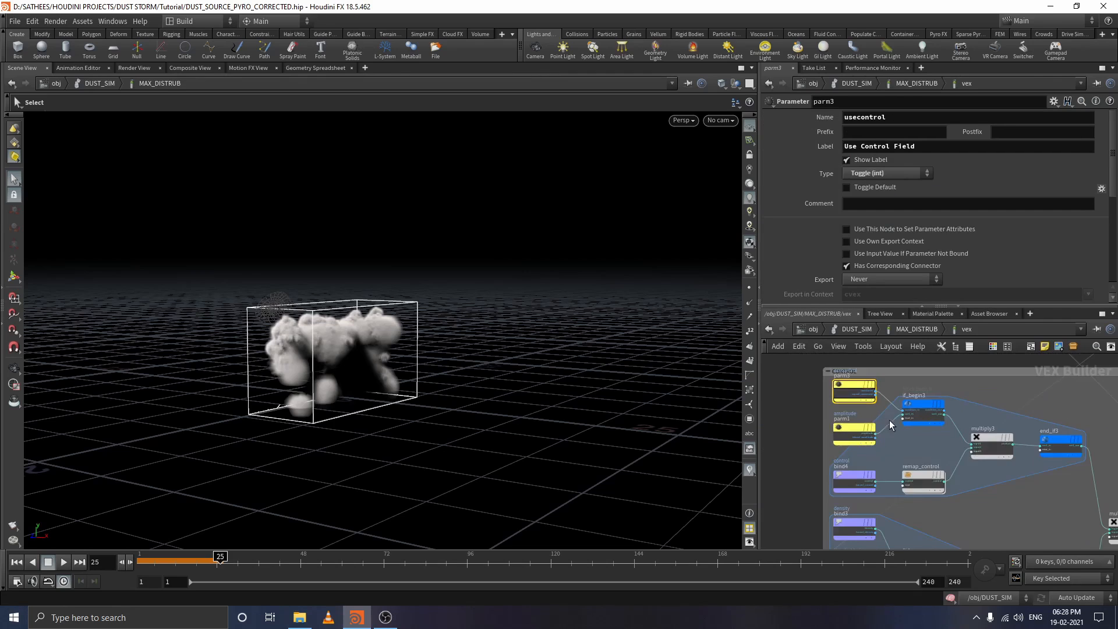
# - Change the type of the usecontrol parameter node parm3 in the CONTROL group to Vector (vector)
pyautogui.scroll(-5, 932, 453)
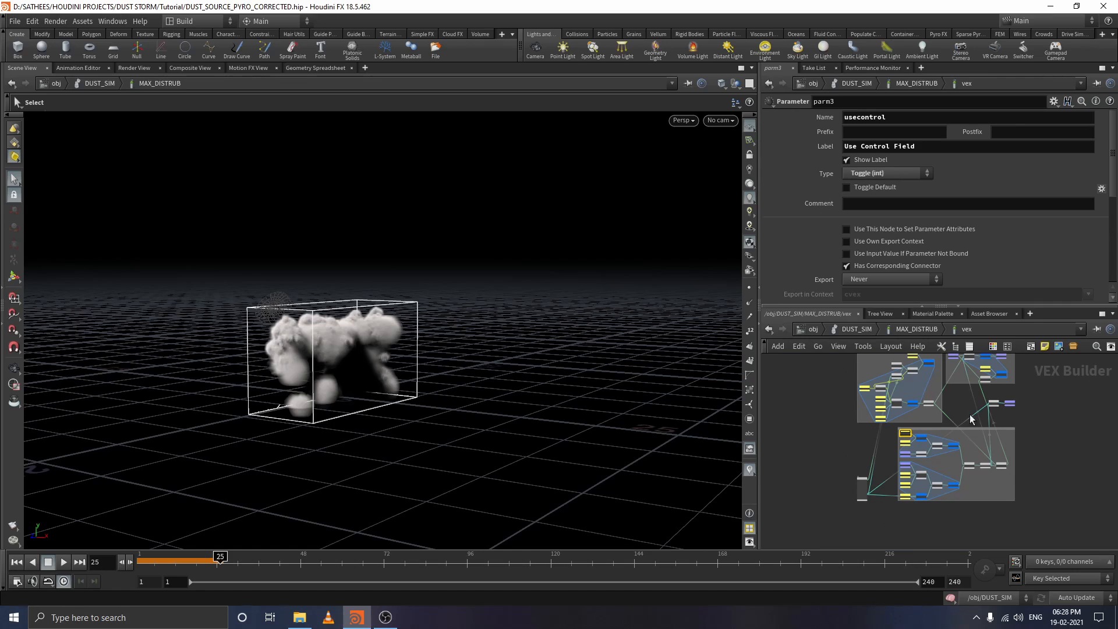
pyautogui.scroll(5, 936, 422)
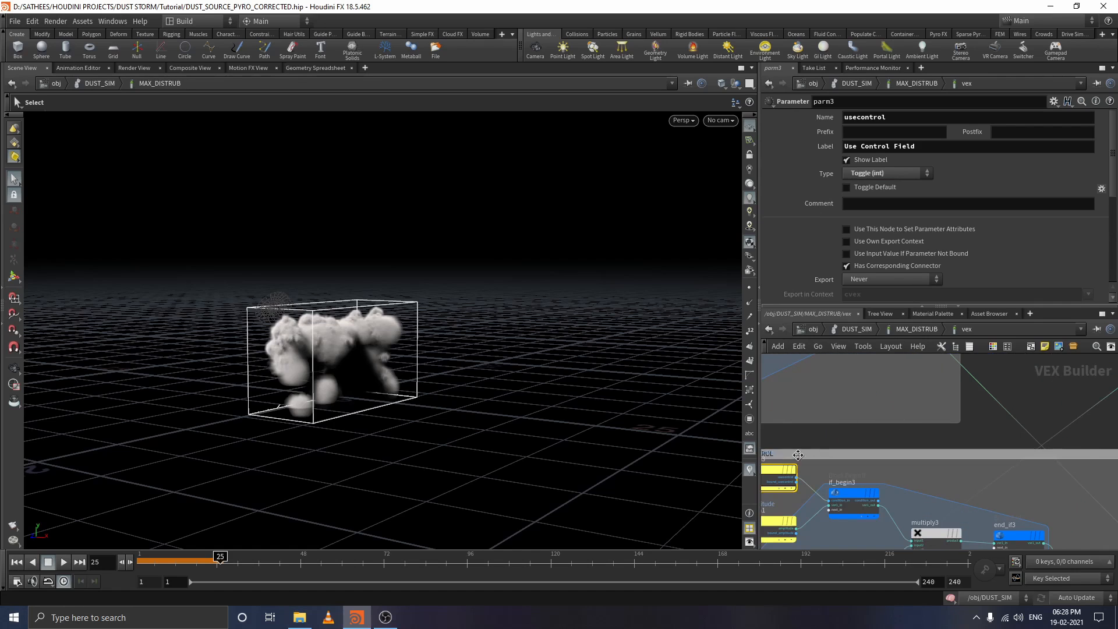
pyautogui.moveTo(861, 434); pyautogui.dragTo(985, 392, button='middle')
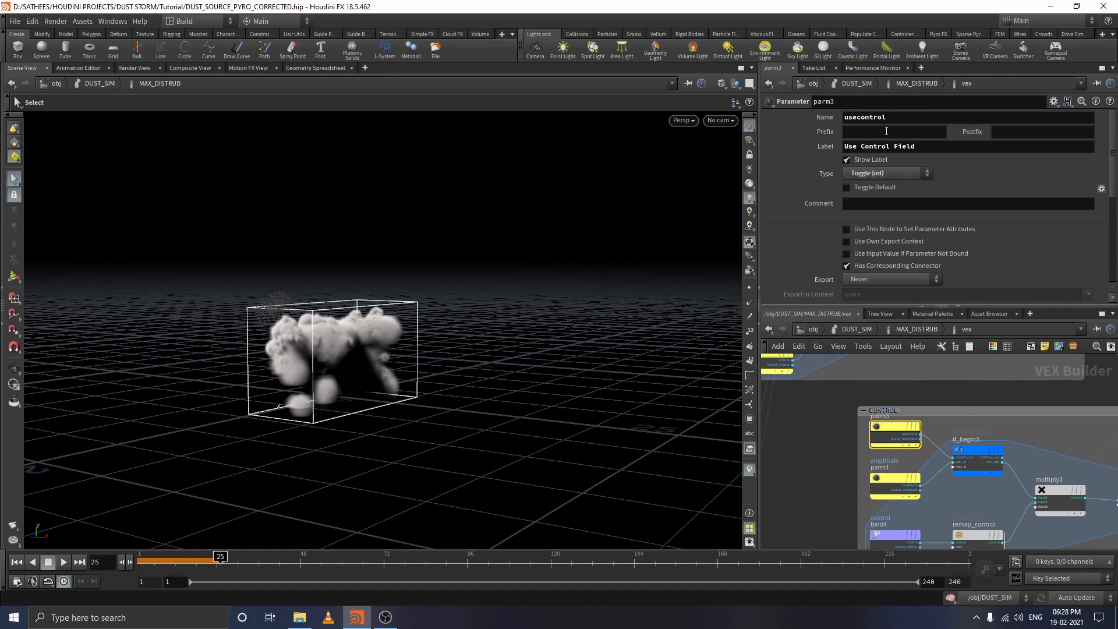
pyautogui.click(900, 172)
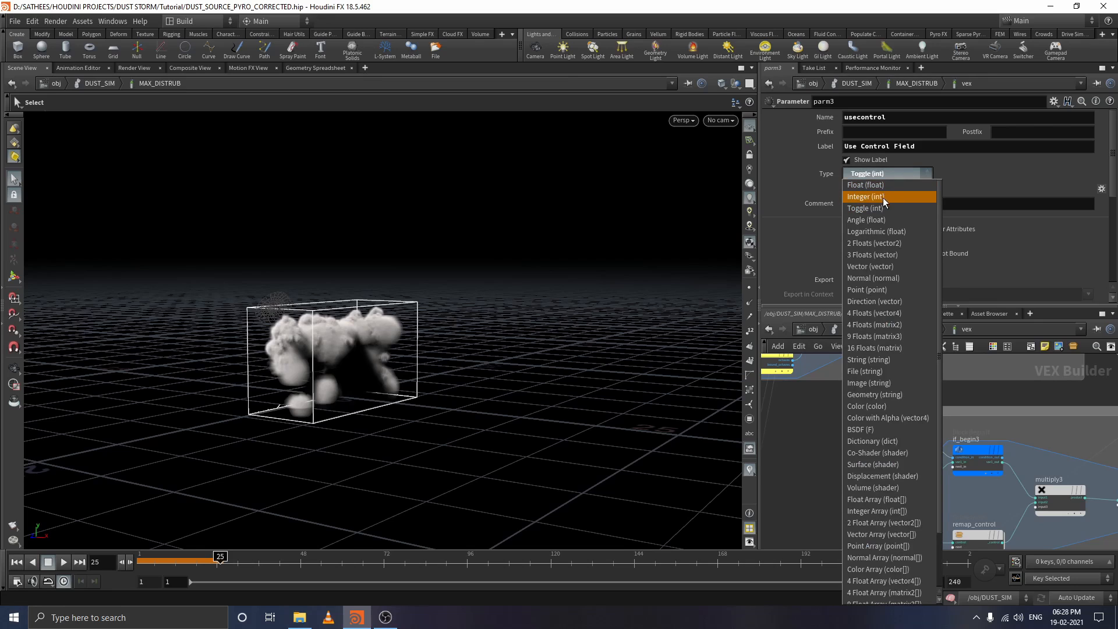
pyautogui.click(867, 265)
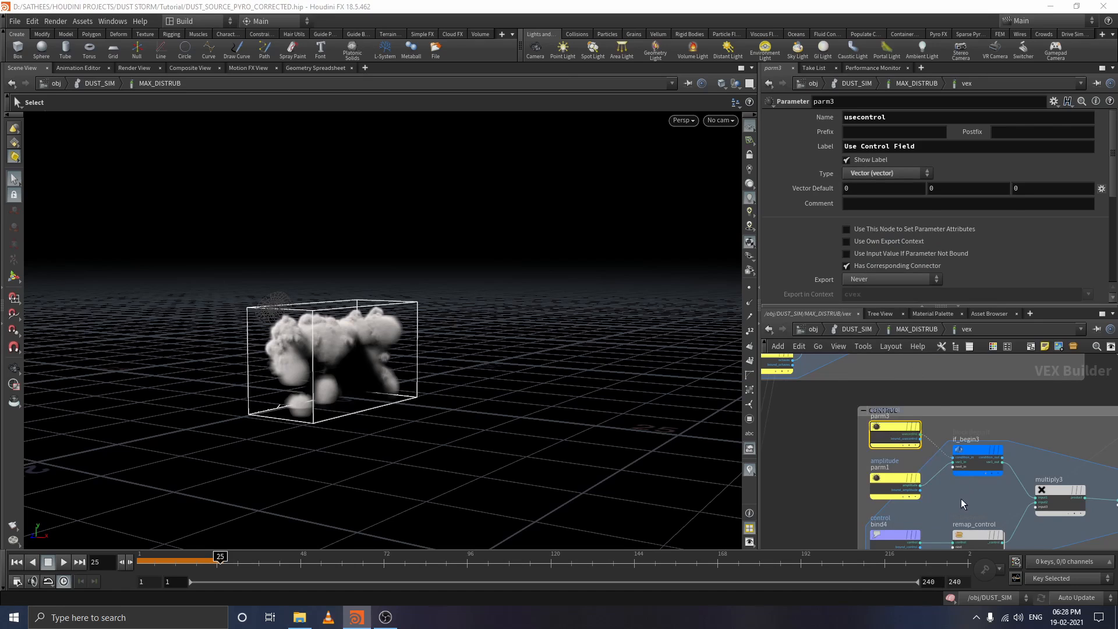
# - Add a Length node between the usecontrol parameter parm3 and if_begin3 in the CONTROL group
pyautogui.scroll(3, 962, 506)
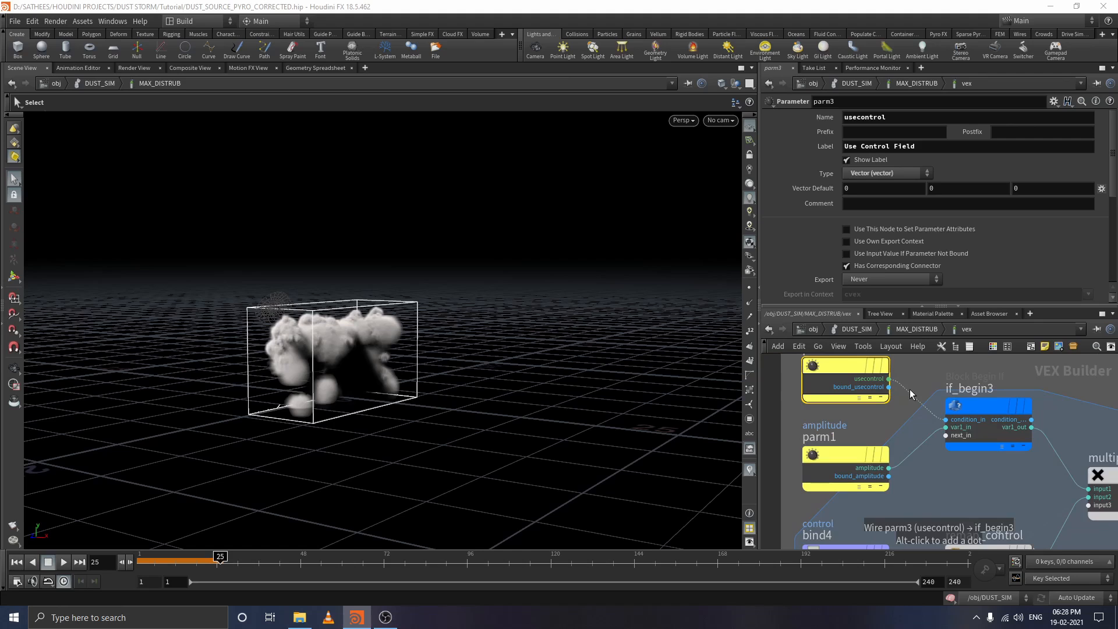
pyautogui.press('Tab')
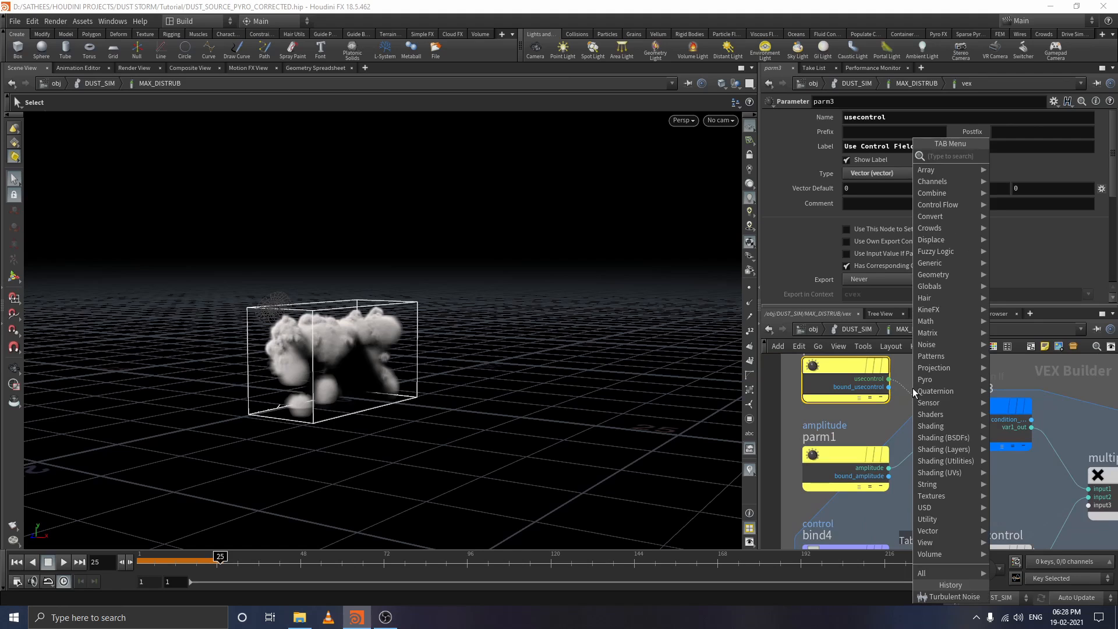
pyautogui.write('length')
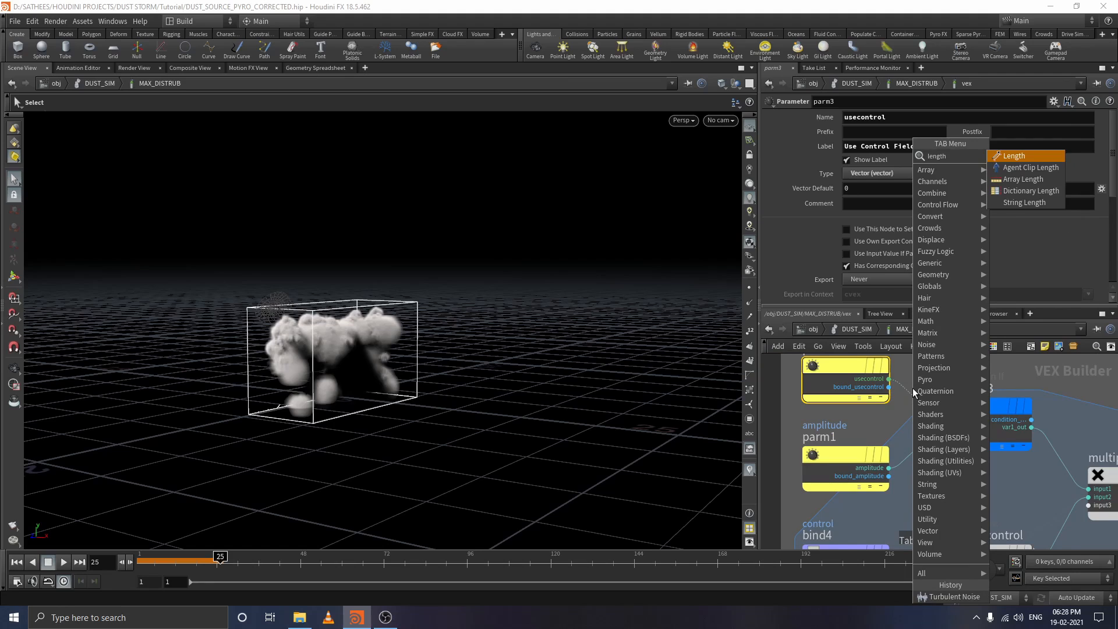
pyautogui.press('Return')
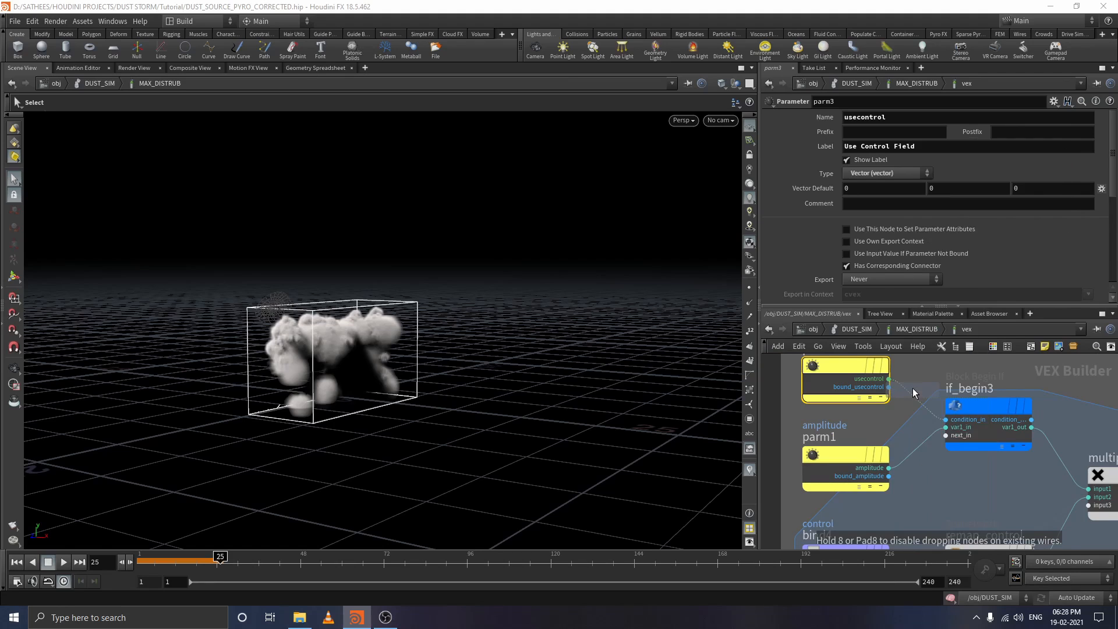
pyautogui.click(913, 387)
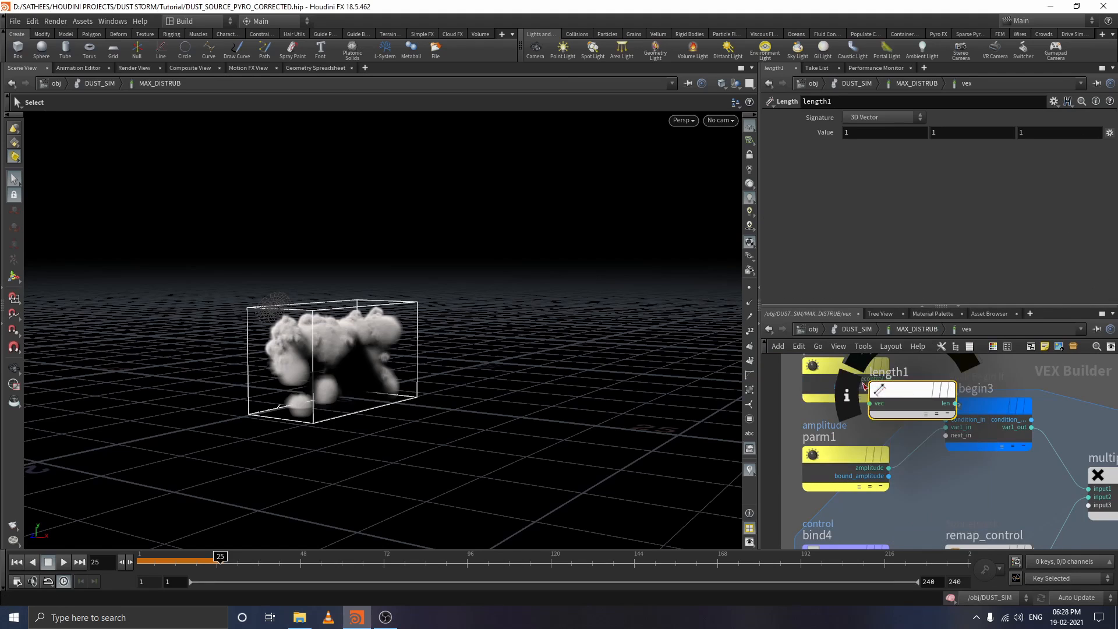
pyautogui.moveTo(910, 388); pyautogui.dragTo(921, 418)
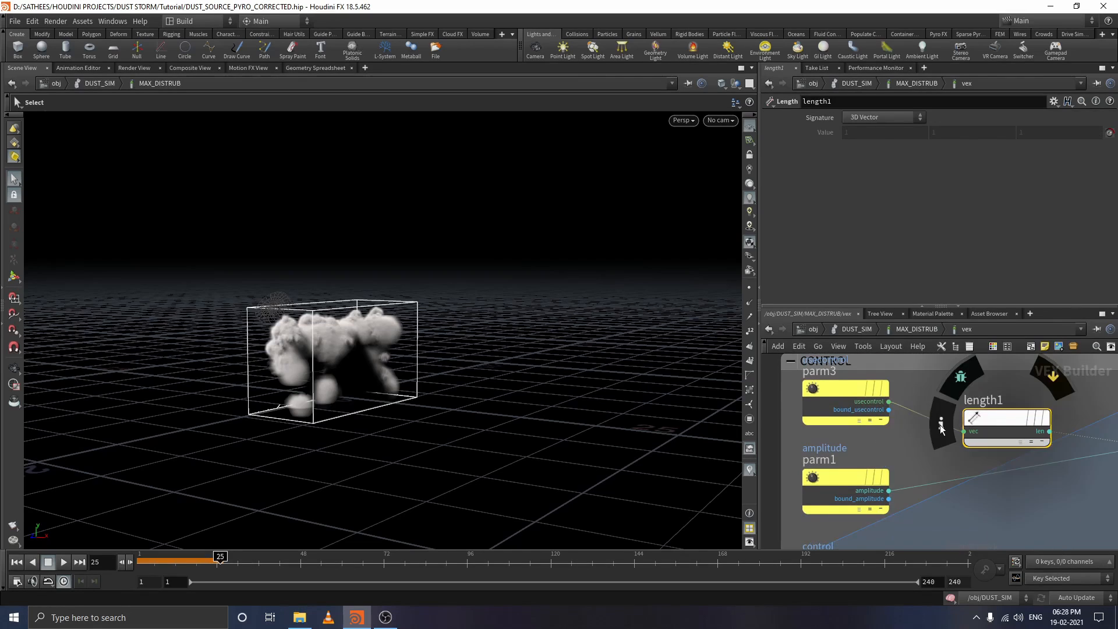
# - Place length1 beside parm3 and wire its len output into the condition input of if_begin3
pyautogui.scroll(-3, 879, 425)
pyautogui.scroll(-2, 879, 426)
pyautogui.scroll(3, 1029, 452)
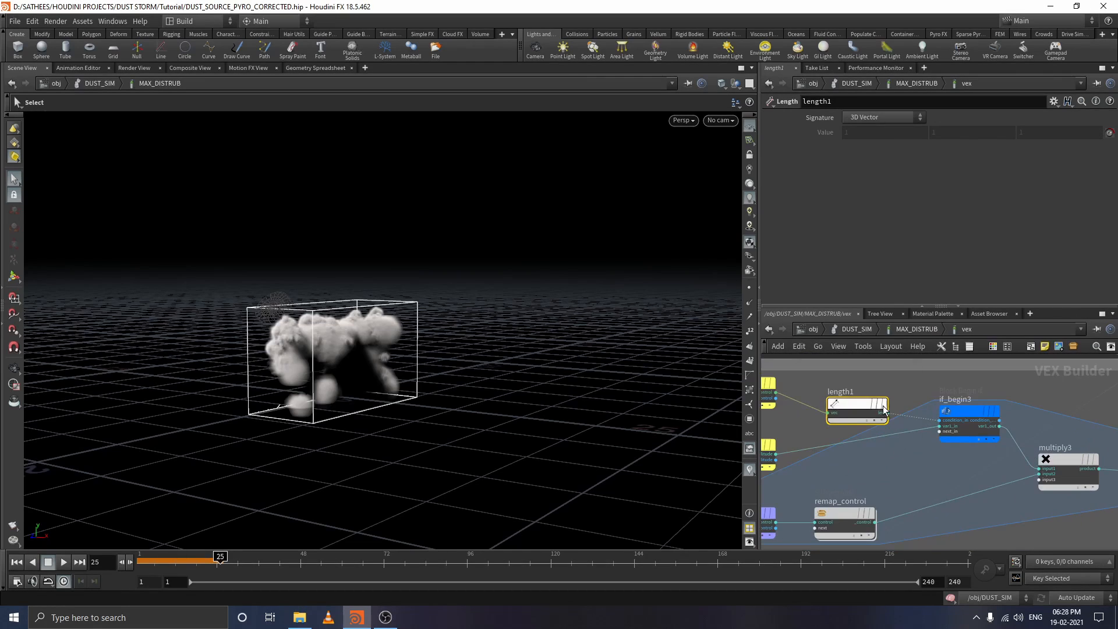
pyautogui.click(941, 426)
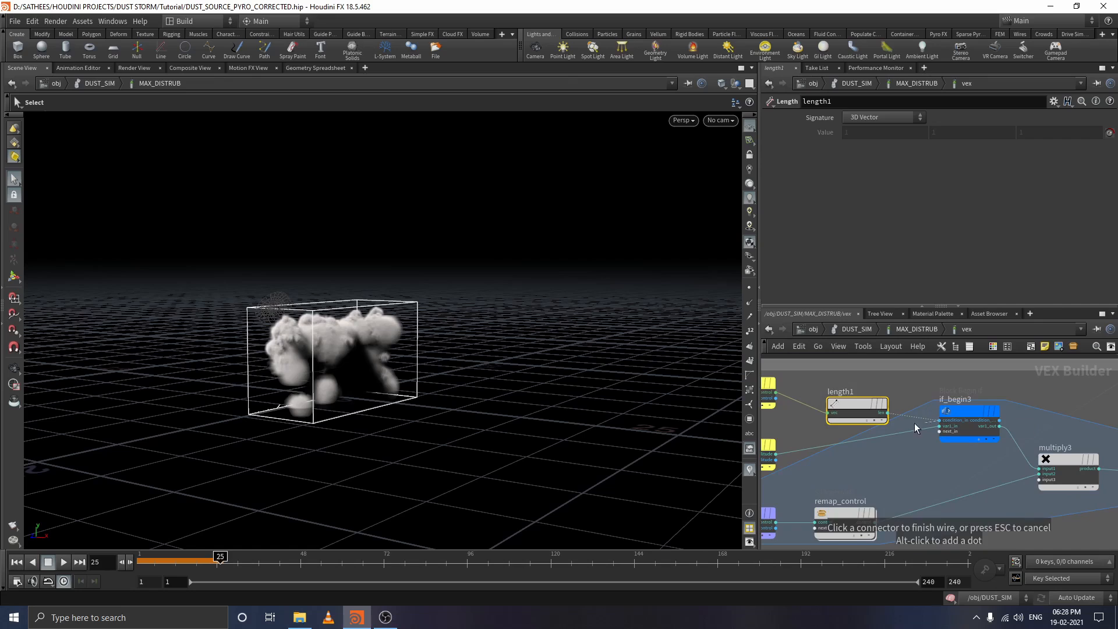
pyautogui.moveTo(865, 403); pyautogui.dragTo(801, 395)
pyautogui.click(815, 398)
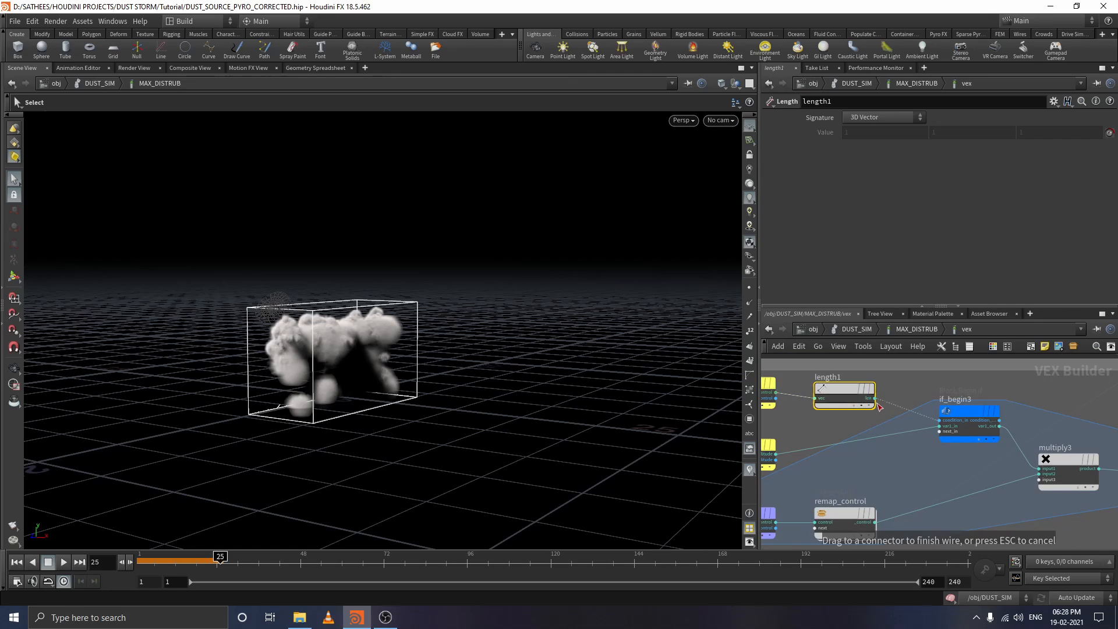
pyautogui.click(874, 398)
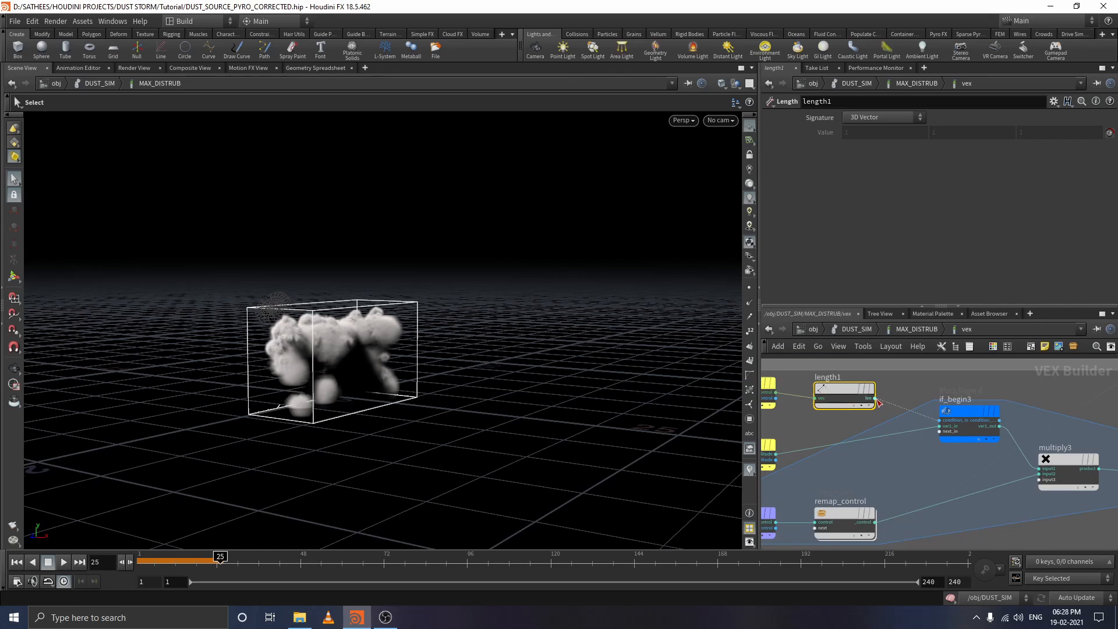
pyautogui.click(946, 422)
# - Leave the vex network and go back up through MAX_DISTRUB to the DUST_SIM network
pyautogui.scroll(-5, 954, 403)
pyautogui.scroll(-3, 963, 402)
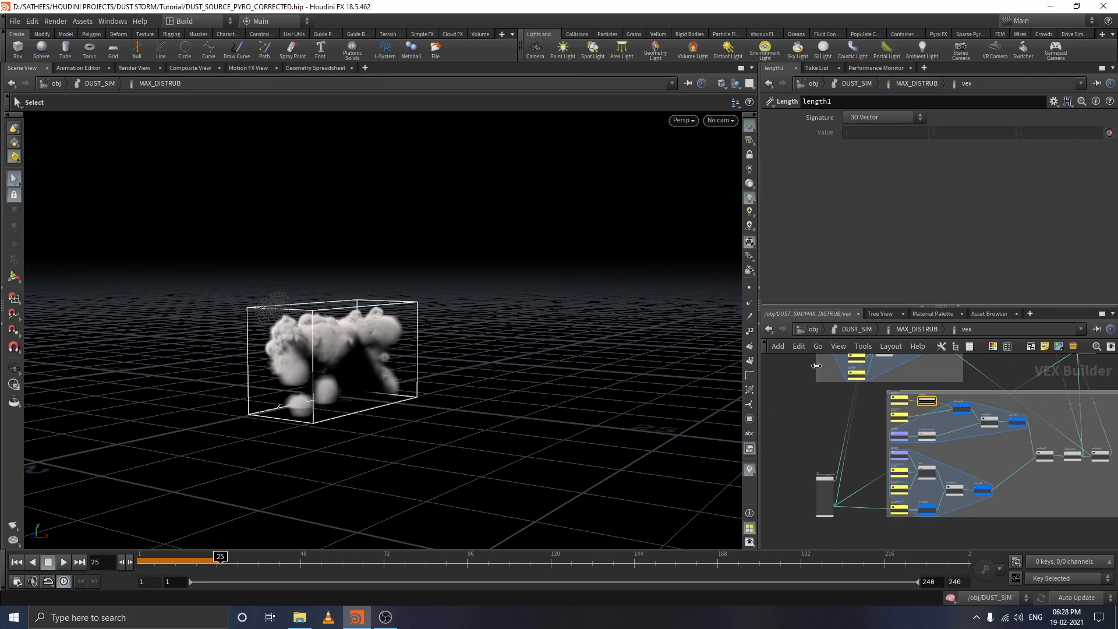
pyautogui.click(916, 329)
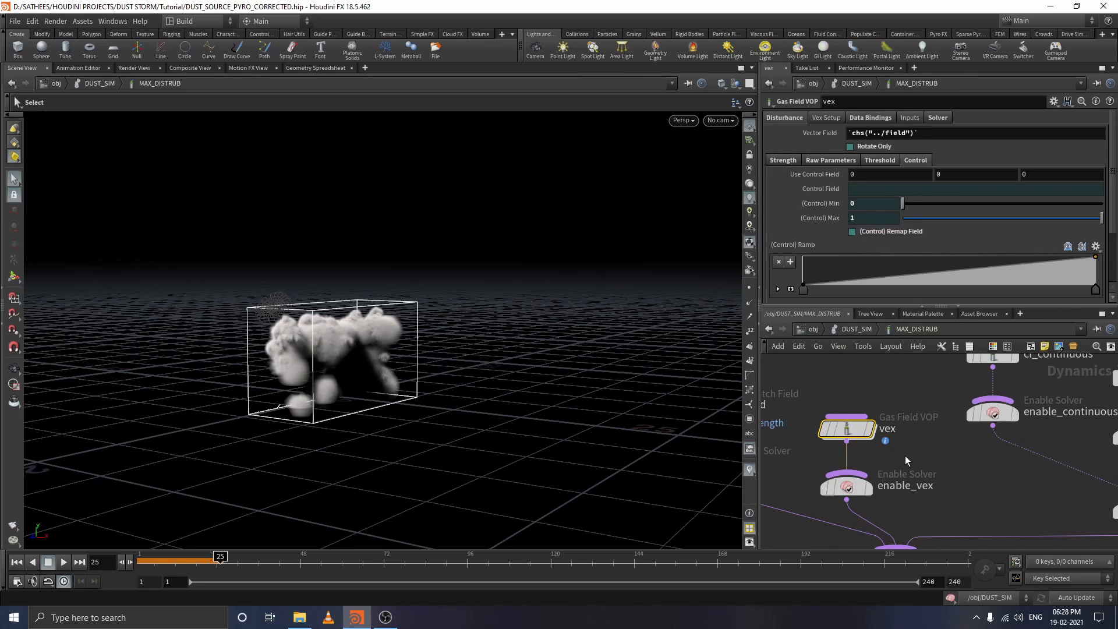
pyautogui.scroll(-2, 904, 456)
pyautogui.doubleClick(893, 440)
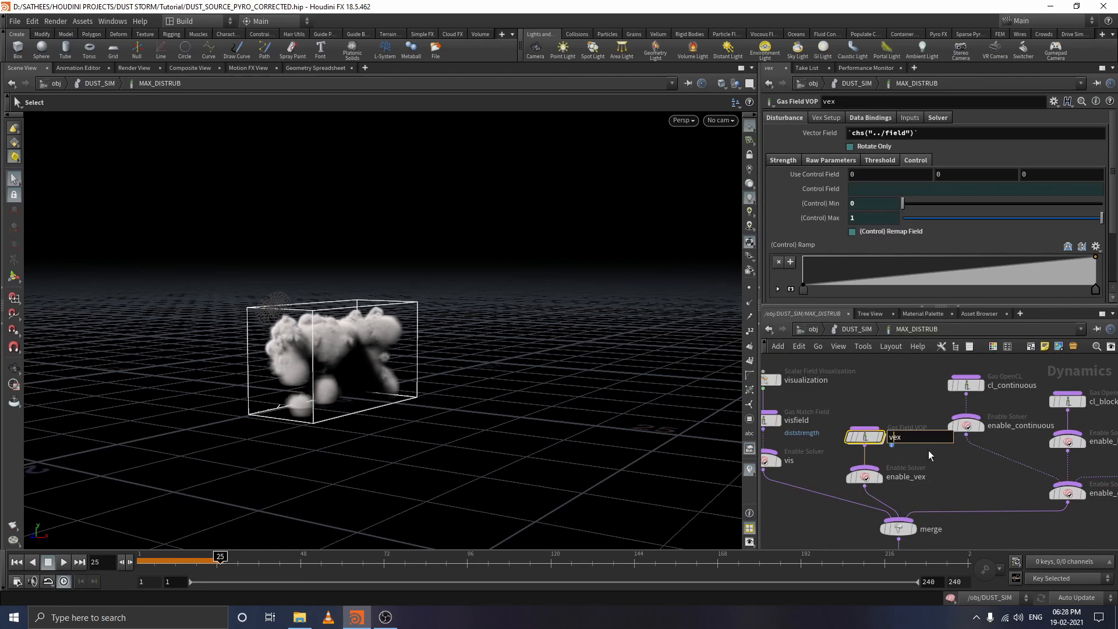
pyautogui.click(862, 329)
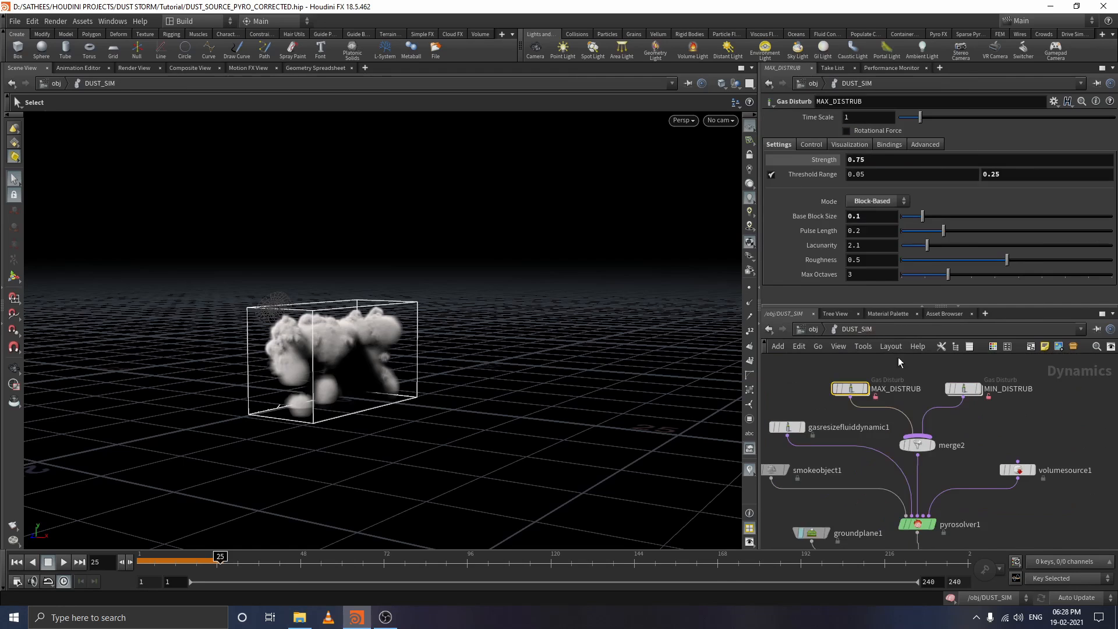
pyautogui.middleClick(911, 453)
pyautogui.click(1031, 428)
pyautogui.moveTo(804, 385); pyautogui.dragTo(1031, 405)
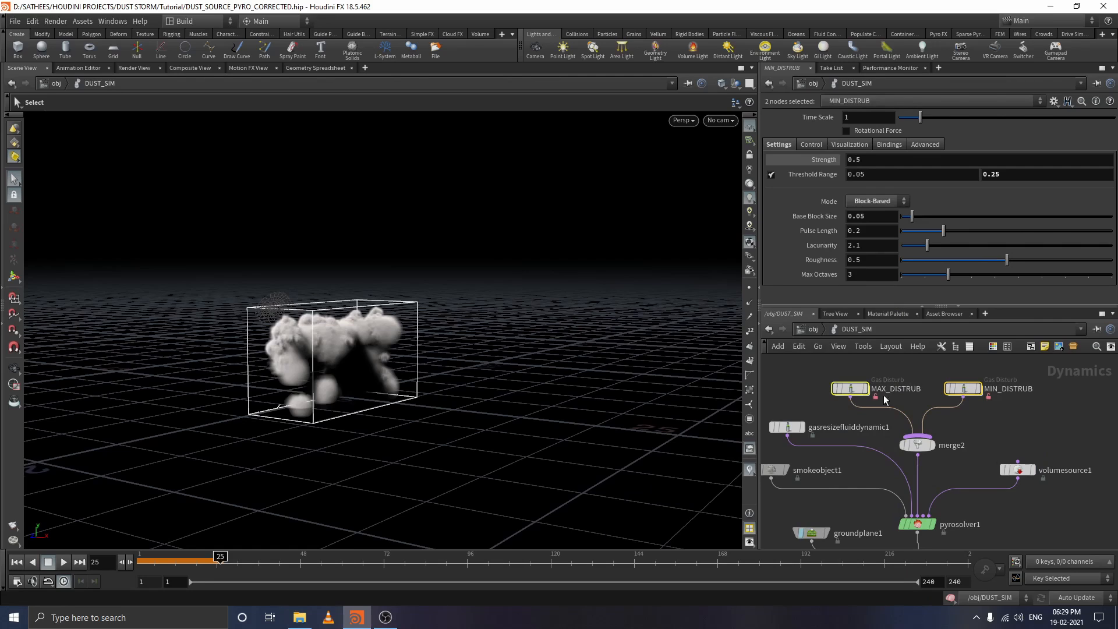
pyautogui.moveTo(809, 380); pyautogui.dragTo(994, 394)
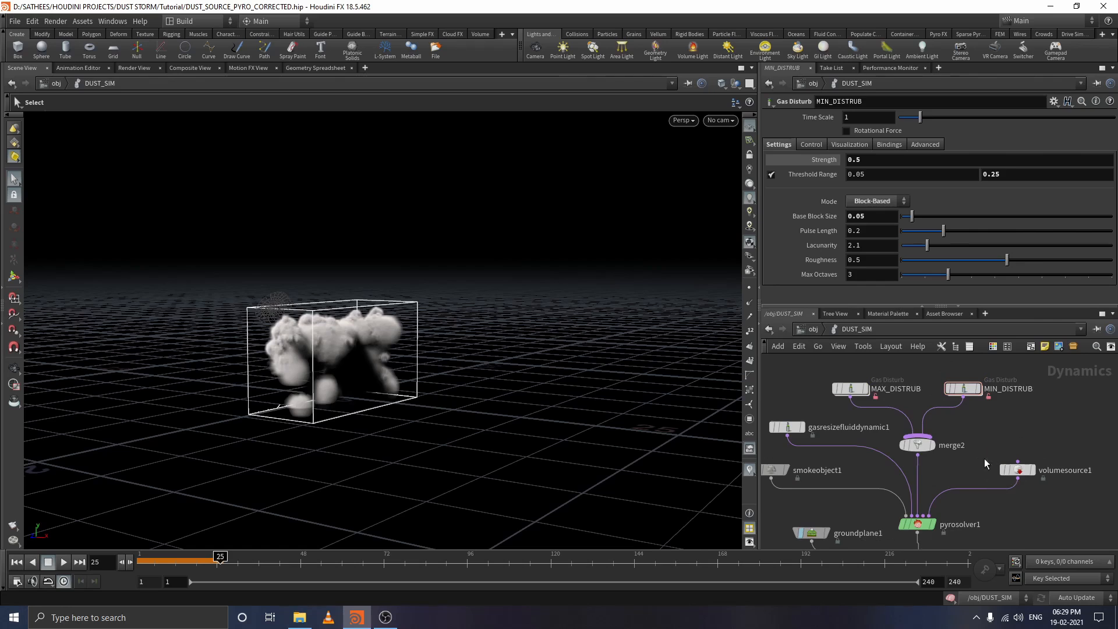
pyautogui.moveTo(984, 459); pyautogui.dragTo(984, 423, button='middle')
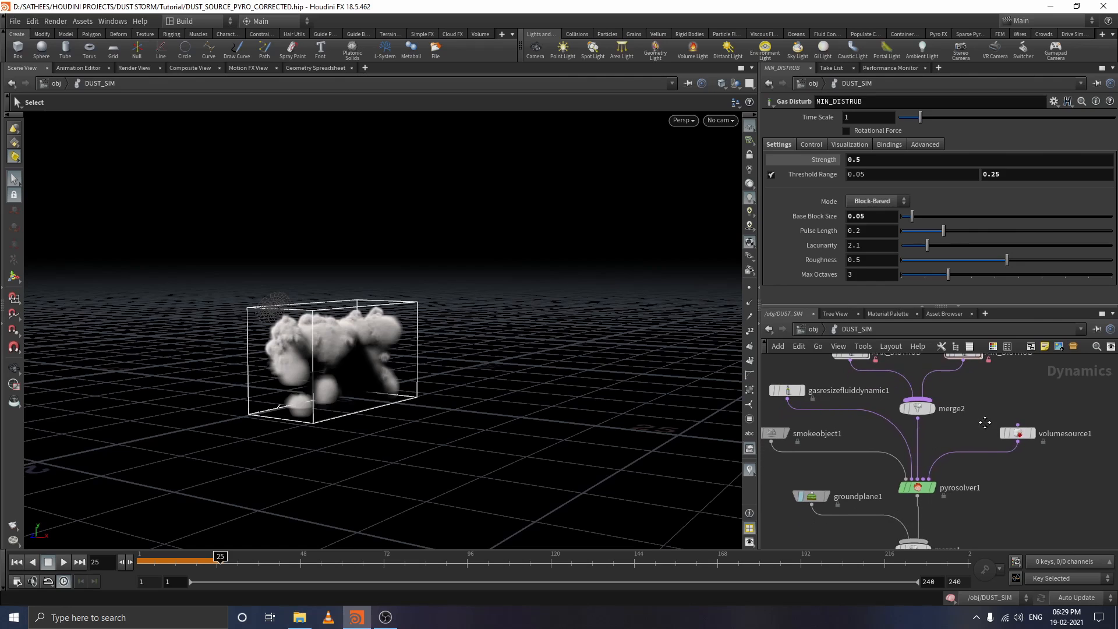
# - Go up to the object level and scrub the dust simulation to frames 18 and 9
pyautogui.click(812, 329)
pyautogui.press('h')
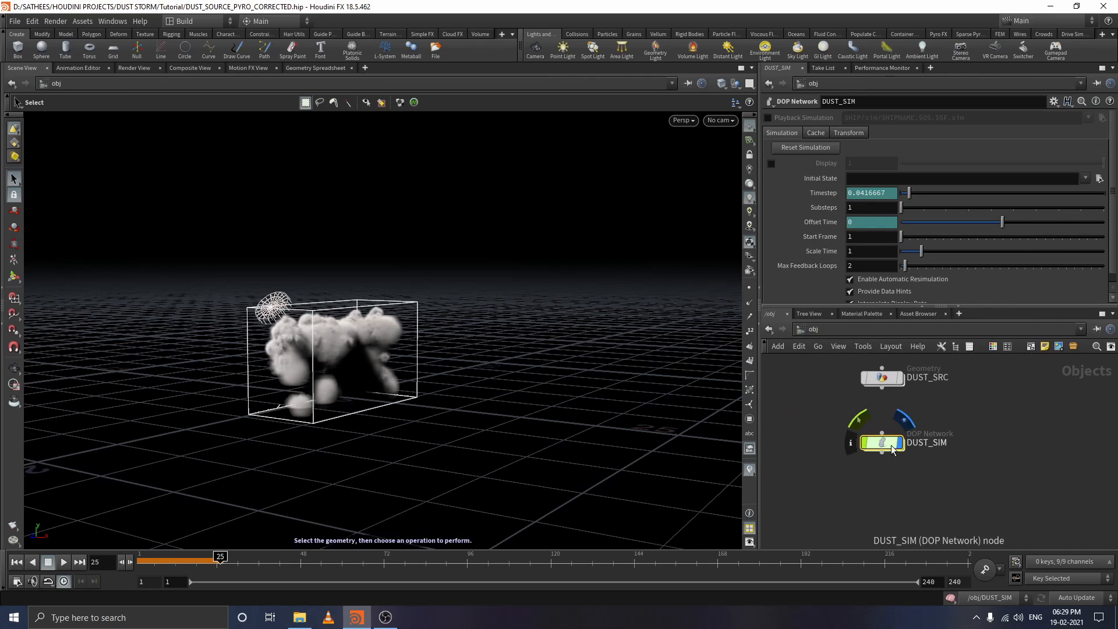
pyautogui.moveTo(222, 561)
pyautogui.mouseDown()
pyautogui.moveTo(172, 561)
pyautogui.moveTo(265, 562)
pyautogui.moveTo(210, 562)
pyautogui.mouseUp()
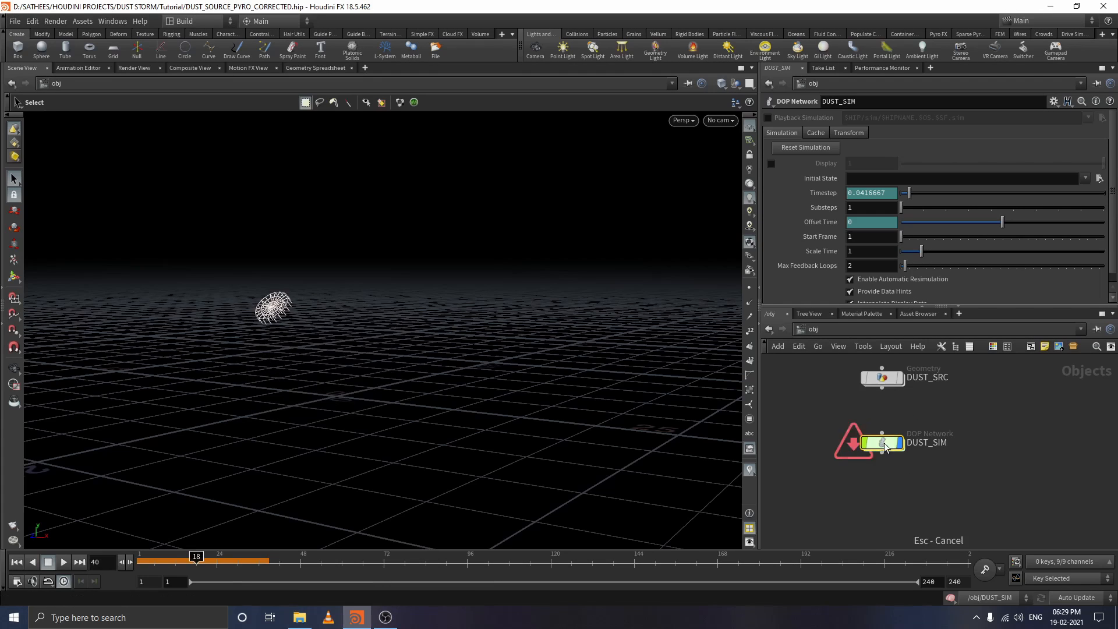
pyautogui.moveTo(883, 443); pyautogui.dragTo(882, 431)
pyautogui.click(901, 487)
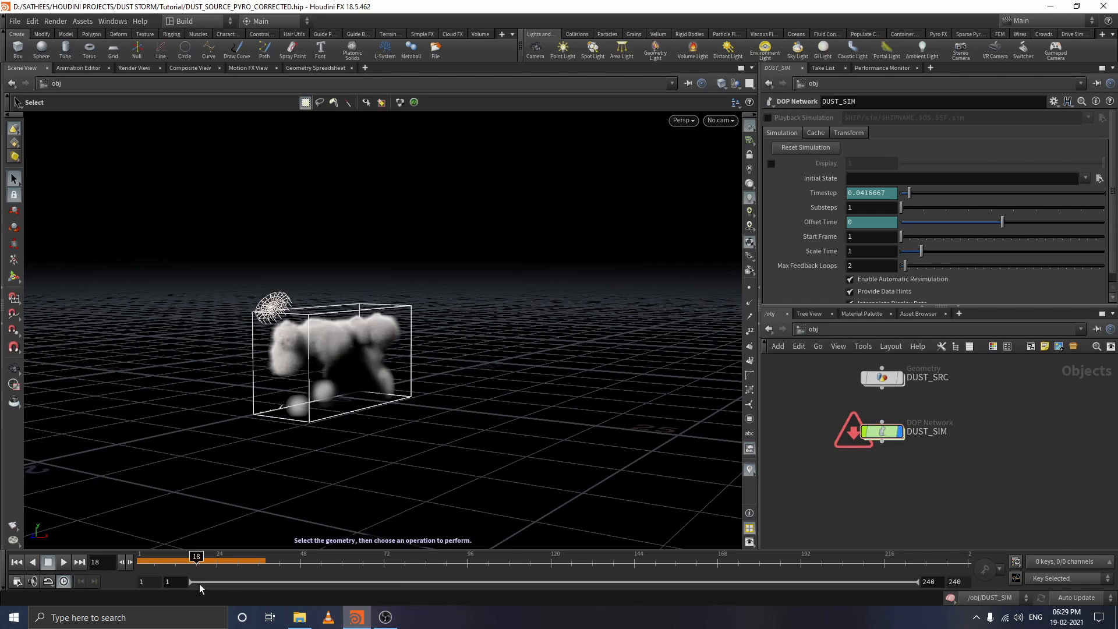
pyautogui.moveTo(196, 562); pyautogui.dragTo(165, 562)
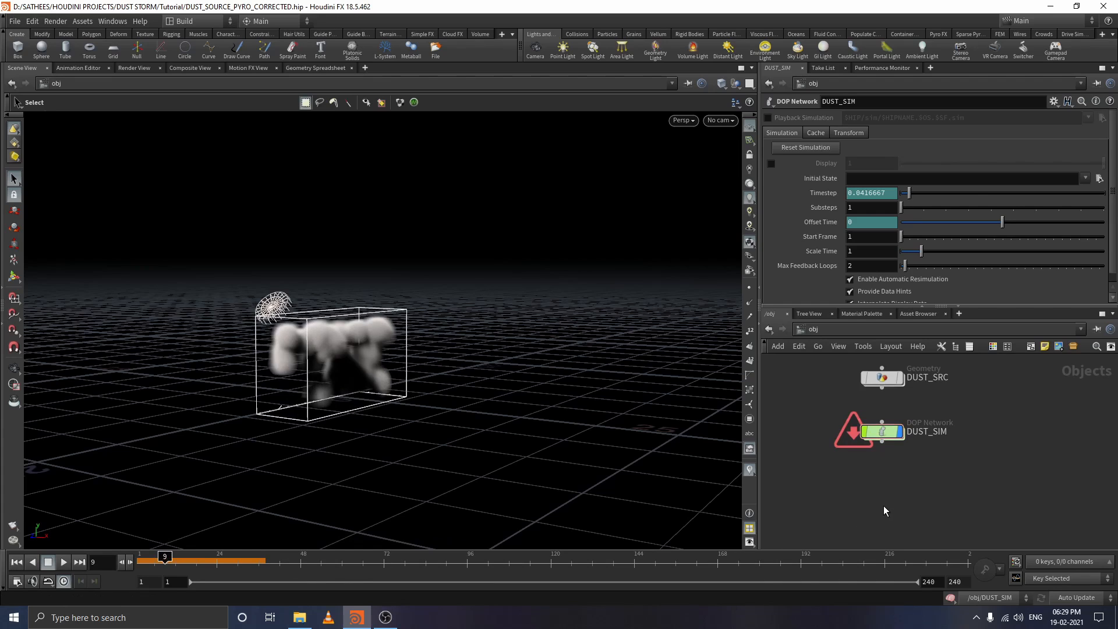
# - Add a Geometry node below DUST_SIM and rename it IMPORT_DUST
pyautogui.press('Tab')
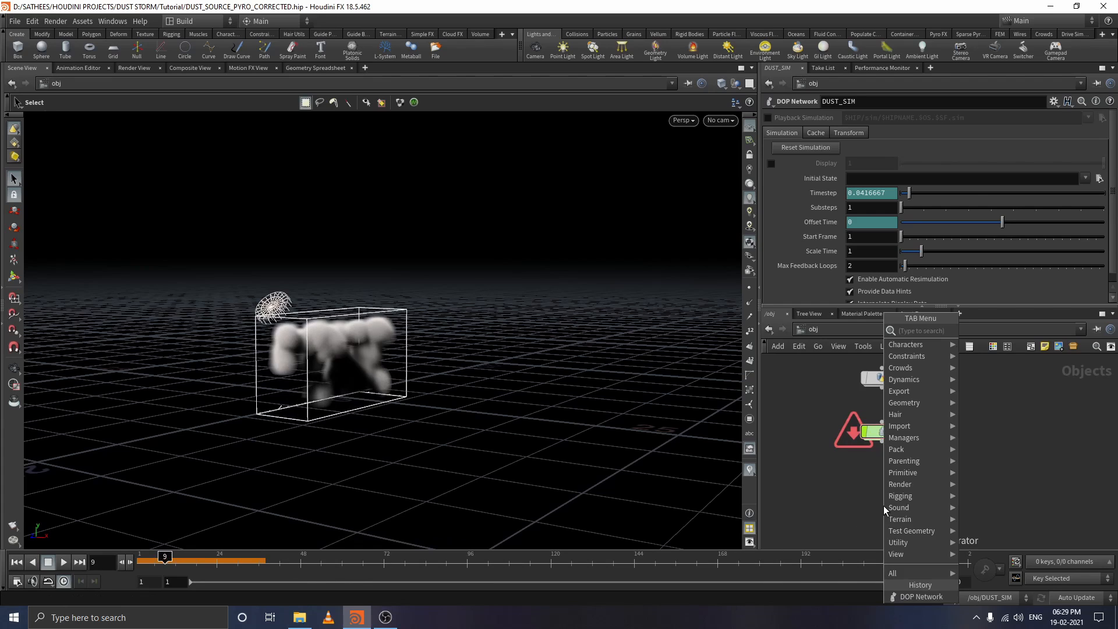
pyautogui.write('ge')
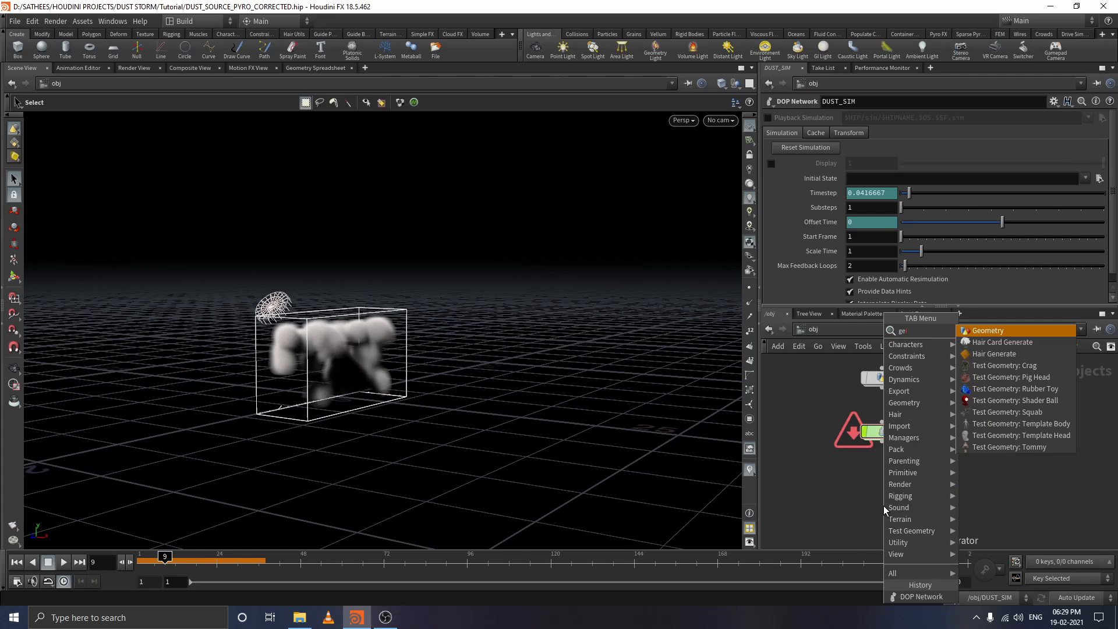
pyautogui.press('Return')
pyautogui.click(886, 483)
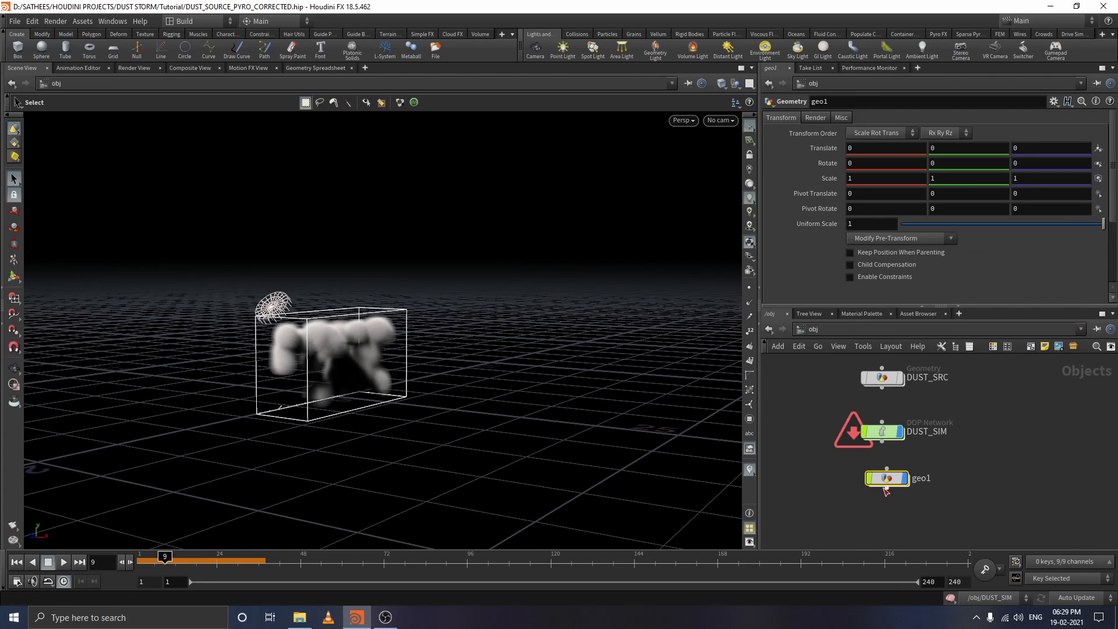
pyautogui.doubleClick(936, 478)
pyautogui.moveTo(936, 476); pyautogui.dragTo(757, 481)
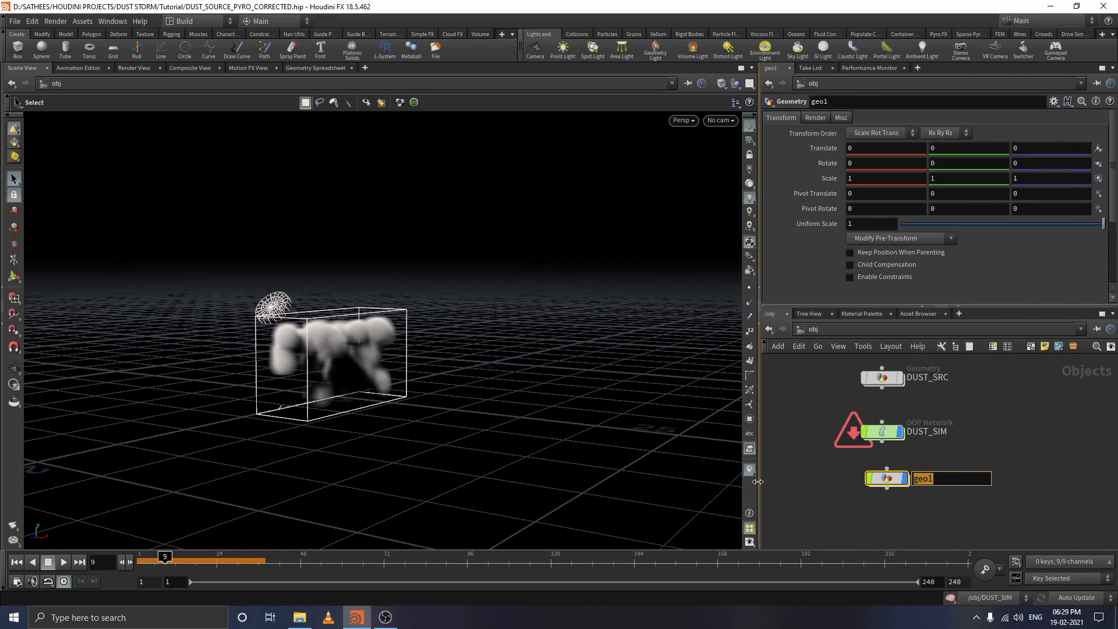
pyautogui.write('IMO')
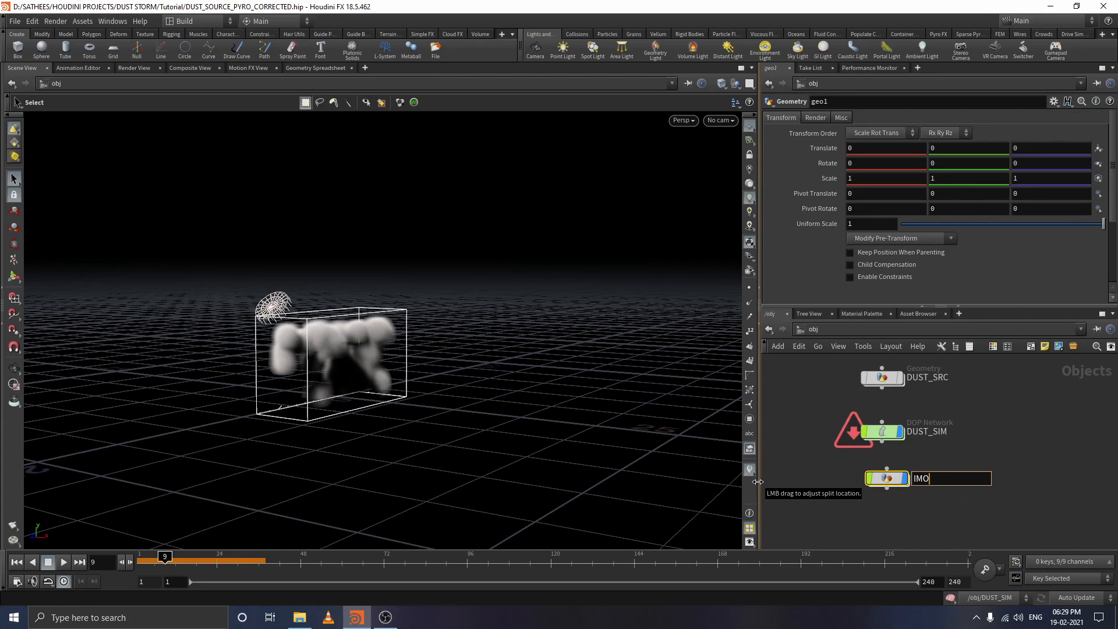
pyautogui.press('BackSpace')
pyautogui.write('PORT_DUST')
pyautogui.press('Return')
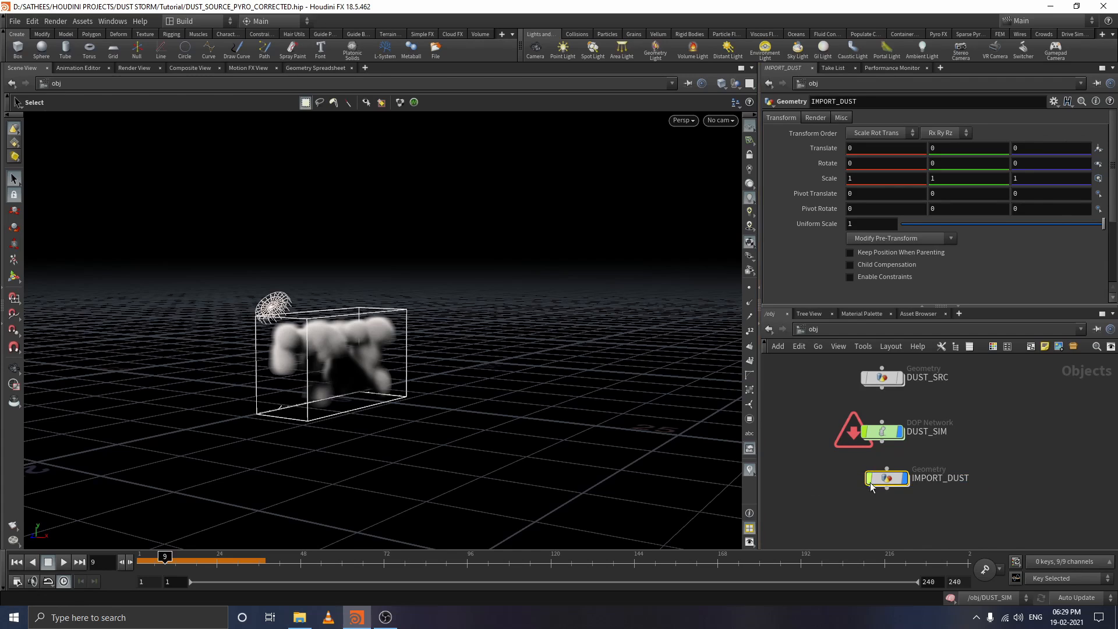
# - Dive into IMPORT_DUST and add a Dop Import Fields node to its empty network
pyautogui.doubleClick(887, 478)
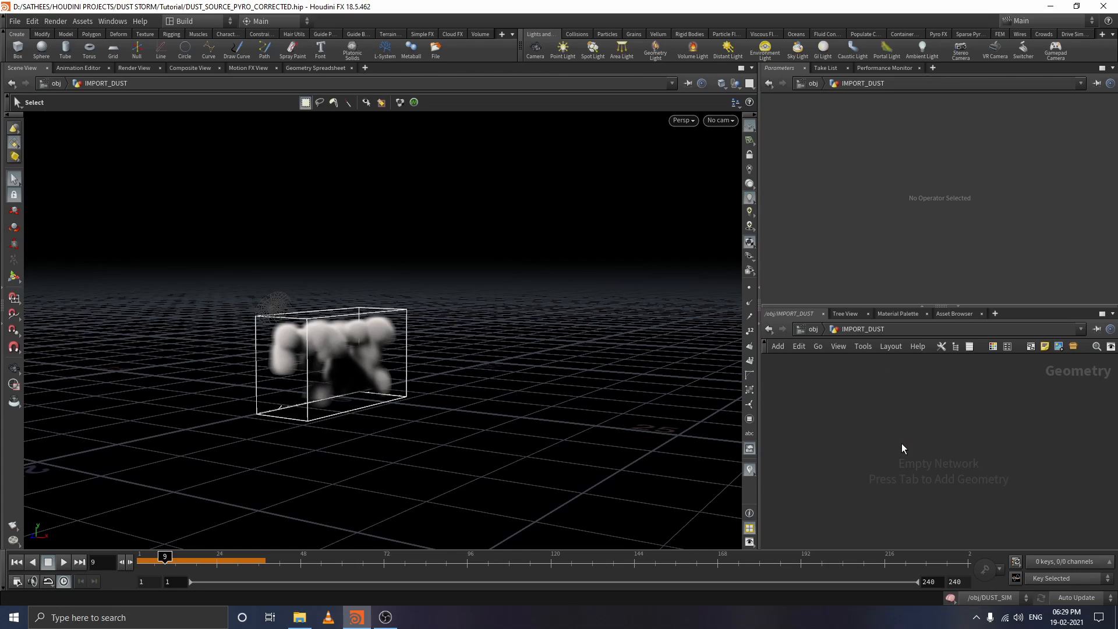
pyautogui.press('Tab')
pyautogui.write('i')
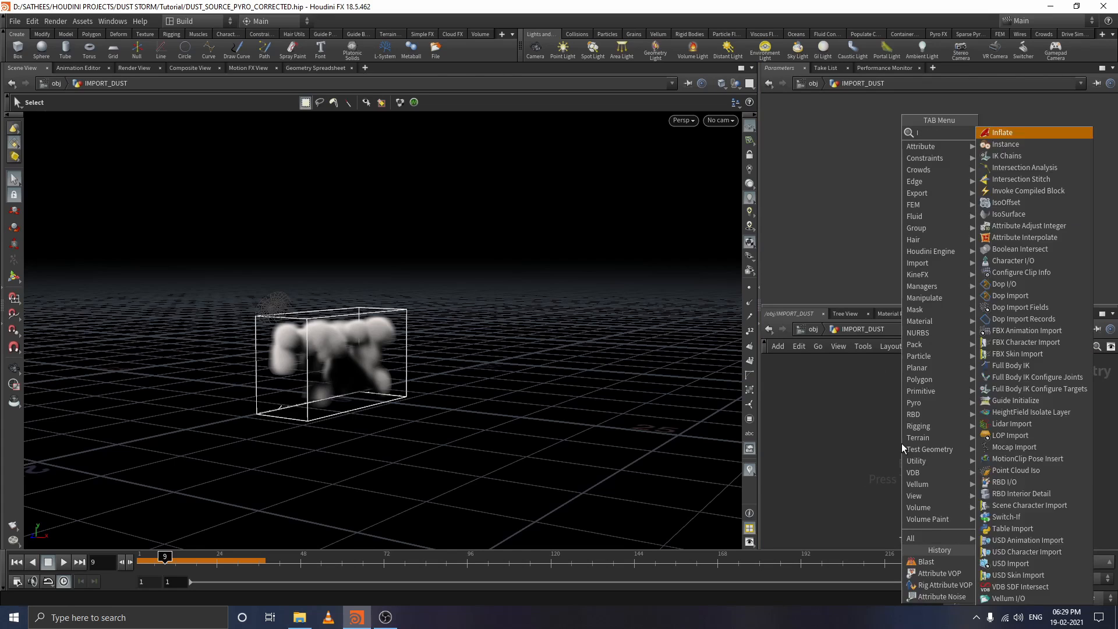
pyautogui.write('MPORT')
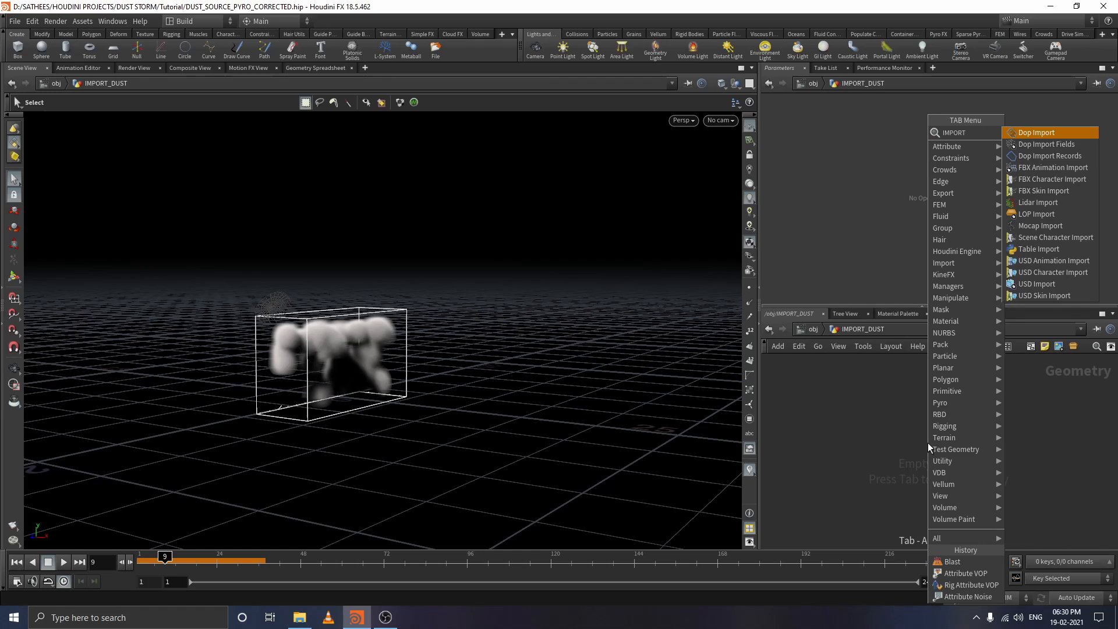
pyautogui.click(1041, 147)
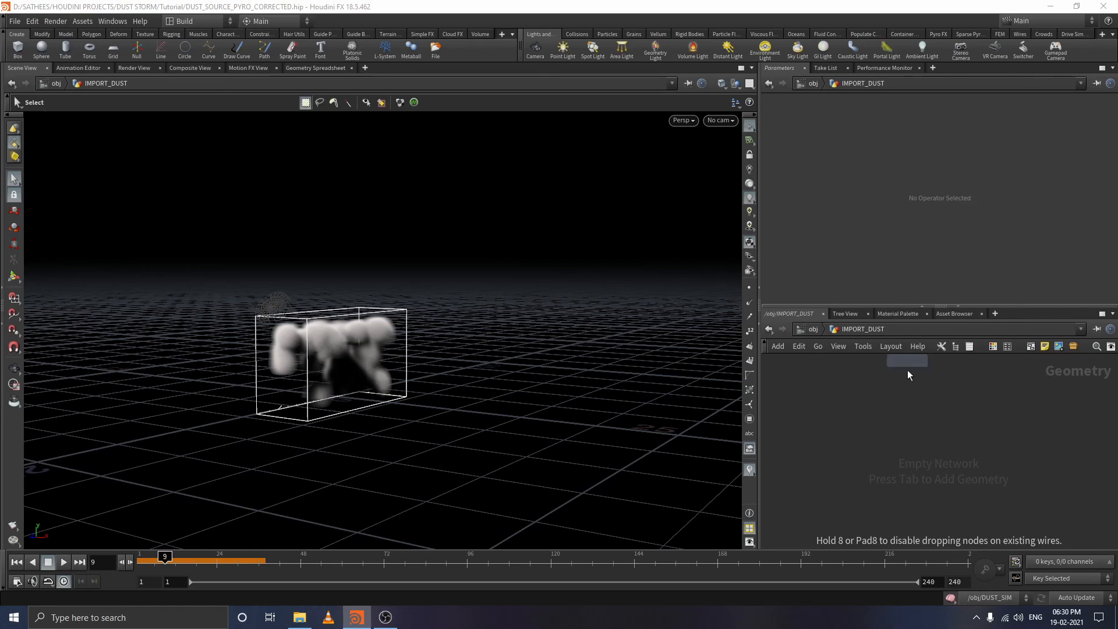
pyautogui.click(929, 400)
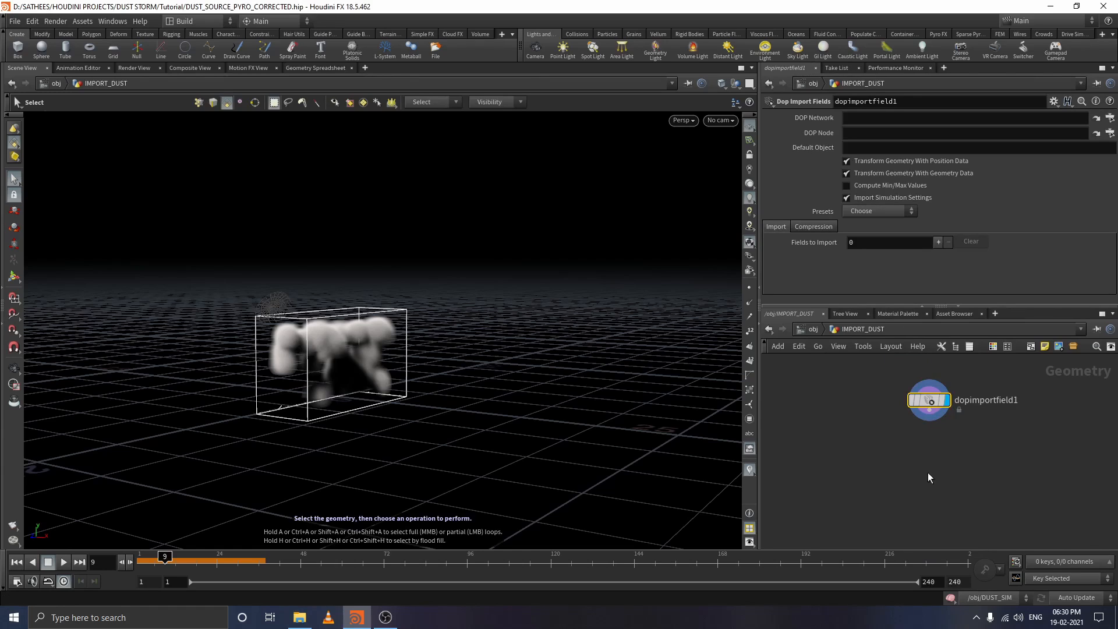
# - Add a File Cache node below the Dop Import Fields node and connect the import's output to its input
pyautogui.press('Tab')
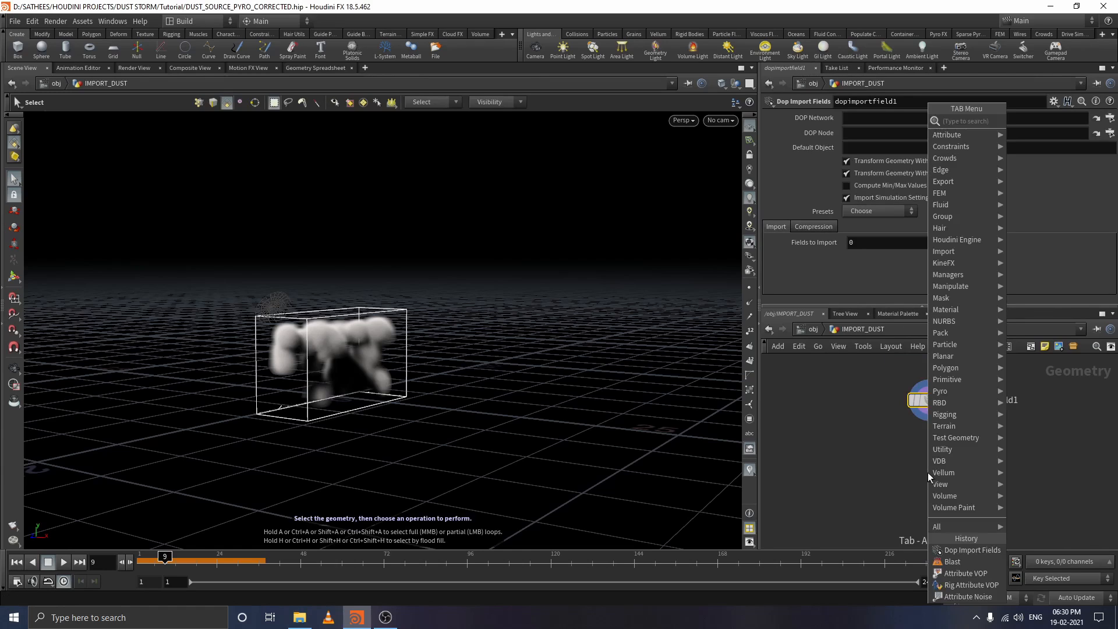
pyautogui.write('file')
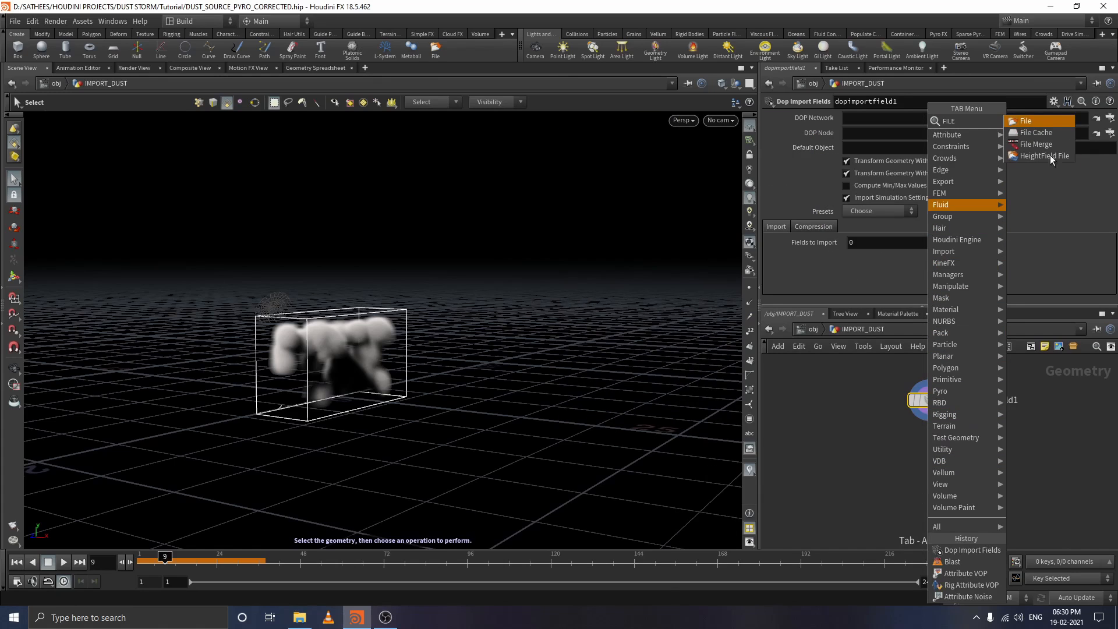
pyautogui.click(1061, 133)
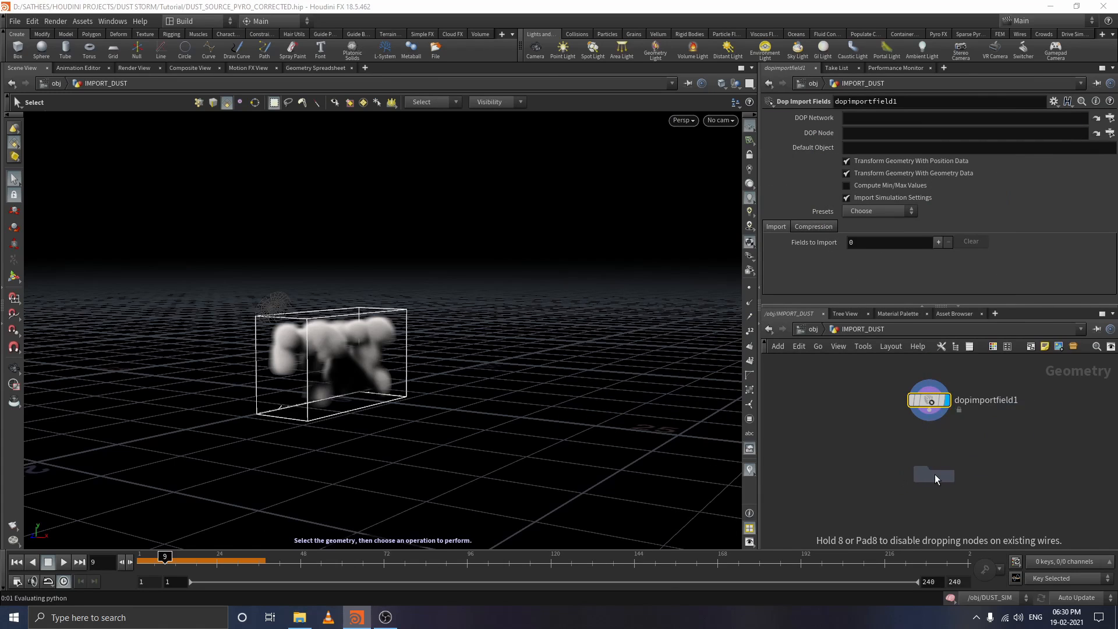
pyautogui.click(927, 468)
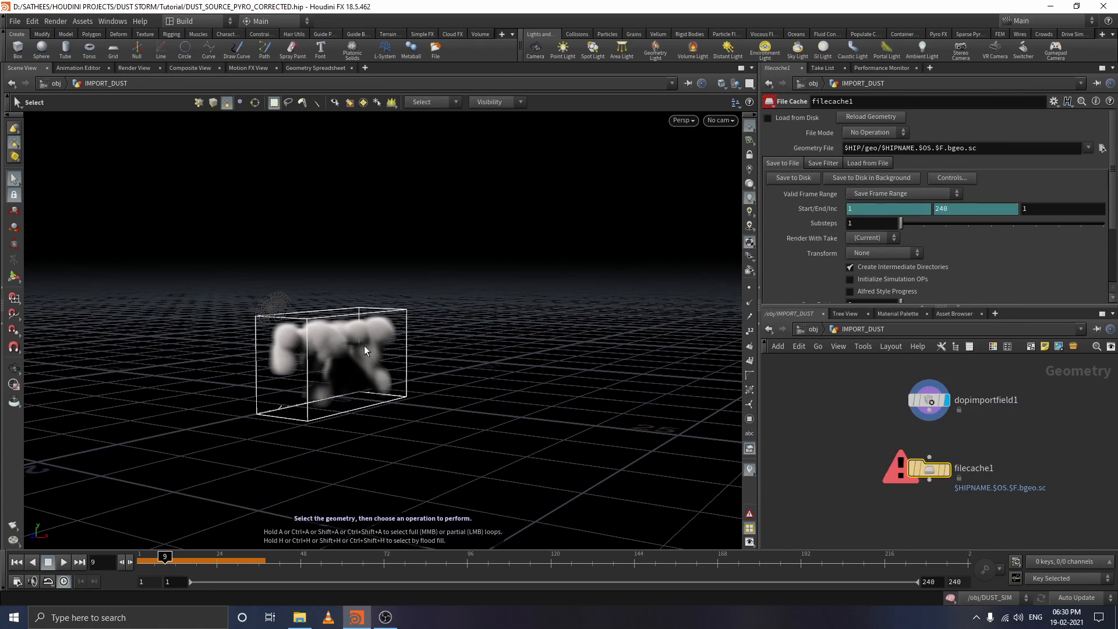
pyautogui.moveTo(929, 411); pyautogui.dragTo(929, 465)
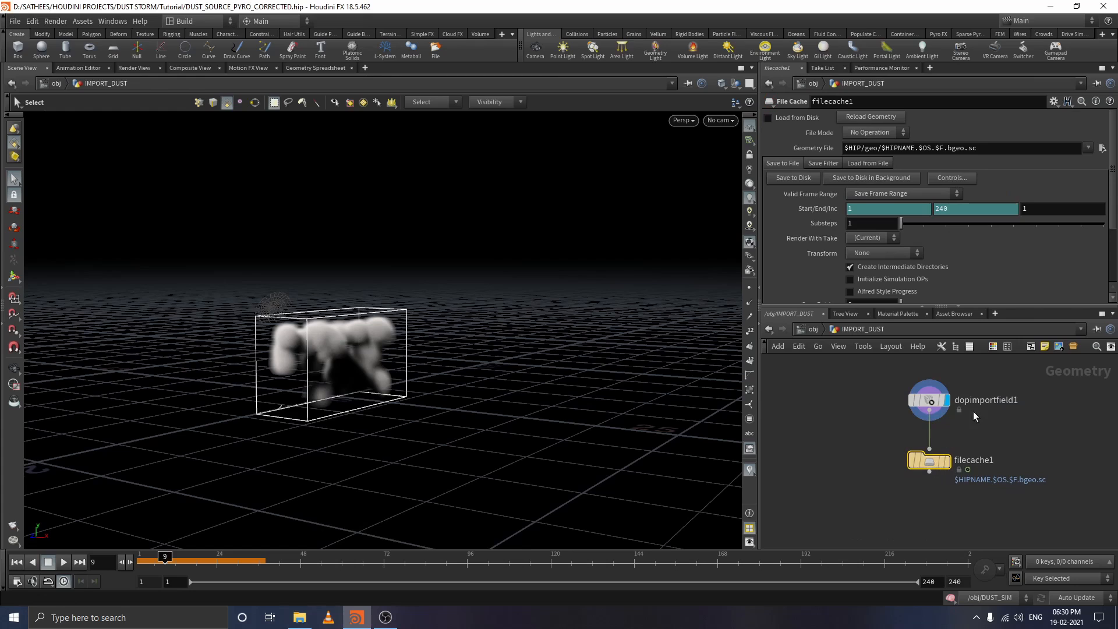
# - Set the Dop Import Fields node's DOP Network to ../../DUST_SIM
pyautogui.click(930, 402)
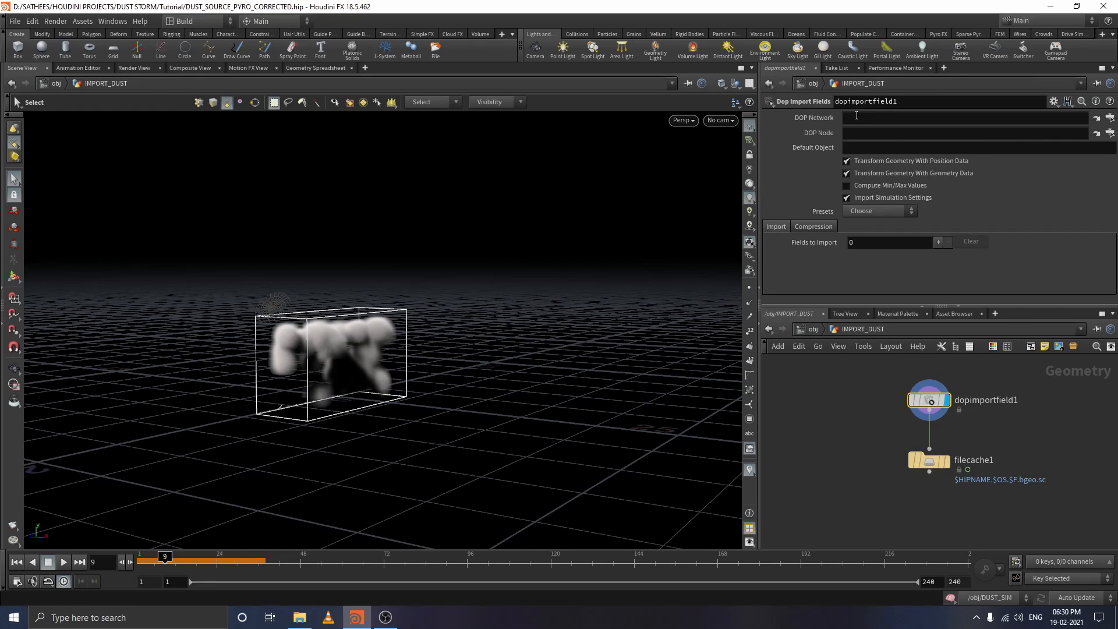
pyautogui.click(850, 117)
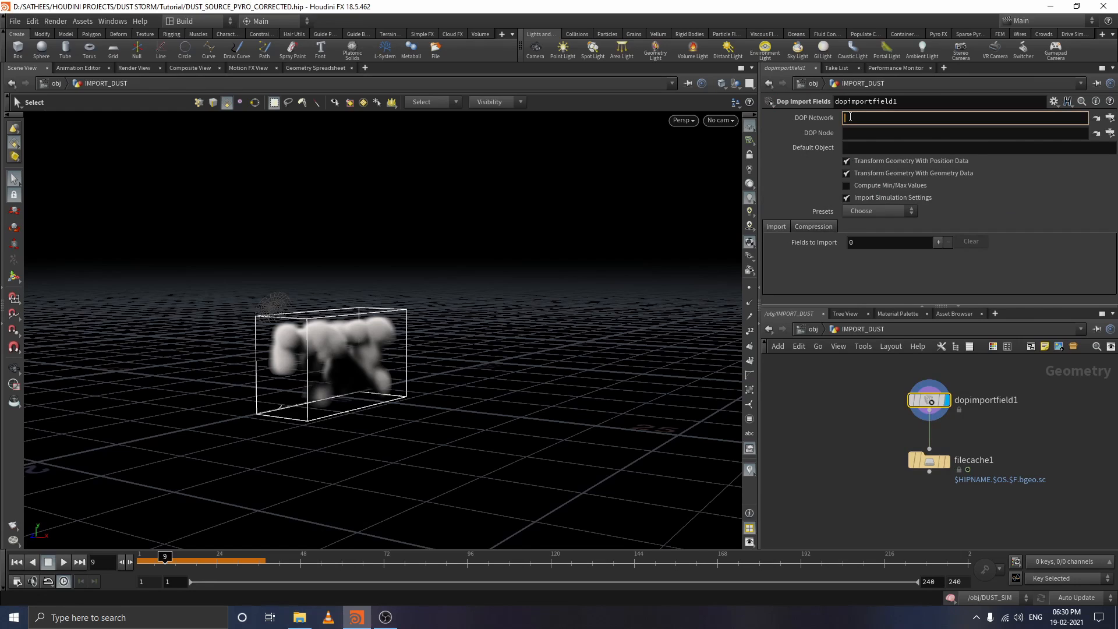
pyautogui.write('../..')
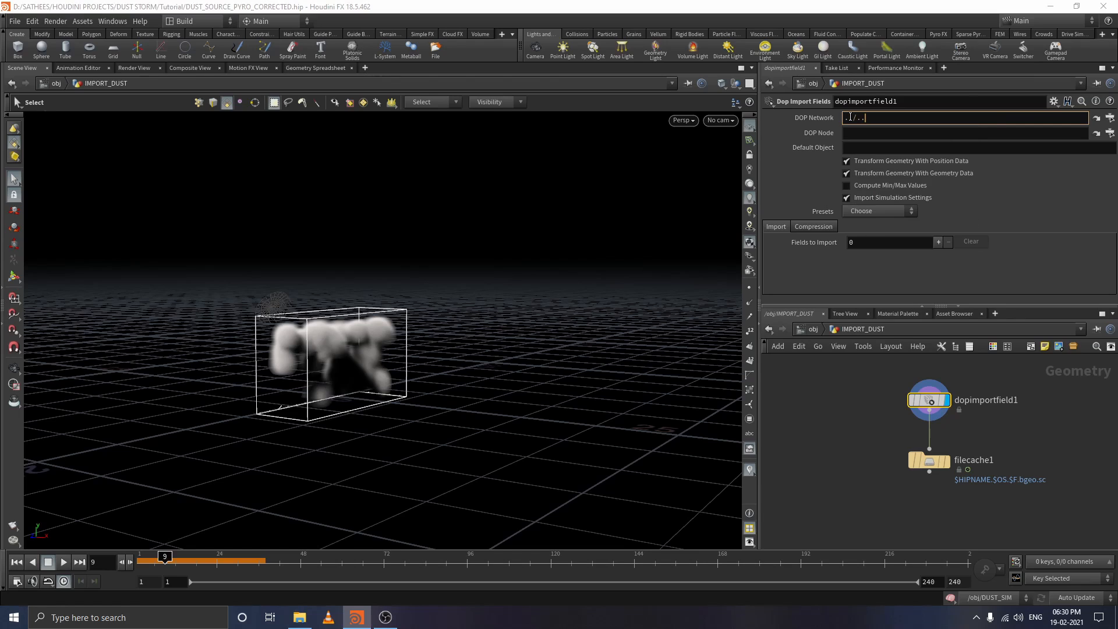
pyautogui.write('/')
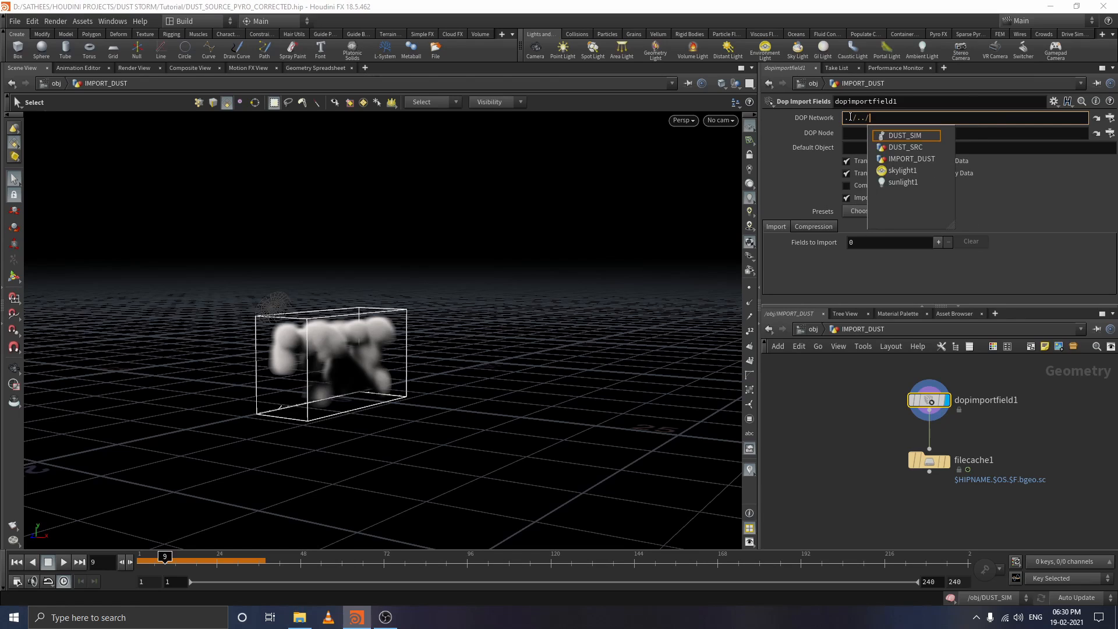
pyautogui.click(906, 135)
pyautogui.write('/')
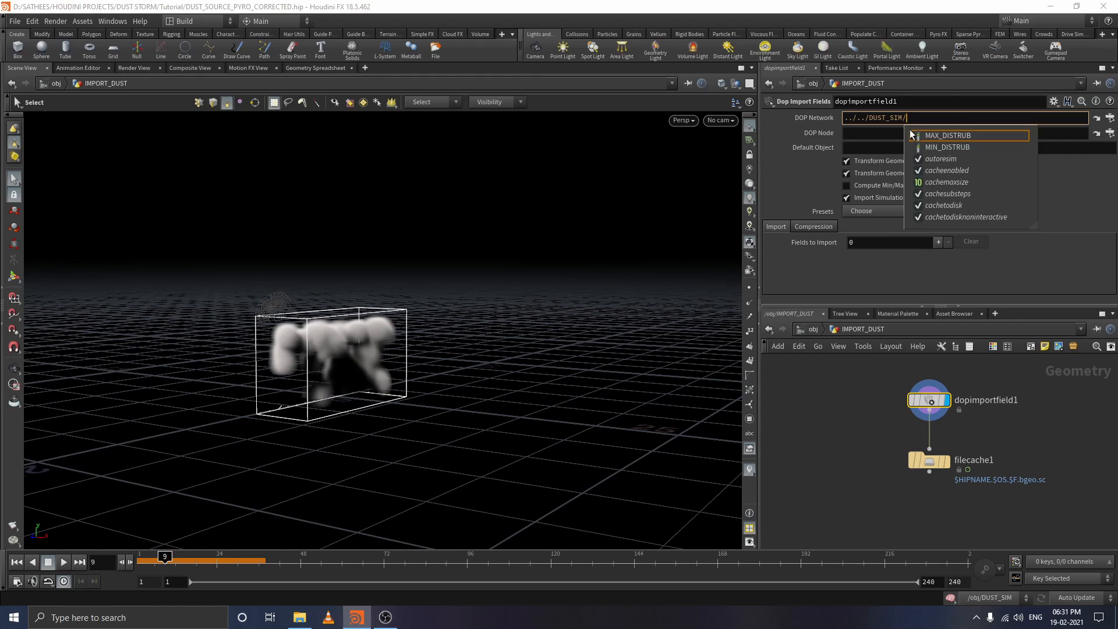
pyautogui.click(920, 117)
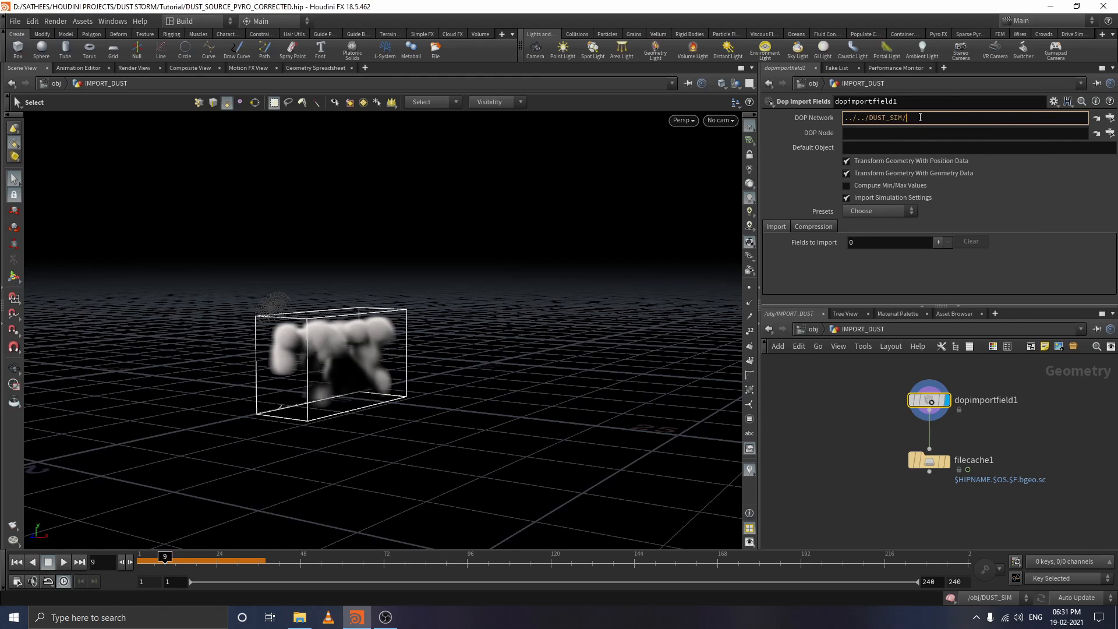
pyautogui.press('BackSpace')
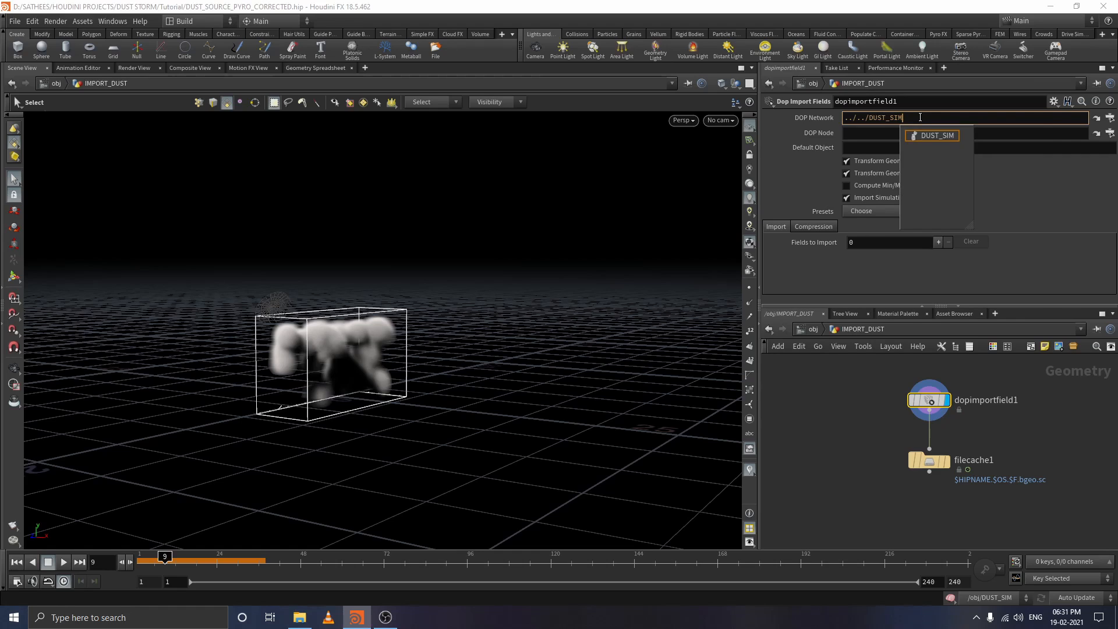
pyautogui.press('Return')
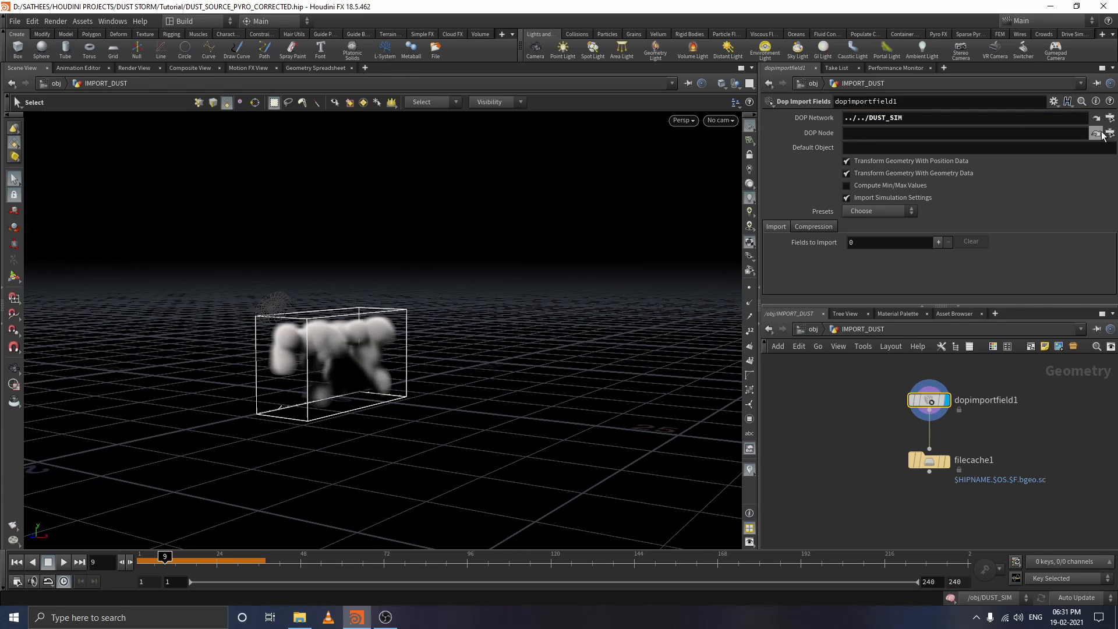
pyautogui.click(1107, 134)
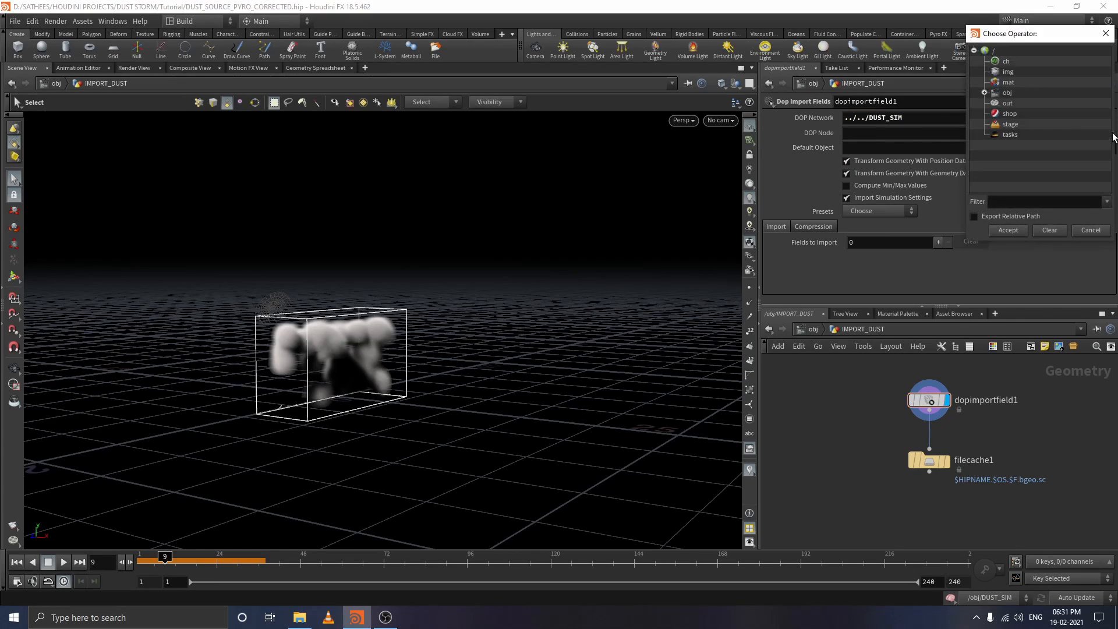
pyautogui.click(1005, 93)
pyautogui.click(985, 93)
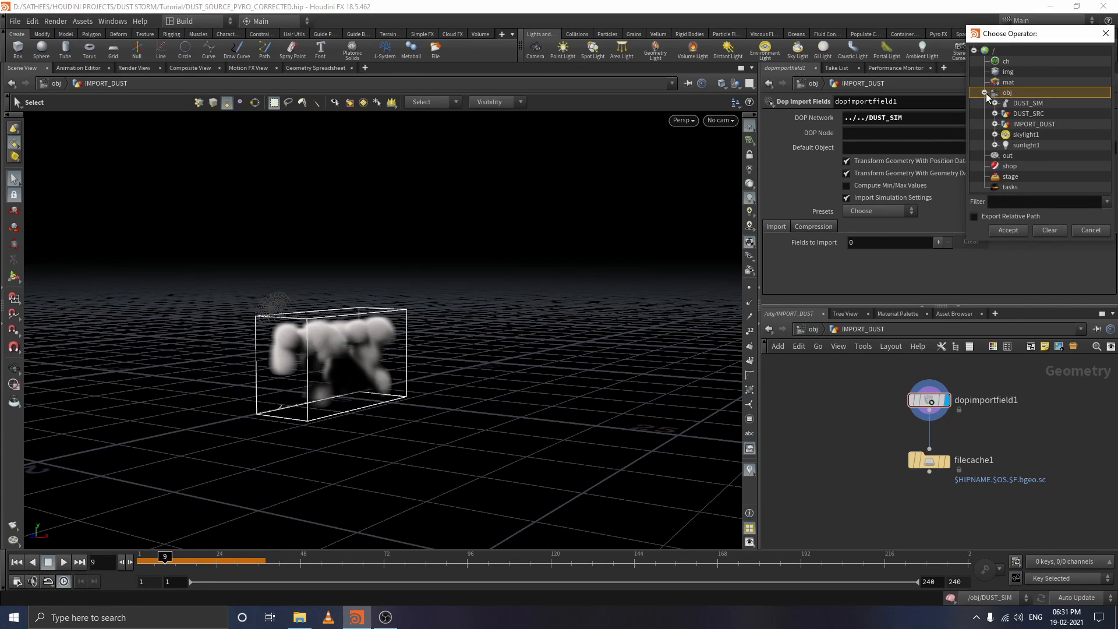
pyautogui.click(995, 125)
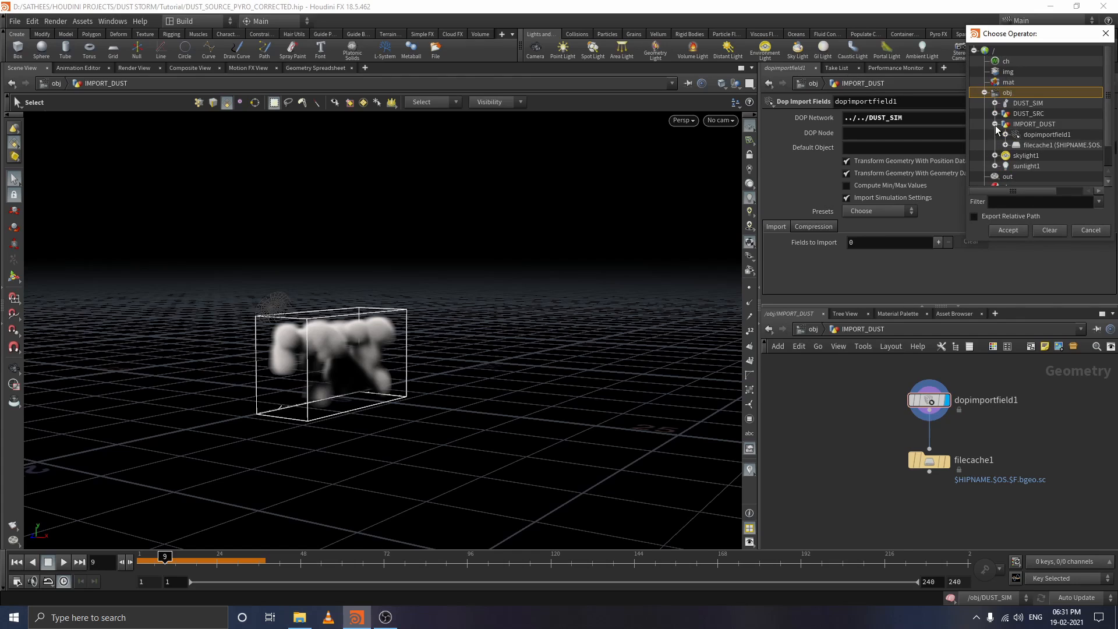
pyautogui.click(995, 124)
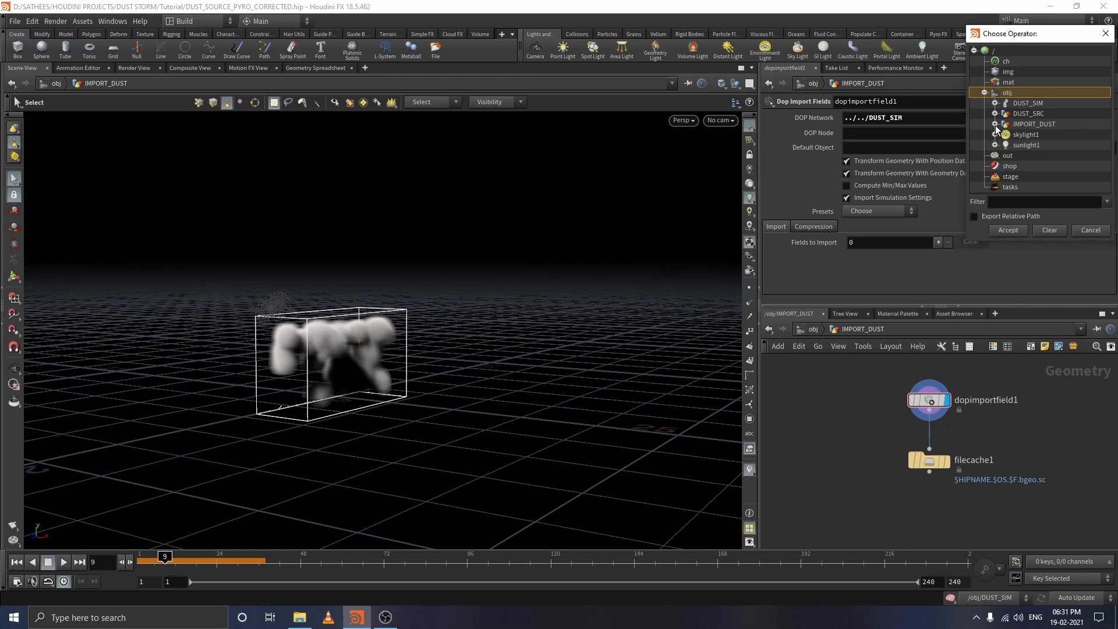
pyautogui.click(995, 113)
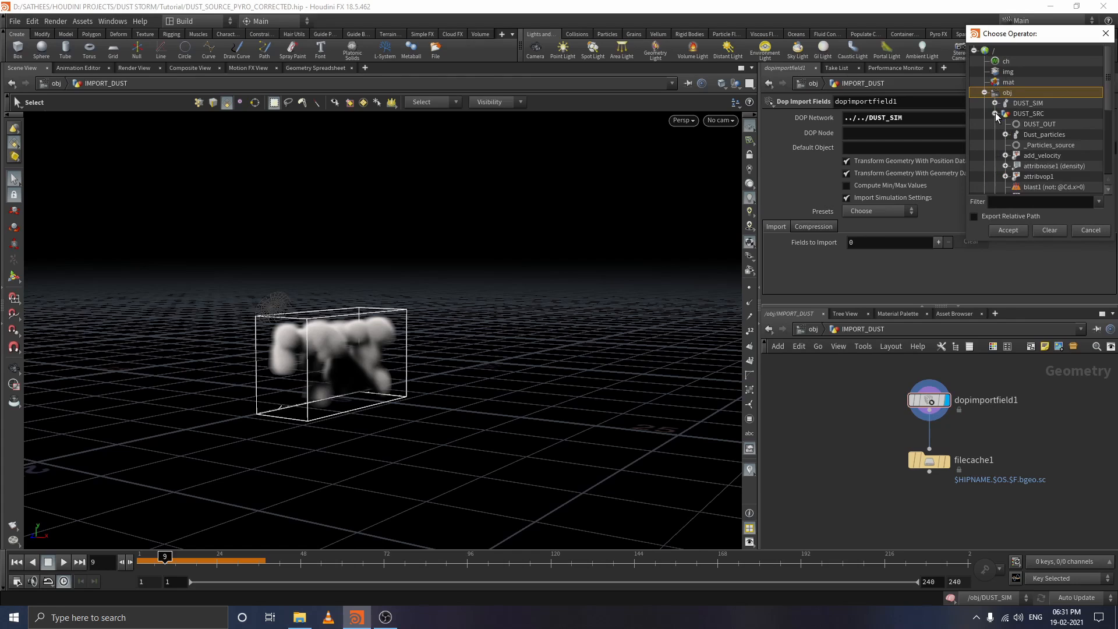
pyautogui.click(995, 114)
pyautogui.click(995, 103)
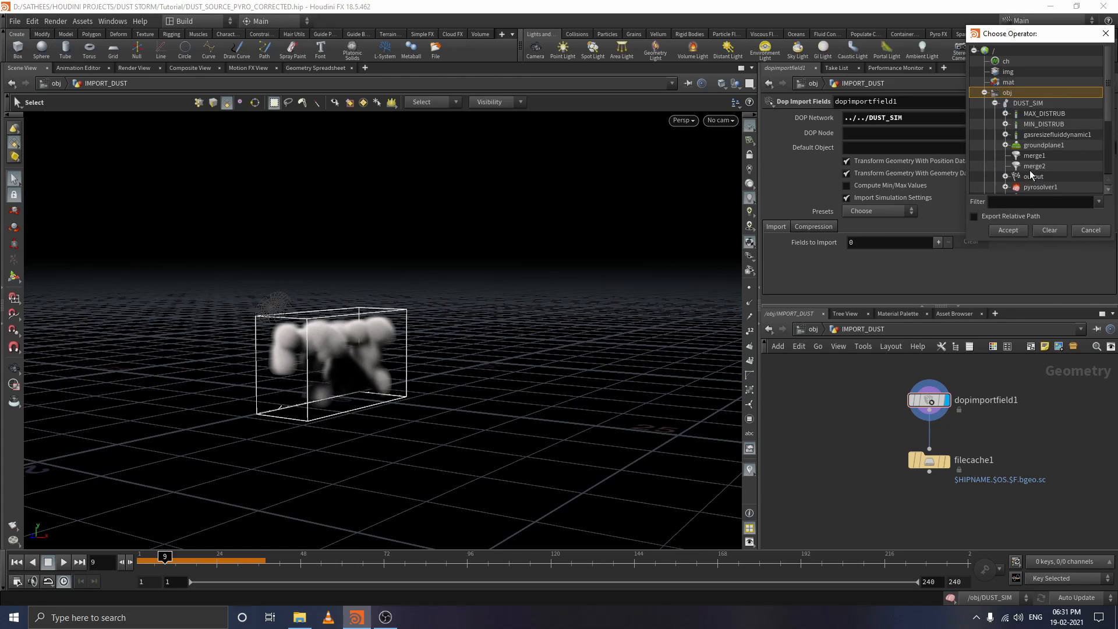
pyautogui.scroll(-1, 1068, 161)
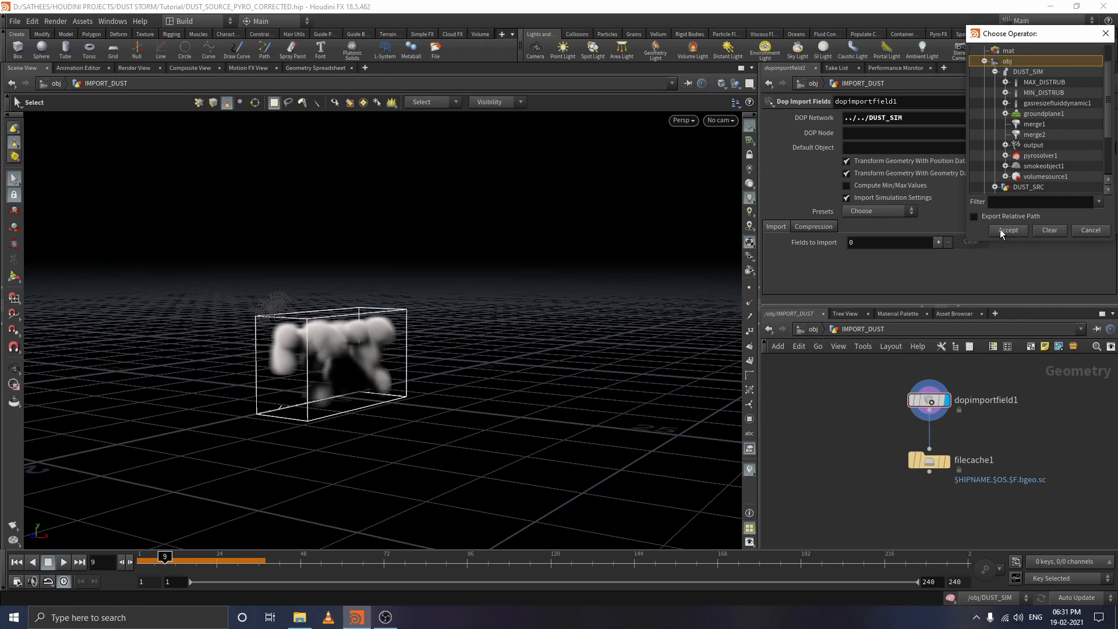
pyautogui.click(1105, 33)
# - Set the Default Object of the Dop Import Fields node to smoke*
pyautogui.click(903, 150)
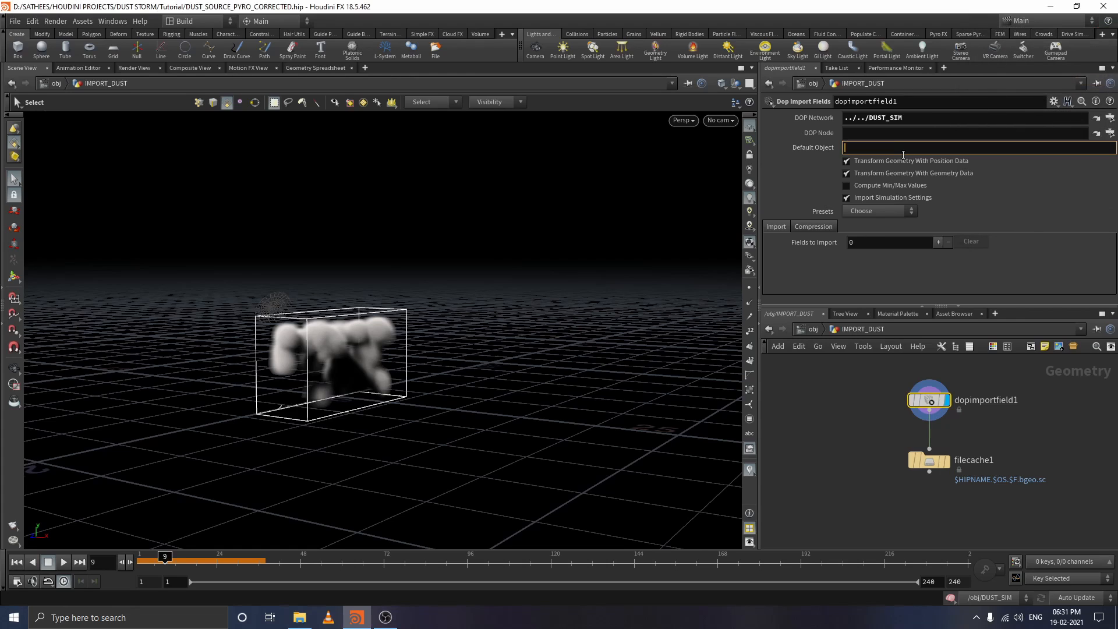
pyautogui.write('smoke*')
pyautogui.press('Return')
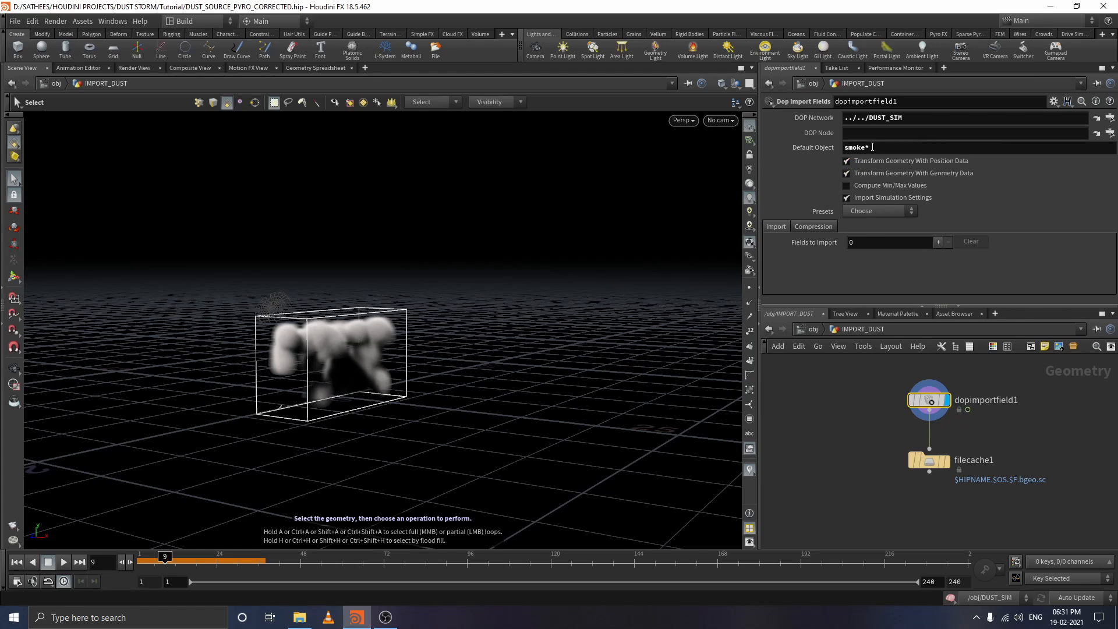
pyautogui.moveTo(871, 148); pyautogui.dragTo(833, 146)
pyautogui.click(910, 265)
# - Apply the Smoke preset to fill the Dop Import Fields node's list of fields to import
pyautogui.click(871, 212)
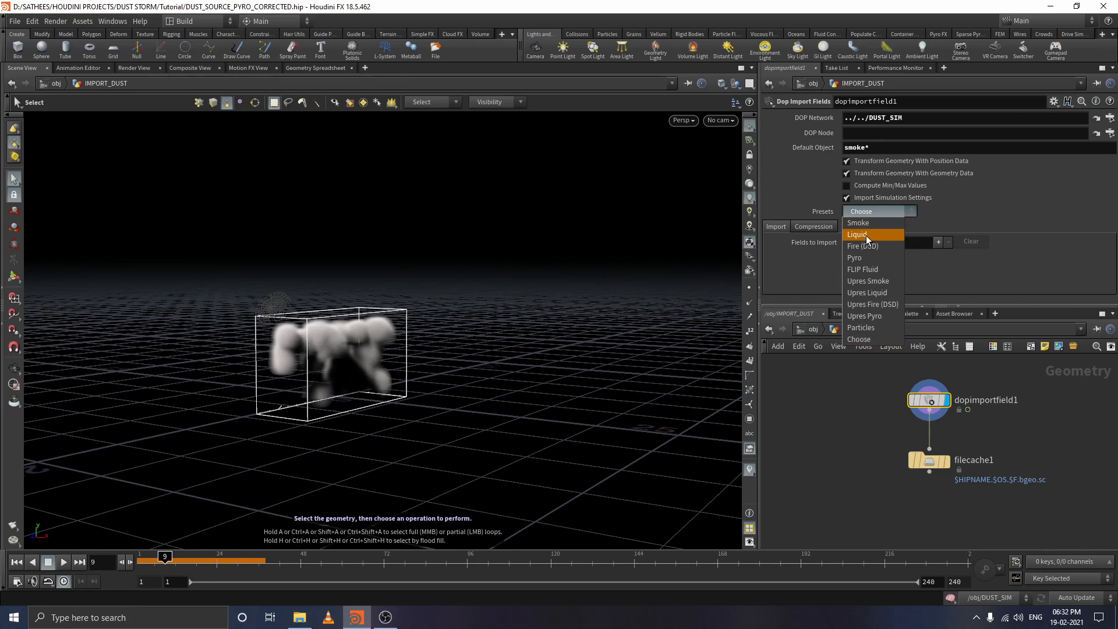
pyautogui.click(862, 225)
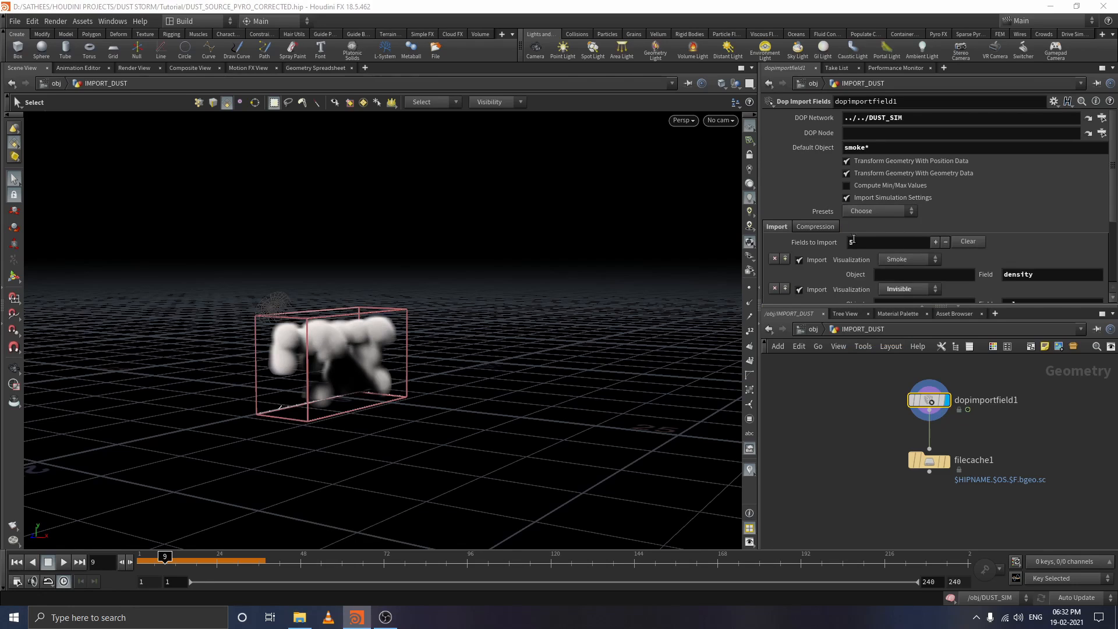
pyautogui.scroll(-4, 954, 249)
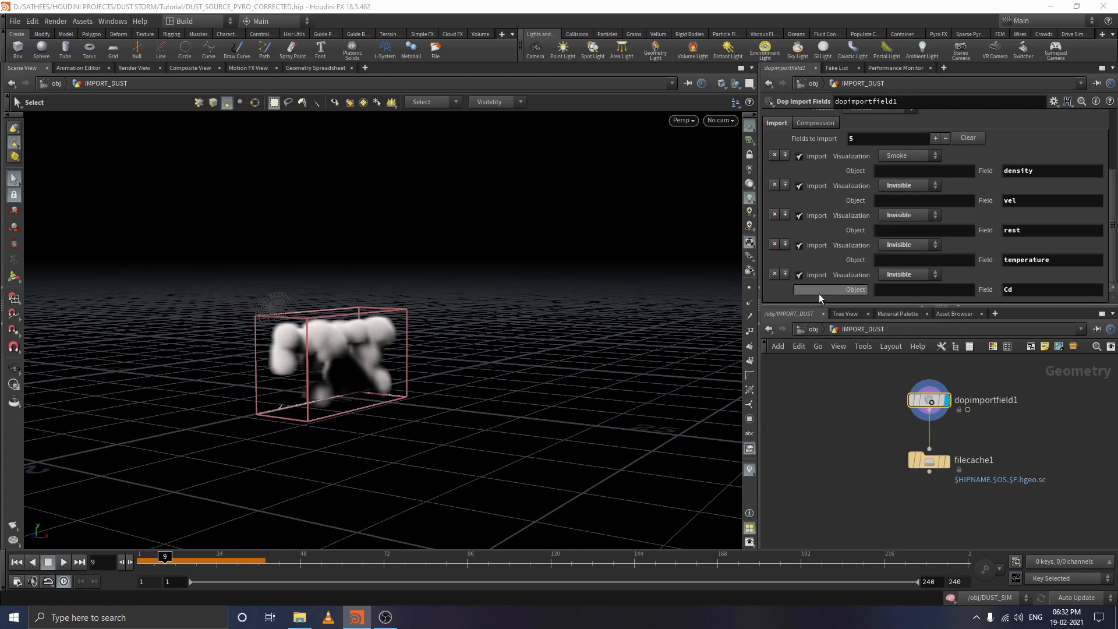
# - Remove the Cd, rest and vel entries from the fields to import, keeping density and temperature
pyautogui.click(774, 273)
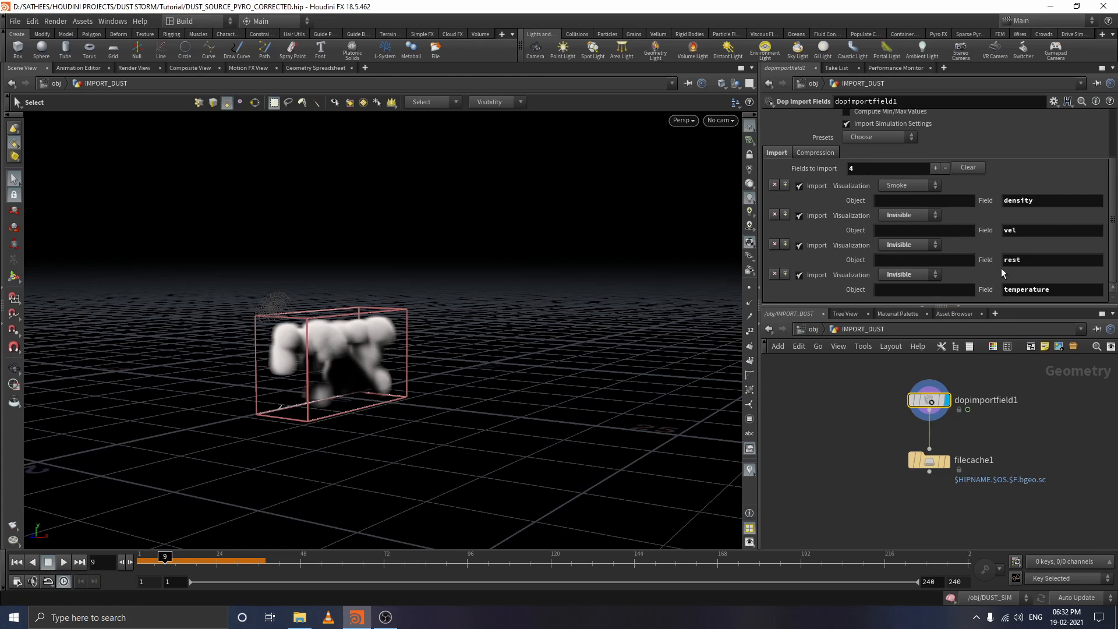
pyautogui.click(774, 244)
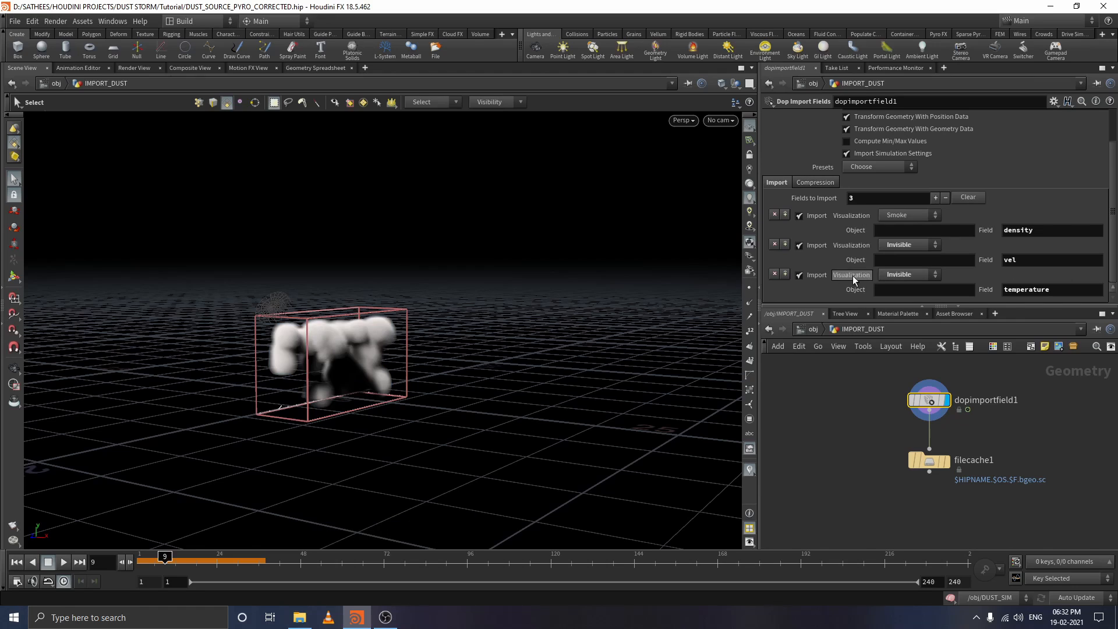
pyautogui.click(774, 244)
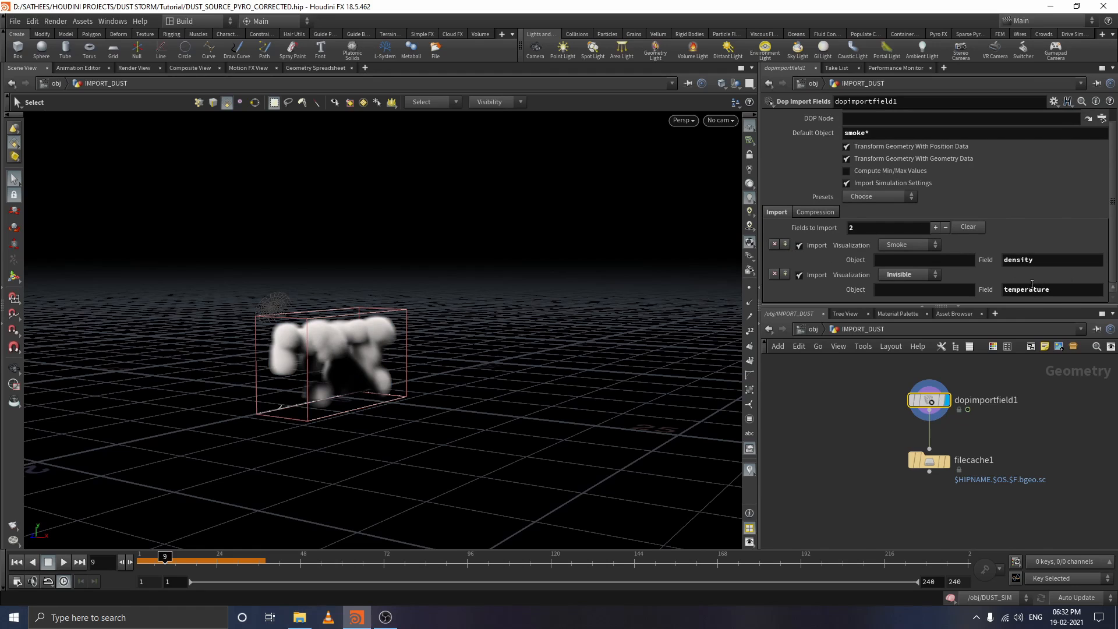
# - Set the File Cache node's geometry file to $HIP/geo/Smoke_version1.$F.bgeo.sc
pyautogui.scroll(-3, 1057, 428)
pyautogui.press('h')
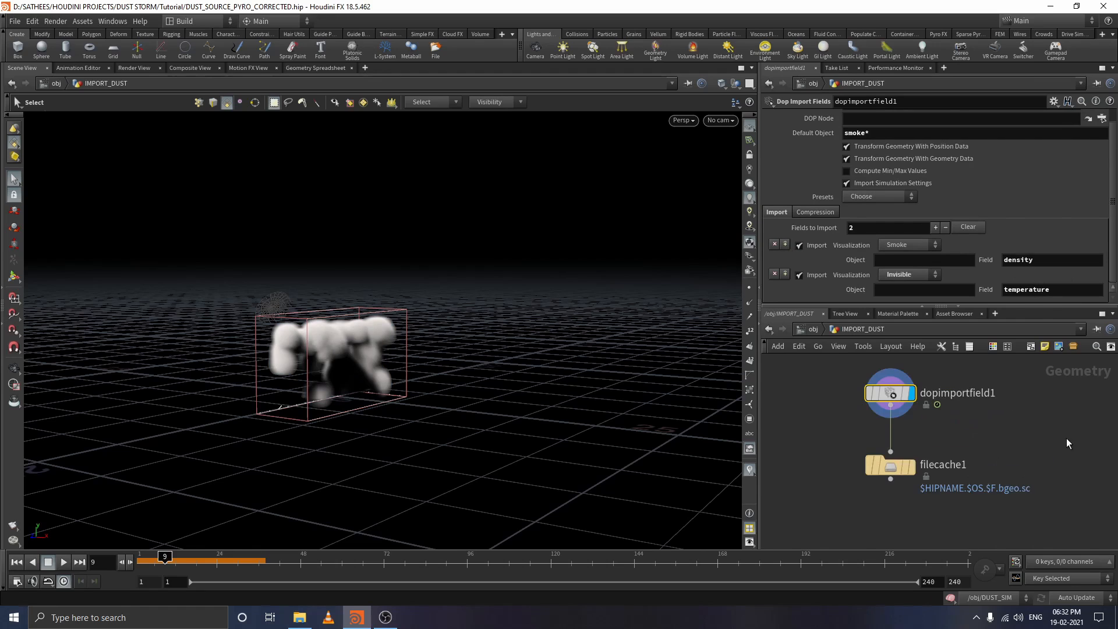
pyautogui.click(906, 471)
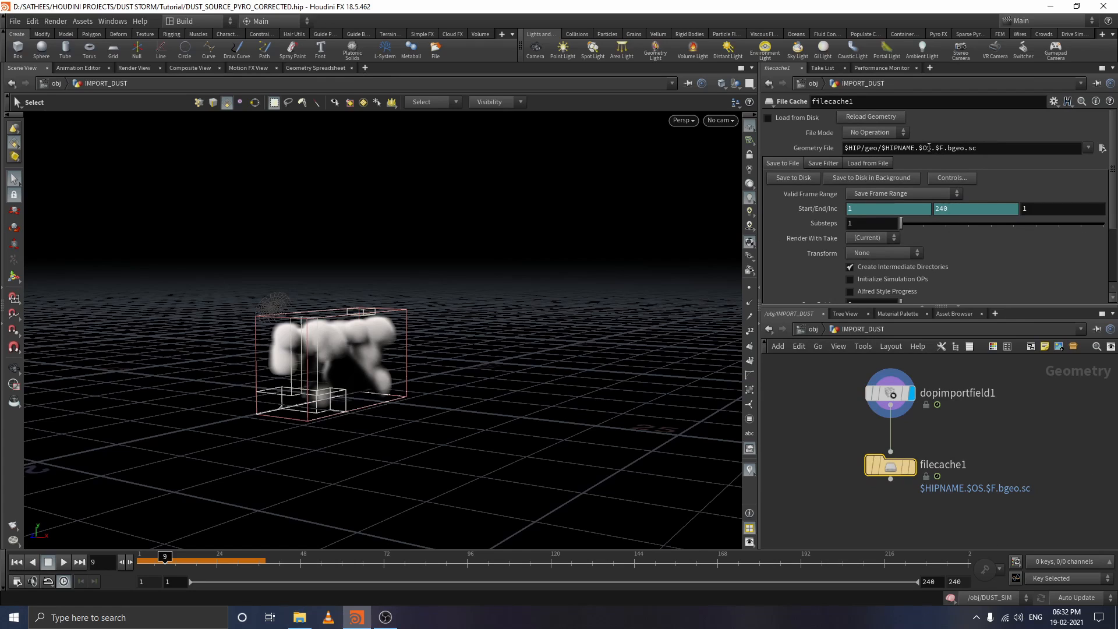
pyautogui.moveTo(929, 148); pyautogui.dragTo(883, 150)
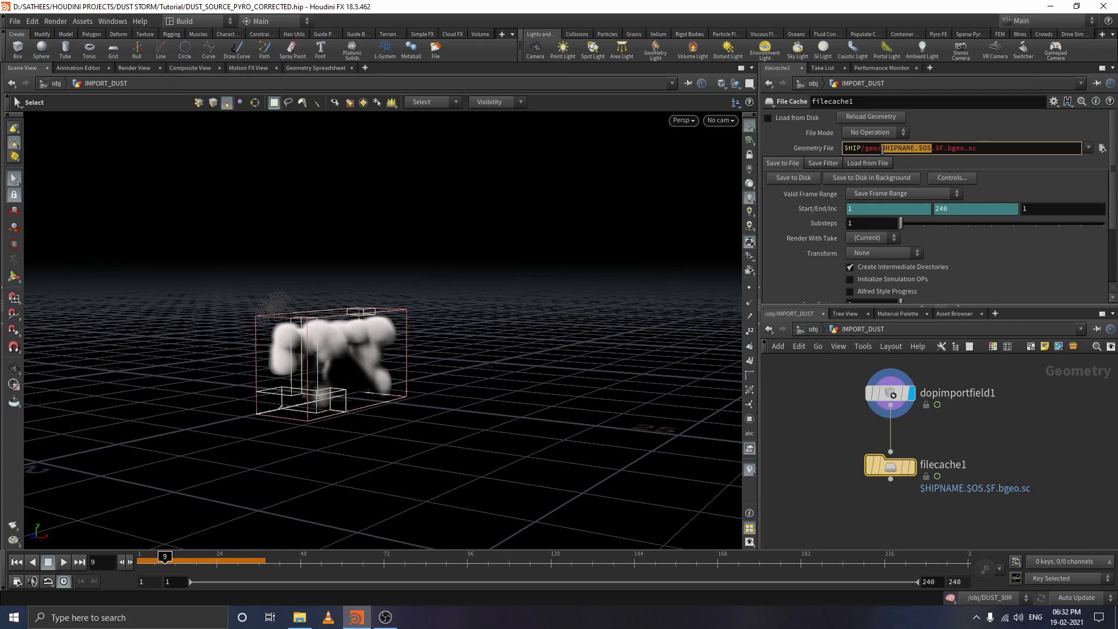
pyautogui.write('smoke')
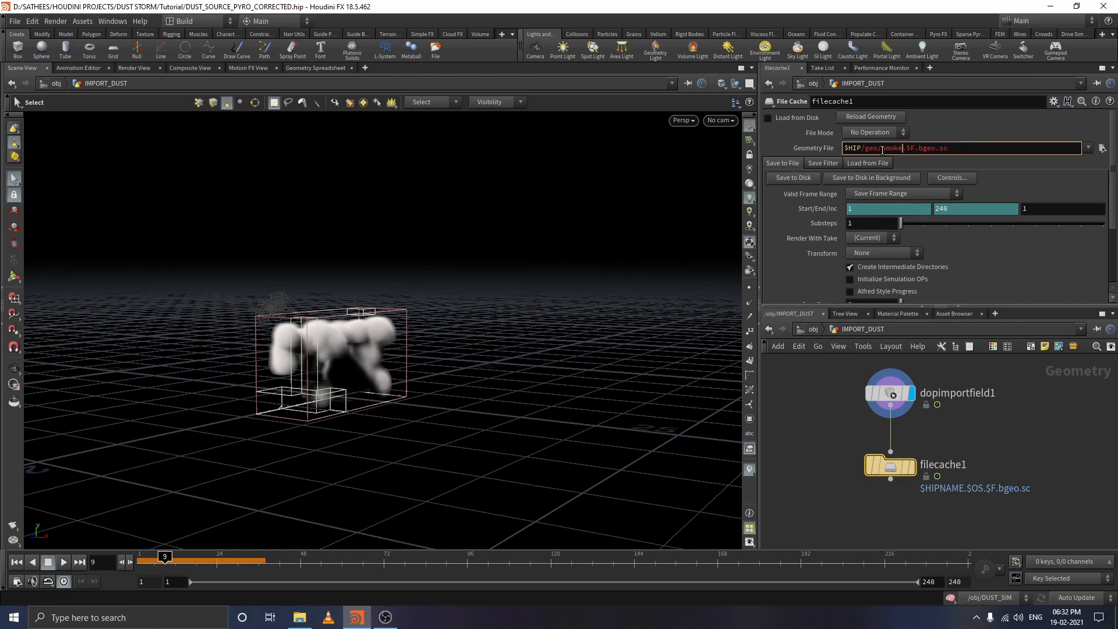
pyautogui.write('_version1')
pyautogui.press('Return')
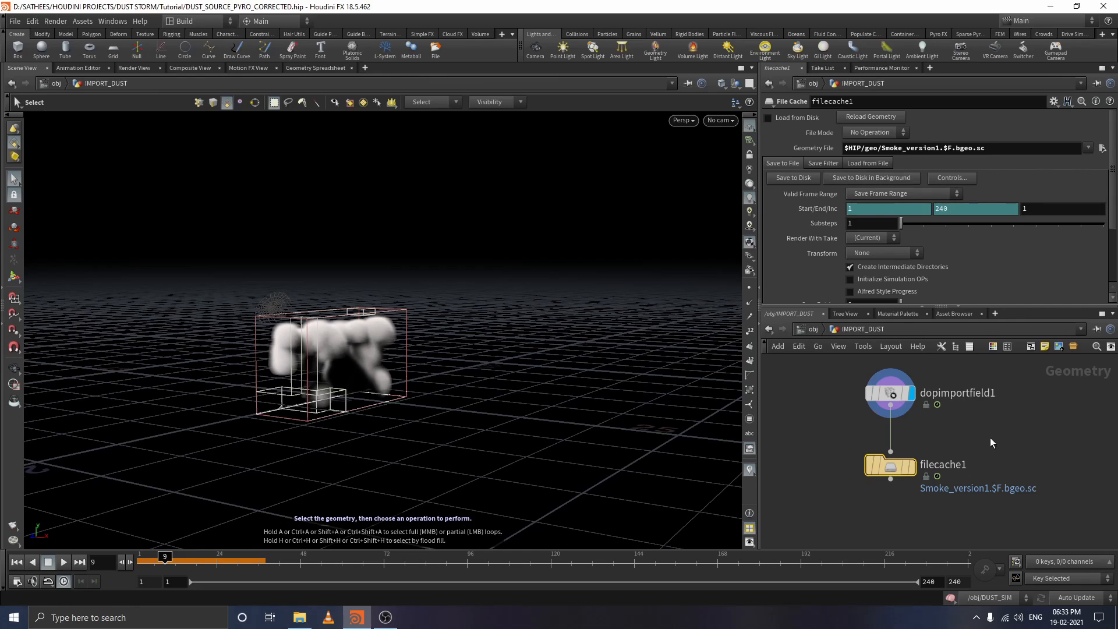
pyautogui.click(841, 446)
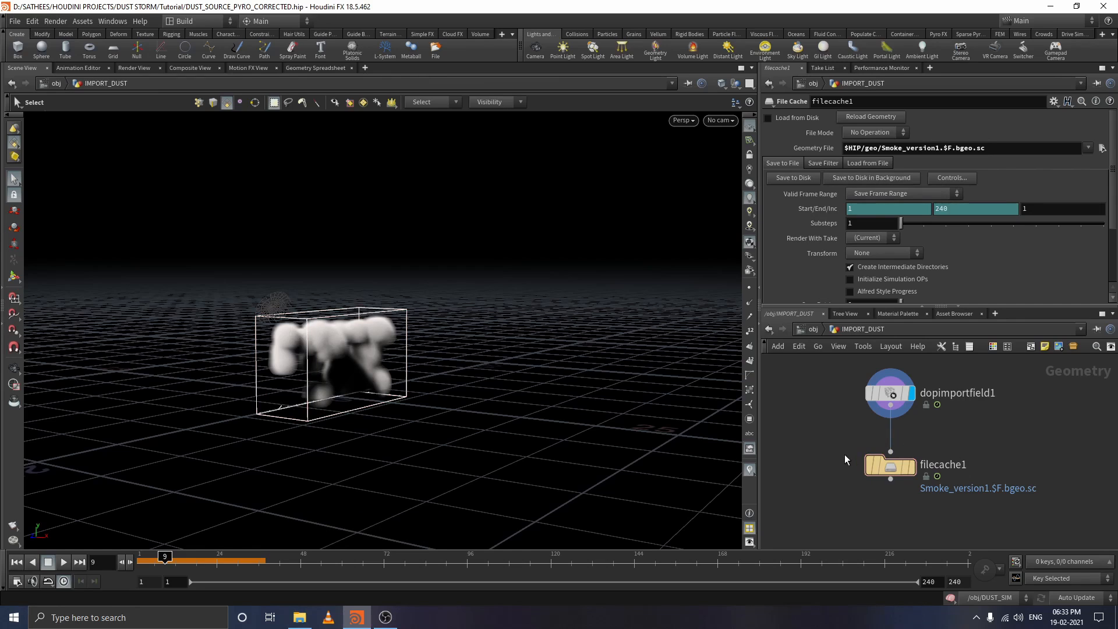
pyautogui.moveTo(906, 472); pyautogui.dragTo(916, 478)
pyautogui.moveTo(938, 493); pyautogui.dragTo(938, 494)
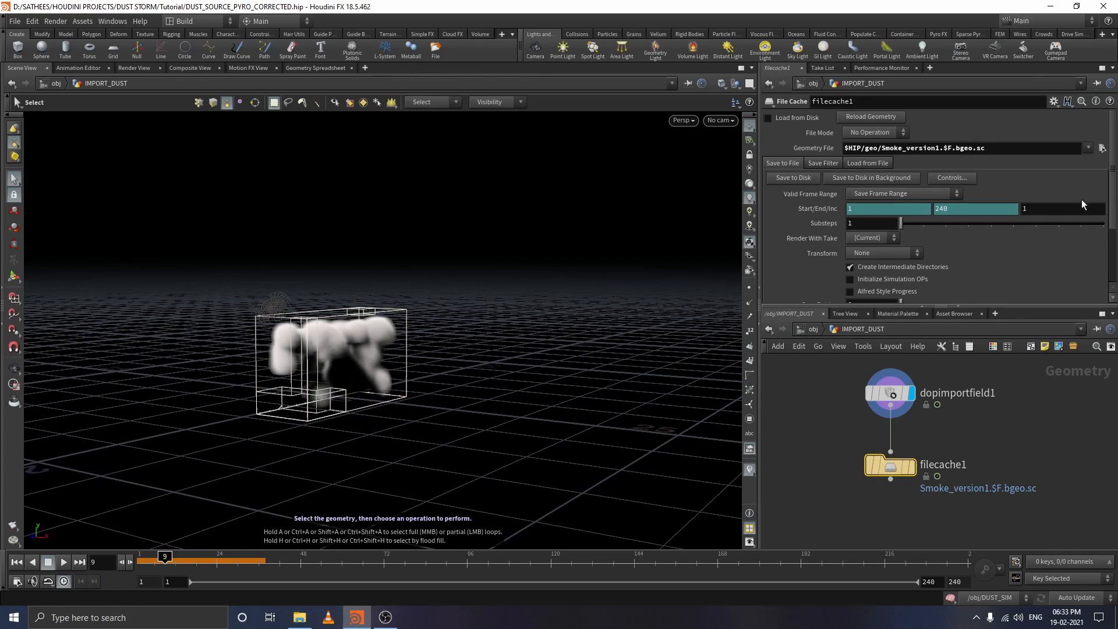
# - Set the File Cache node's geometry file to the existing $HIP/geo/DUST_SIM.$F.bgeo.sc sequence and enable Load from Disk
pyautogui.click(1101, 148)
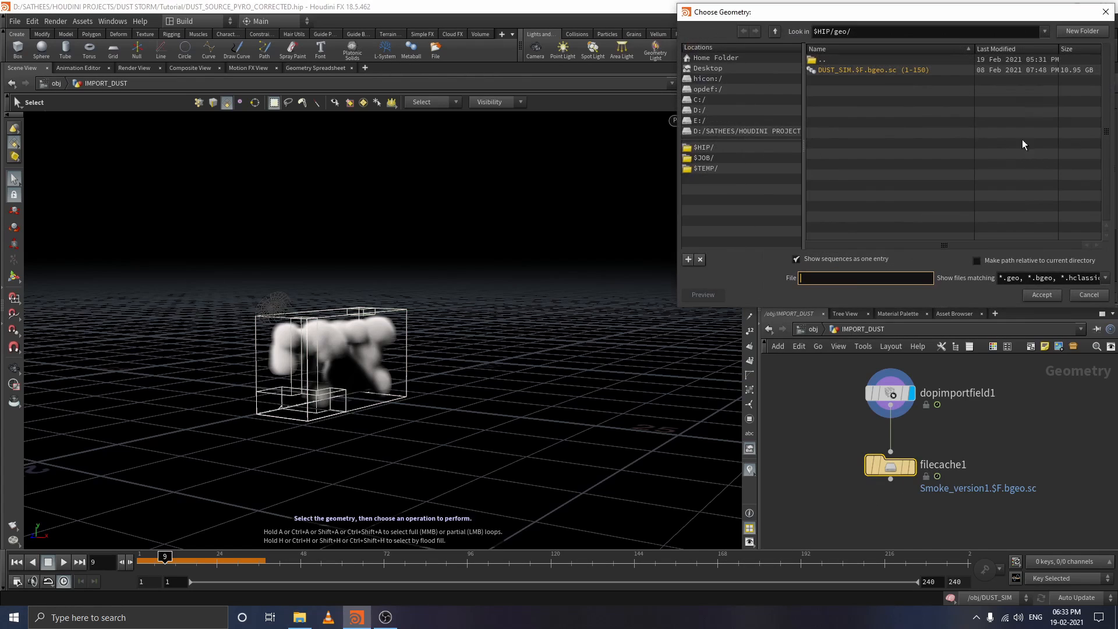
pyautogui.click(879, 71)
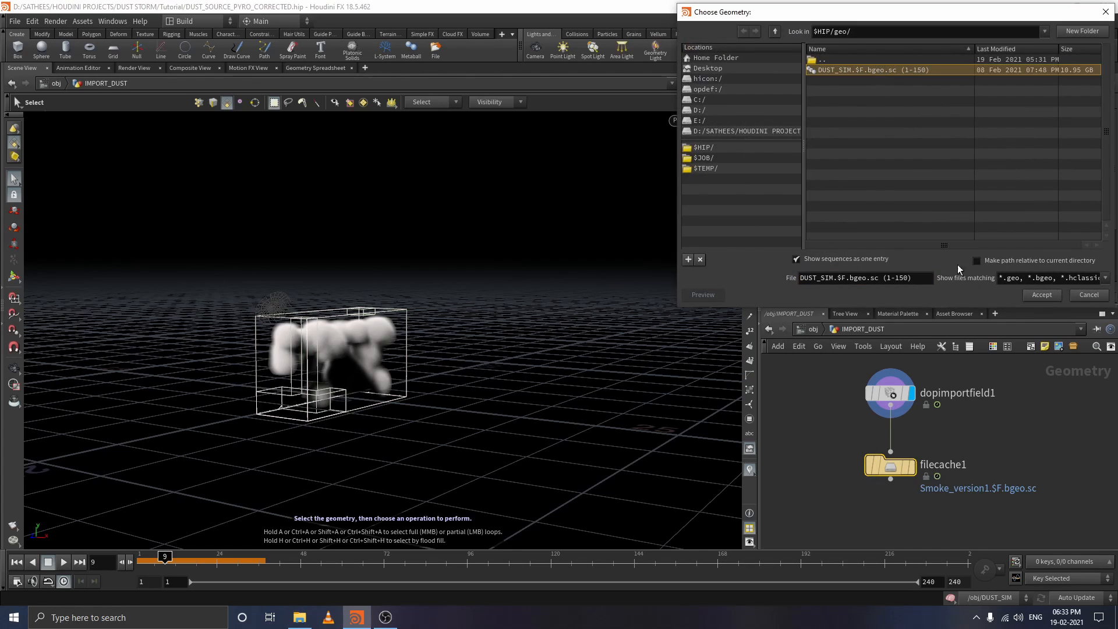
pyautogui.click(1041, 296)
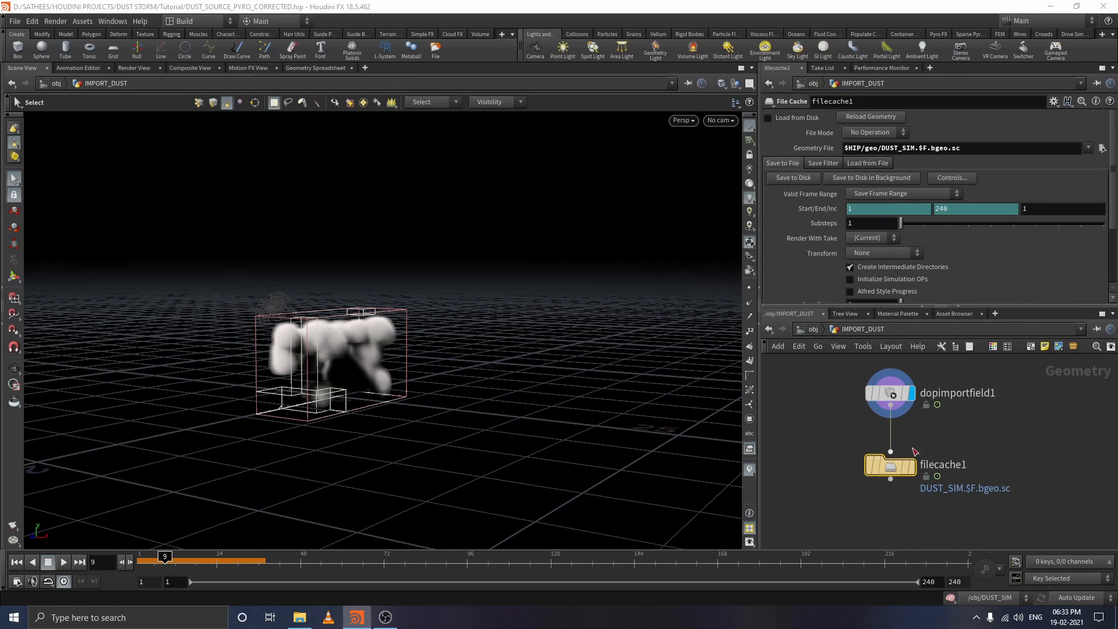
pyautogui.click(769, 118)
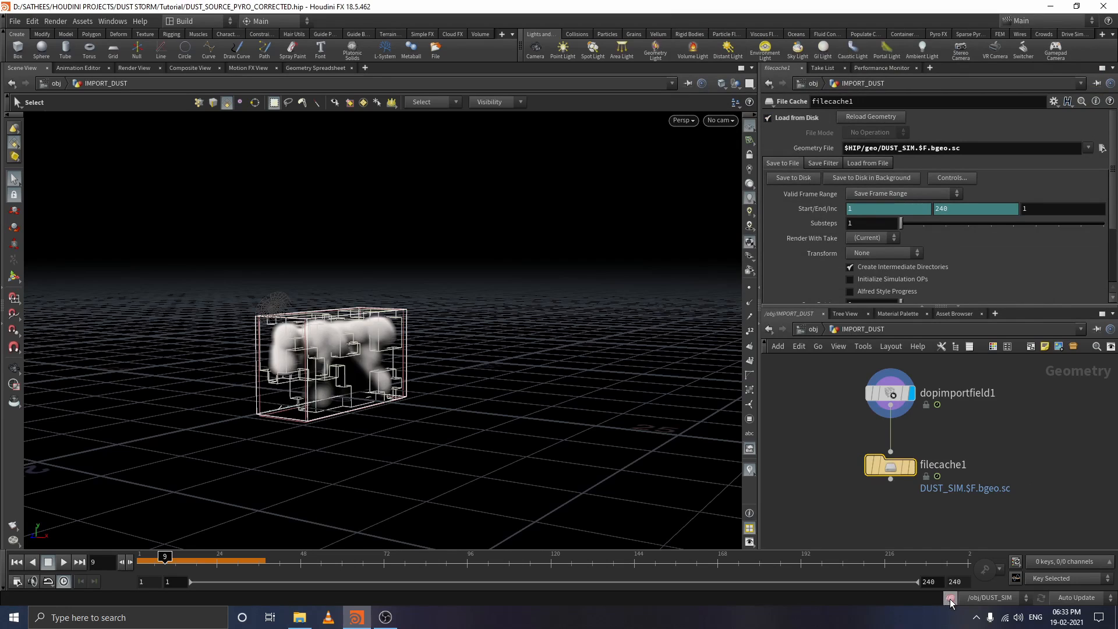
# - Play the smoke from frame 1 and scrub through the first 51 frames to examine how it evolves in the viewport
pyautogui.moveTo(169, 560); pyautogui.dragTo(122, 539)
pyautogui.click(68, 561)
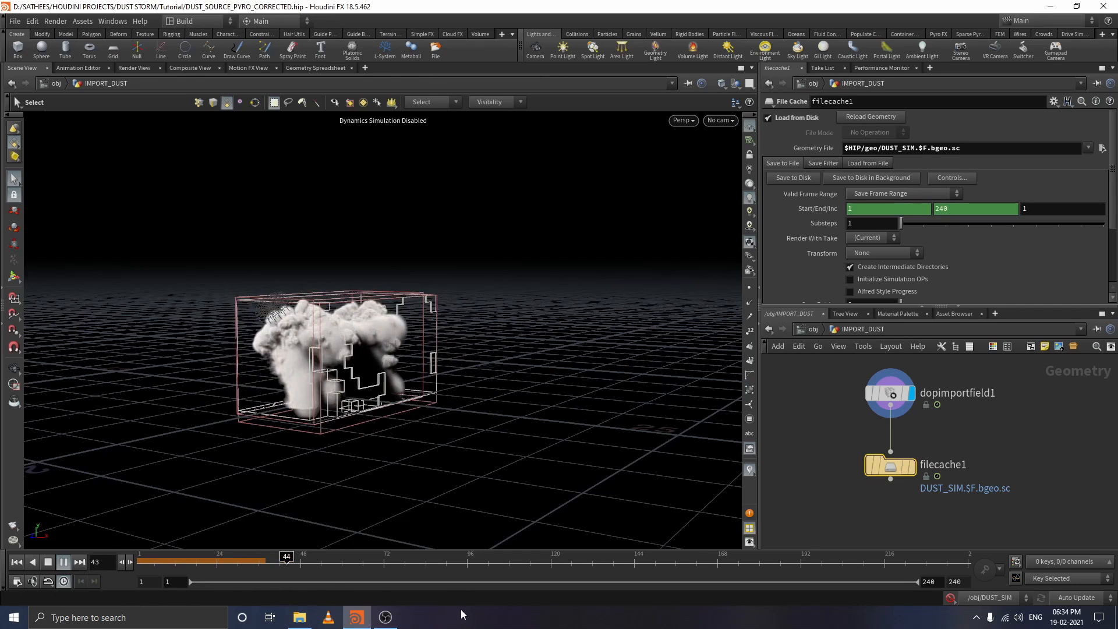
pyautogui.click(149, 557)
pyautogui.moveTo(149, 557); pyautogui.dragTo(283, 557)
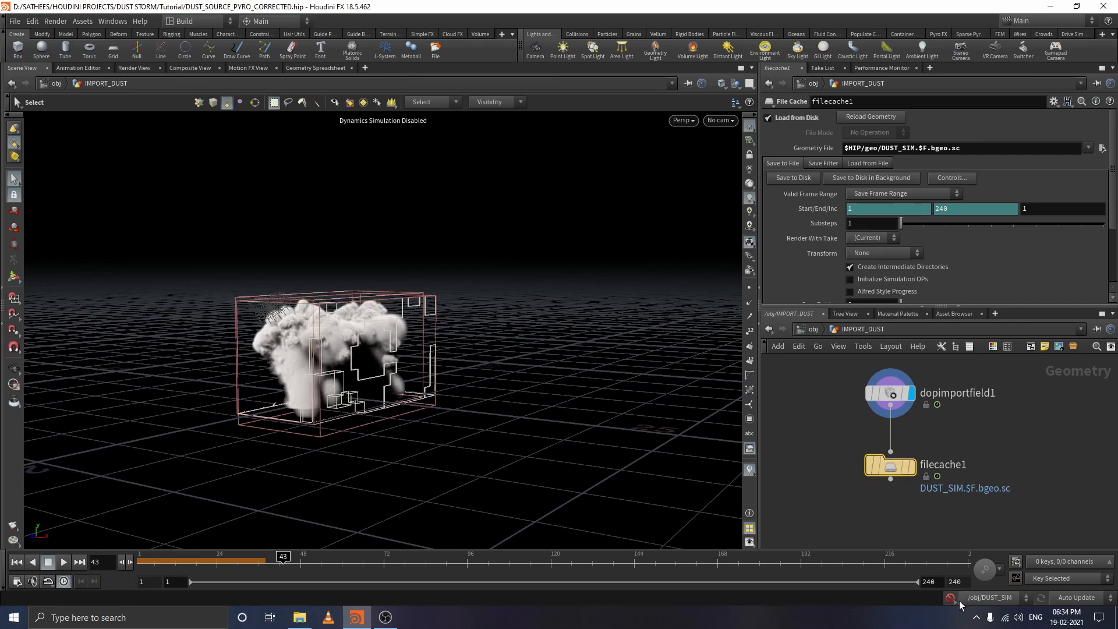
pyautogui.moveTo(301, 560)
pyautogui.mouseDown()
pyautogui.moveTo(152, 558)
pyautogui.moveTo(310, 557)
pyautogui.mouseUp()
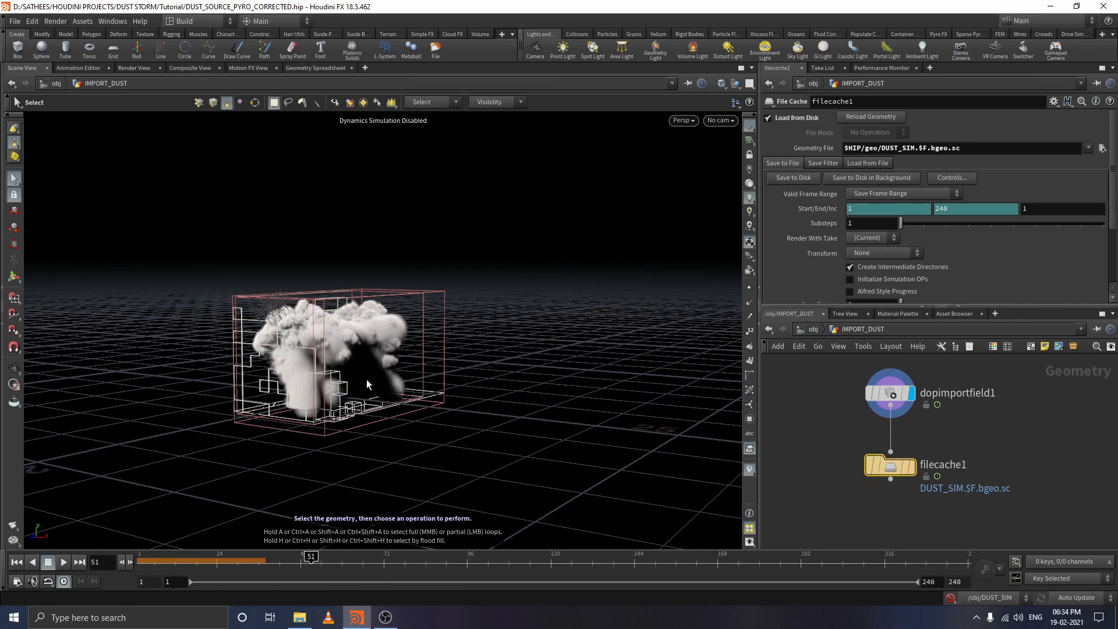
pyautogui.moveTo(236, 561); pyautogui.dragTo(76, 557)
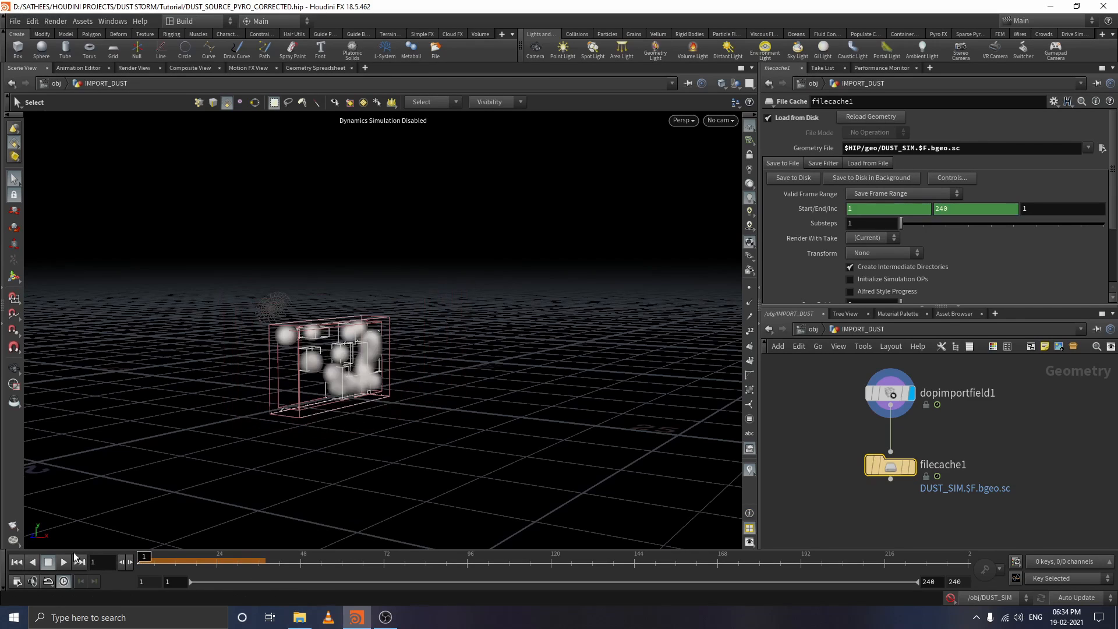
pyautogui.click(68, 559)
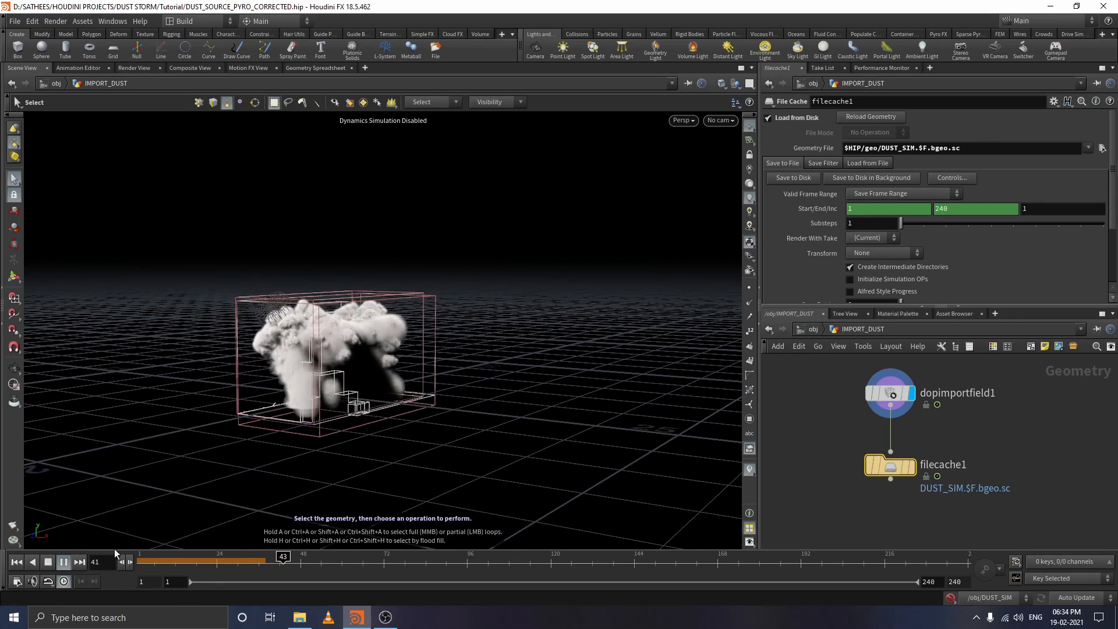
pyautogui.moveTo(251, 556); pyautogui.dragTo(182, 558)
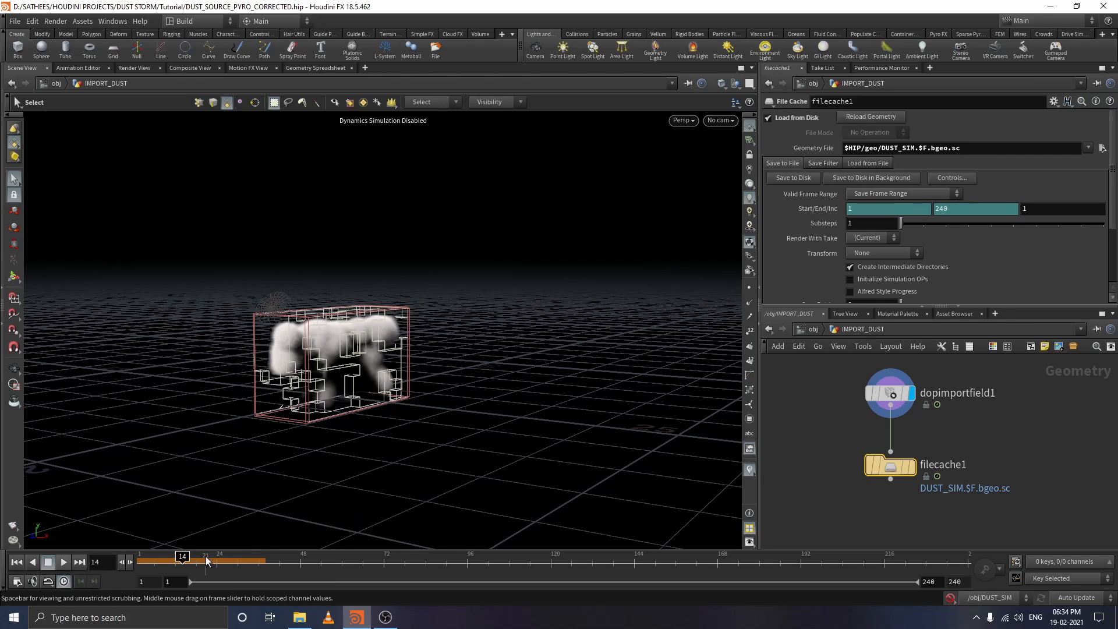
pyautogui.moveTo(208, 561); pyautogui.dragTo(259, 559)
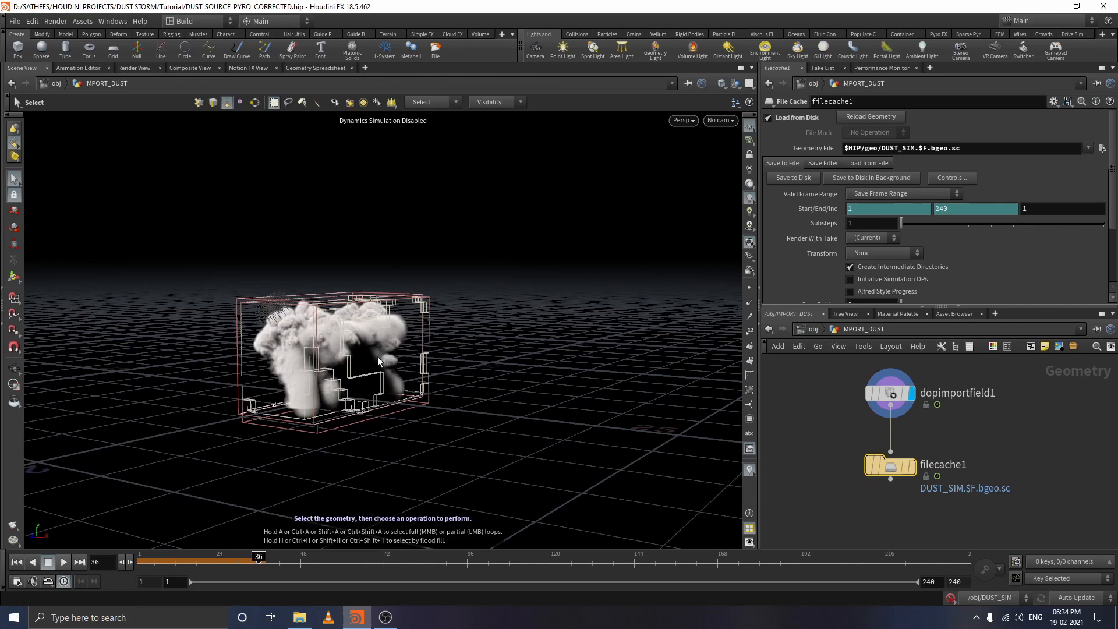